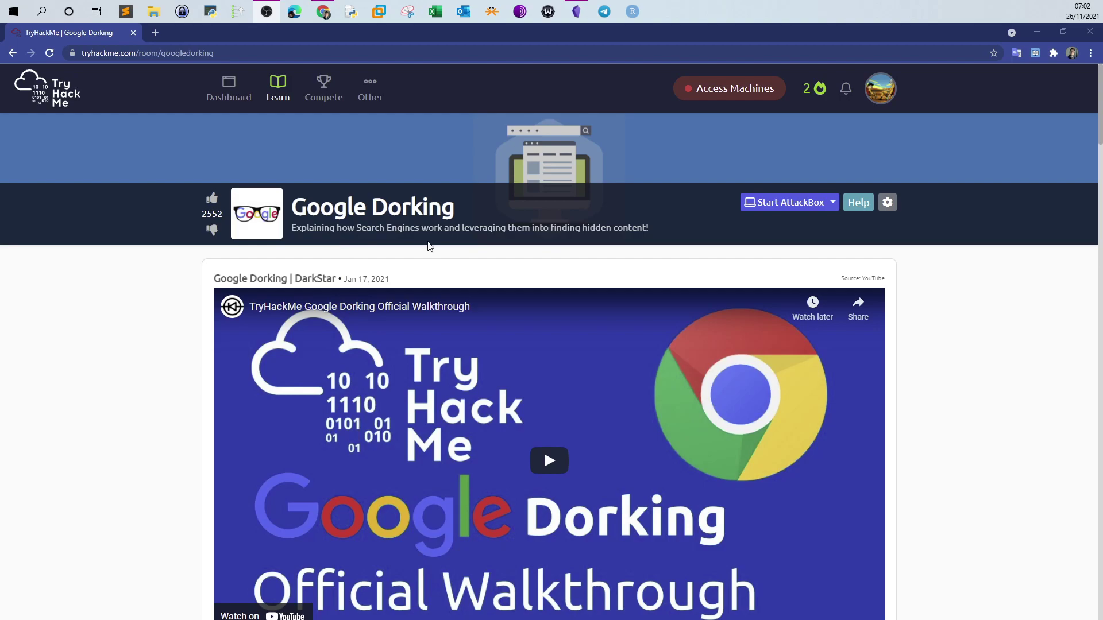
# Step: Look over the Google Dorking room's task list and collapse Task 6, "What is Google Dorking?"
pyautogui.scroll(-7, 172, 313)
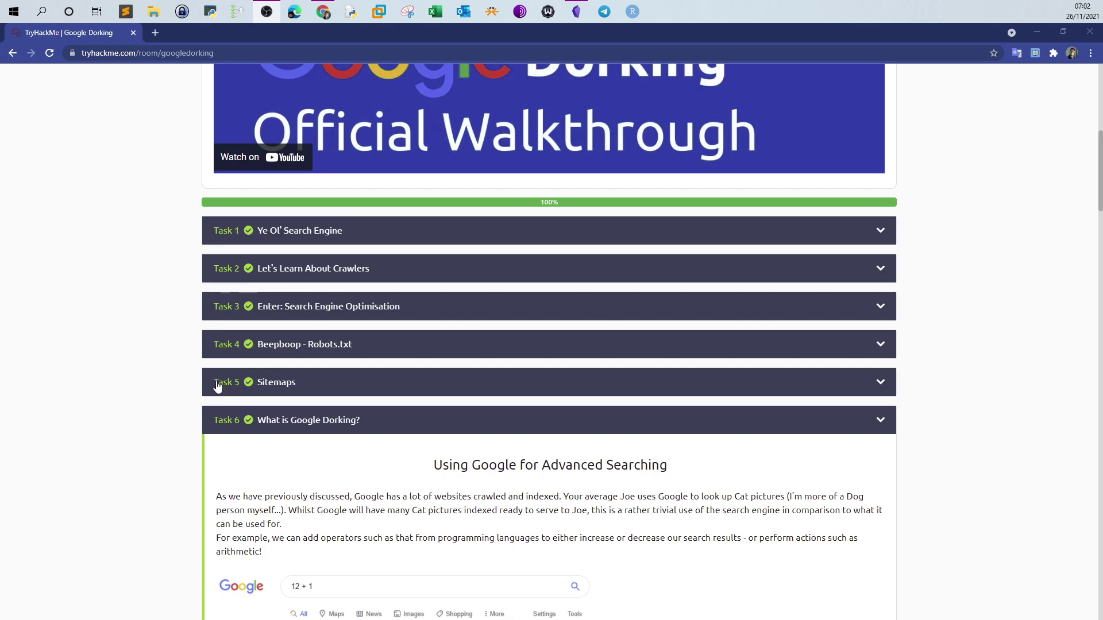
pyautogui.scroll(-5, 181, 388)
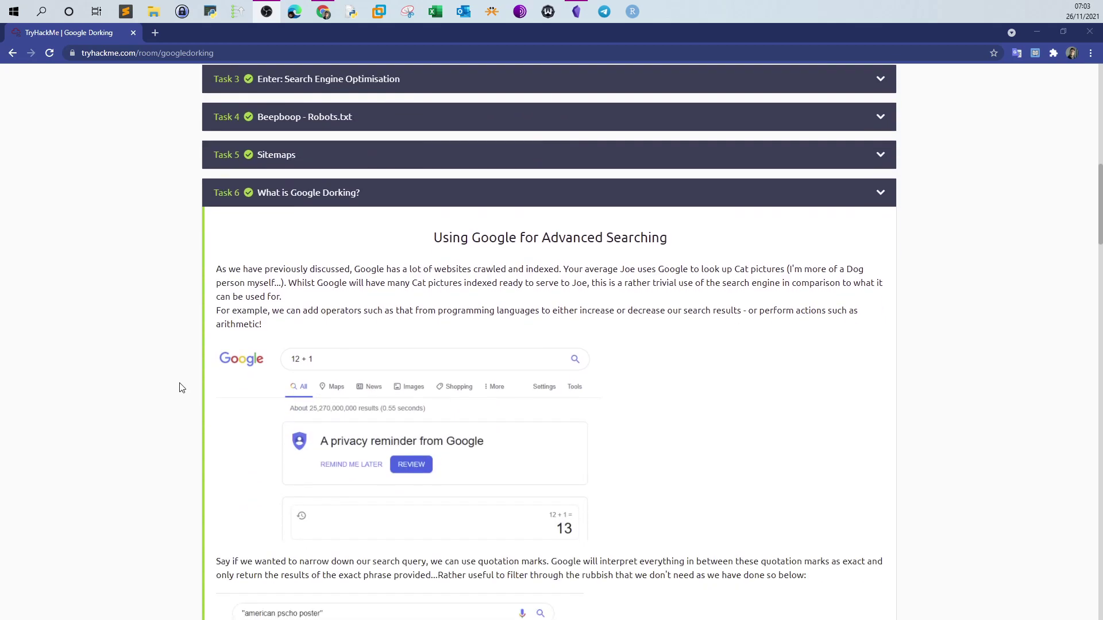
pyautogui.scroll(5, 350, 373)
pyautogui.click(394, 425)
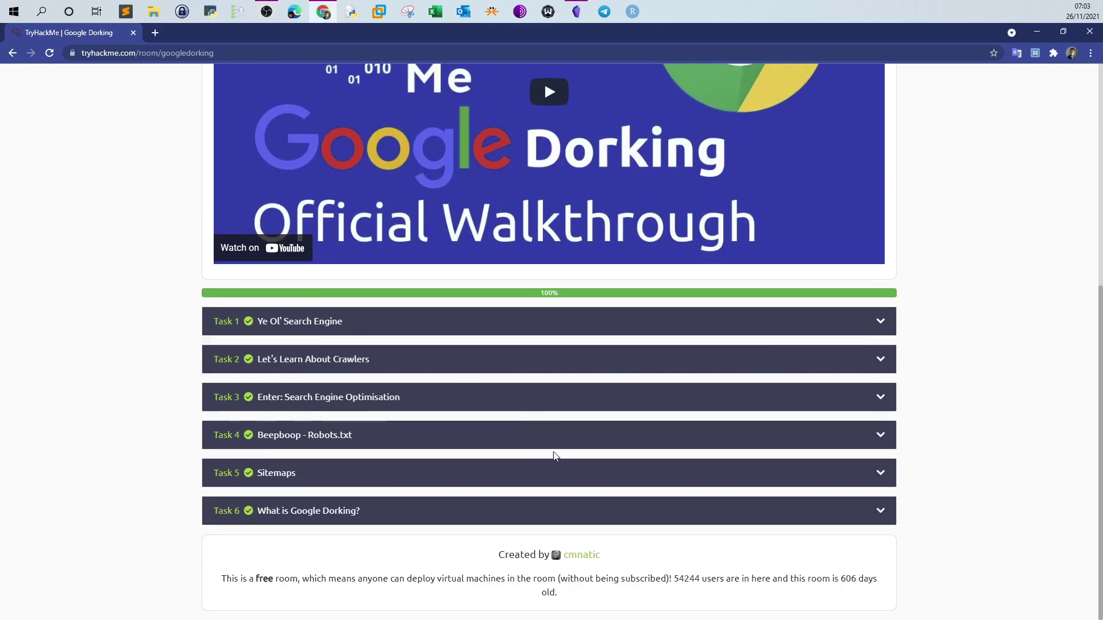
pyautogui.scroll(5, 554, 452)
pyautogui.scroll(-4, 981, 468)
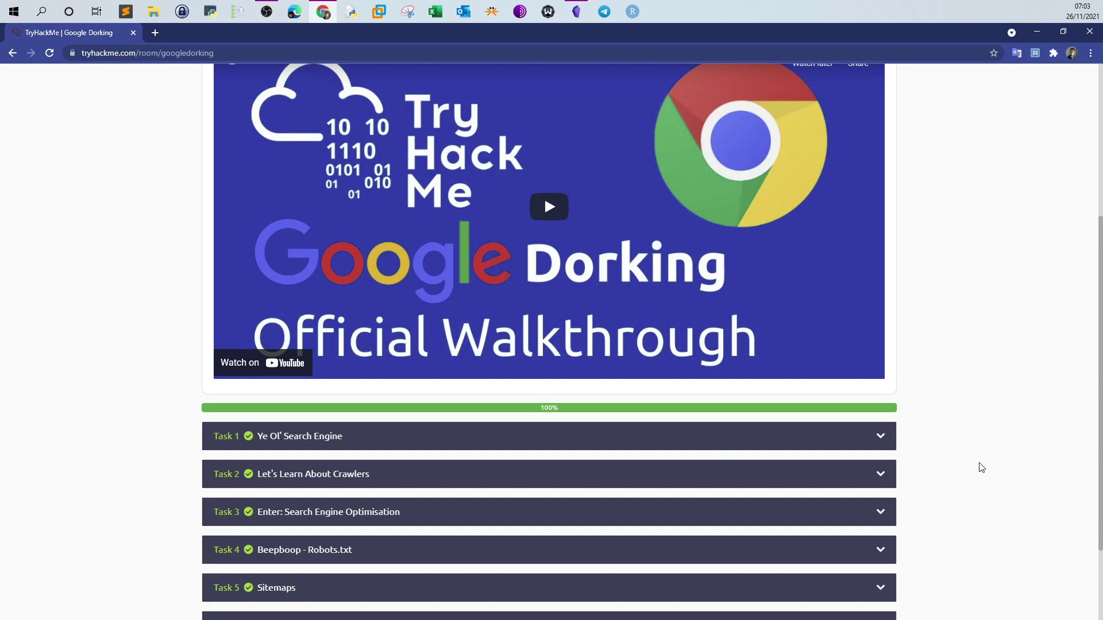
pyautogui.scroll(-2, 981, 467)
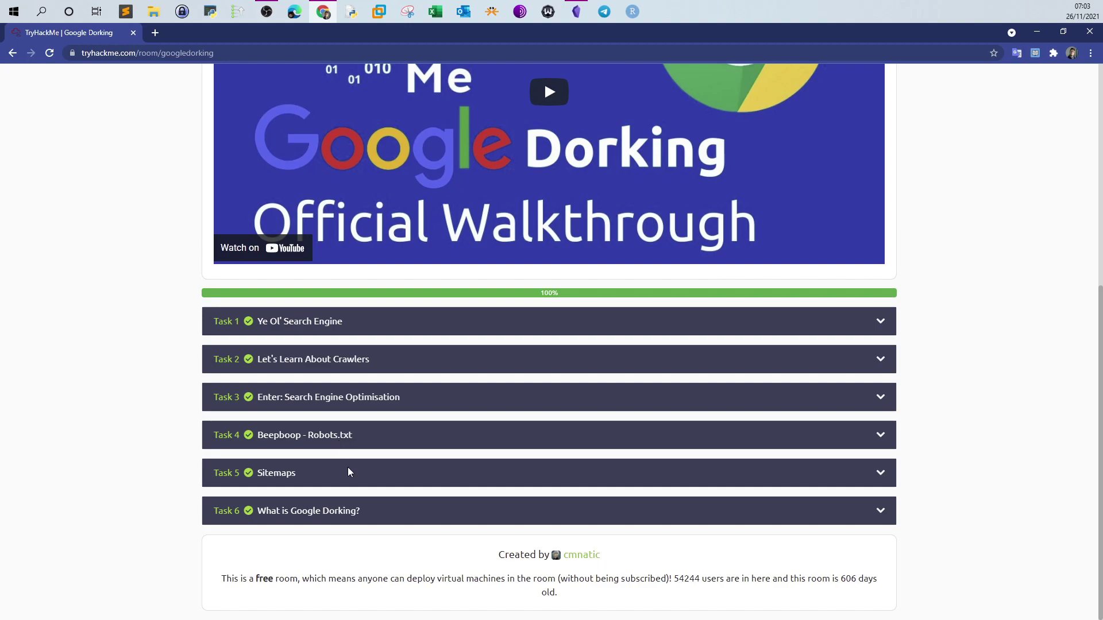
# Step: Expand Task 6, "What is Google Dorking?", and read through its lesson down to the answered questions
pyautogui.click(370, 519)
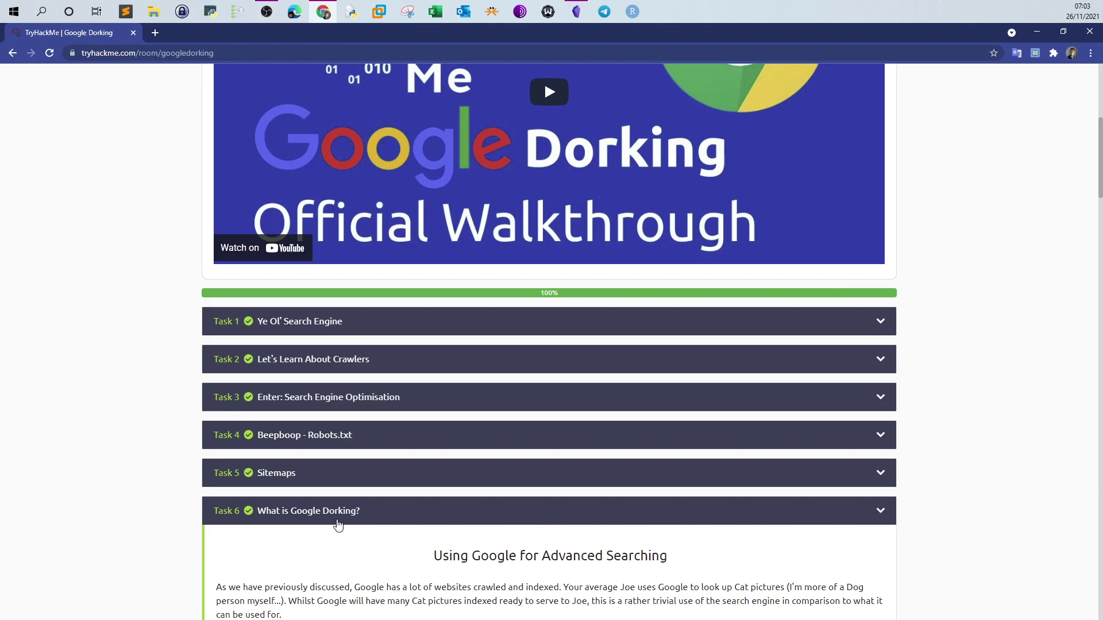
pyautogui.scroll(-6, 336, 519)
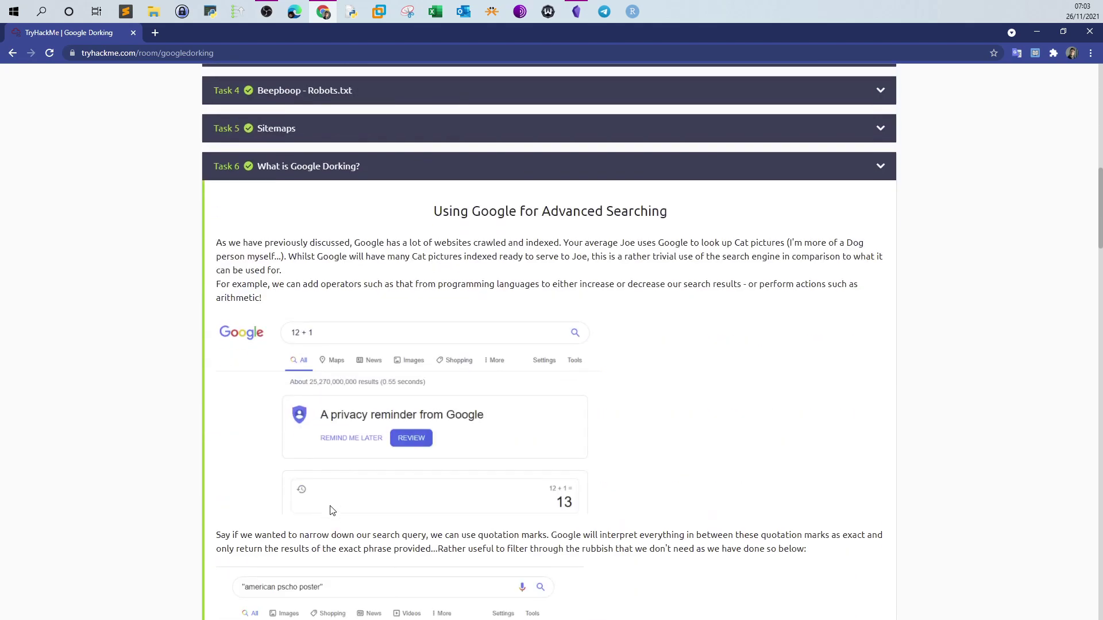
pyautogui.scroll(-1, 449, 414)
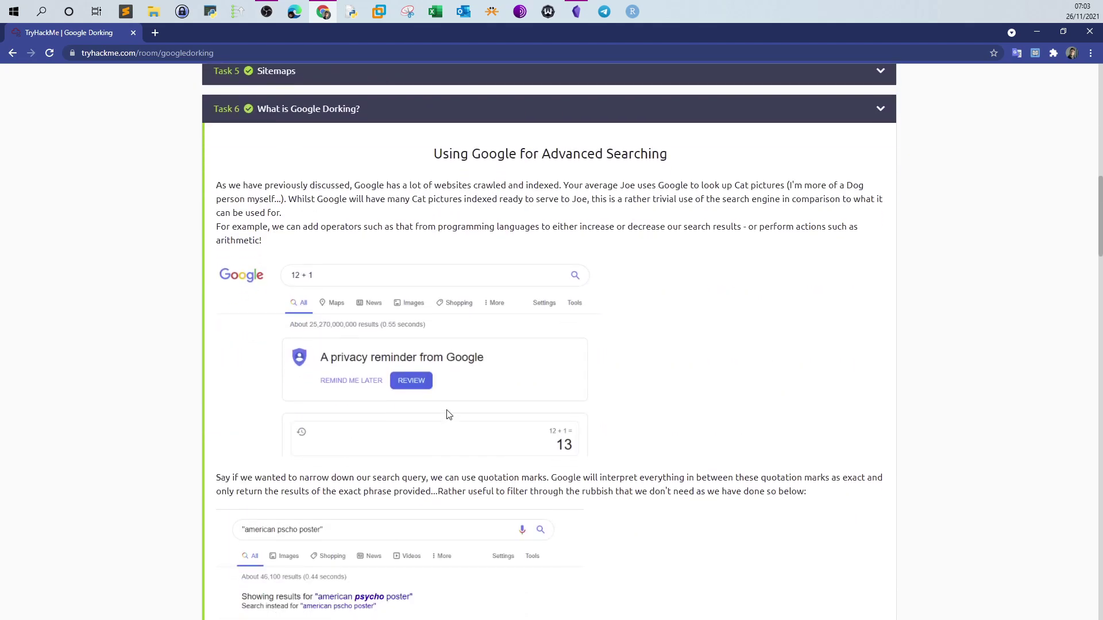
pyautogui.scroll(-5, 458, 439)
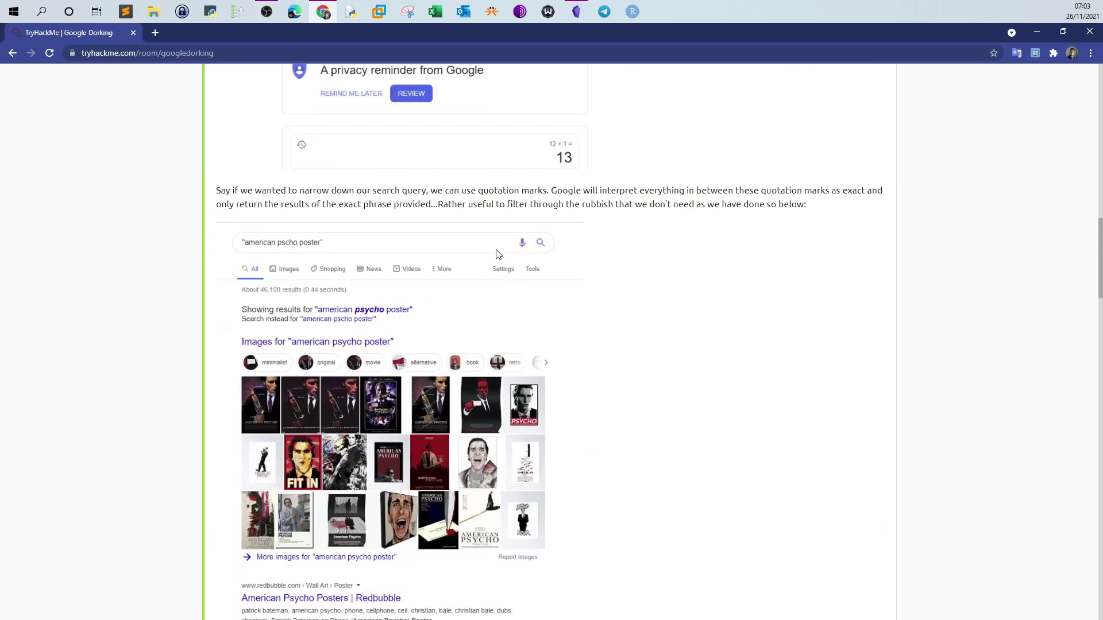
pyautogui.scroll(-5, 528, 396)
pyautogui.scroll(-20, 533, 405)
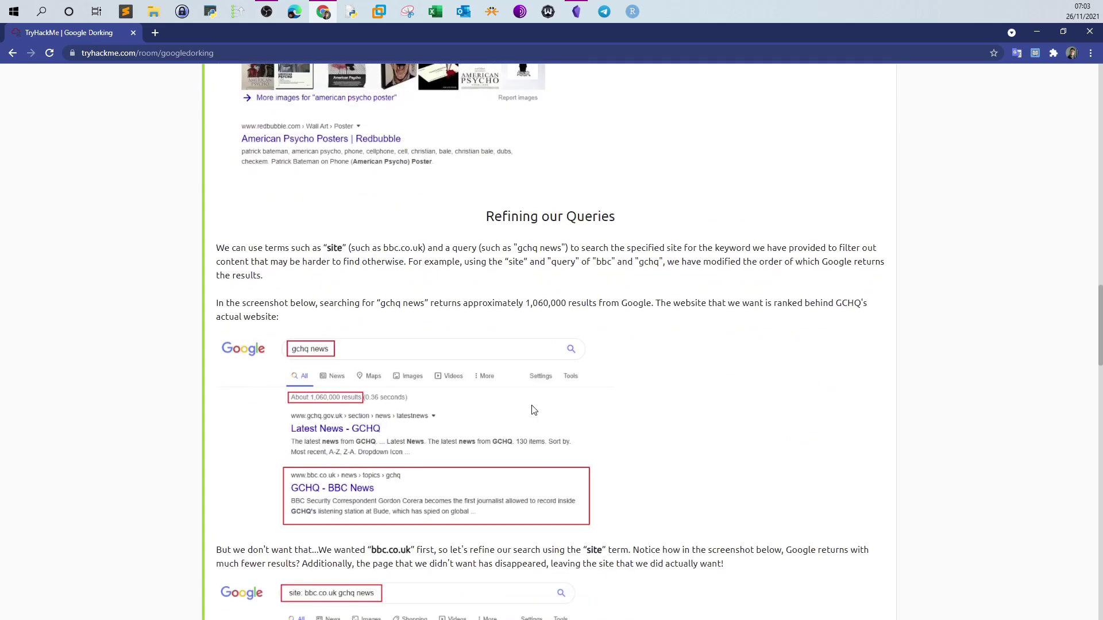
pyautogui.scroll(-6, 533, 406)
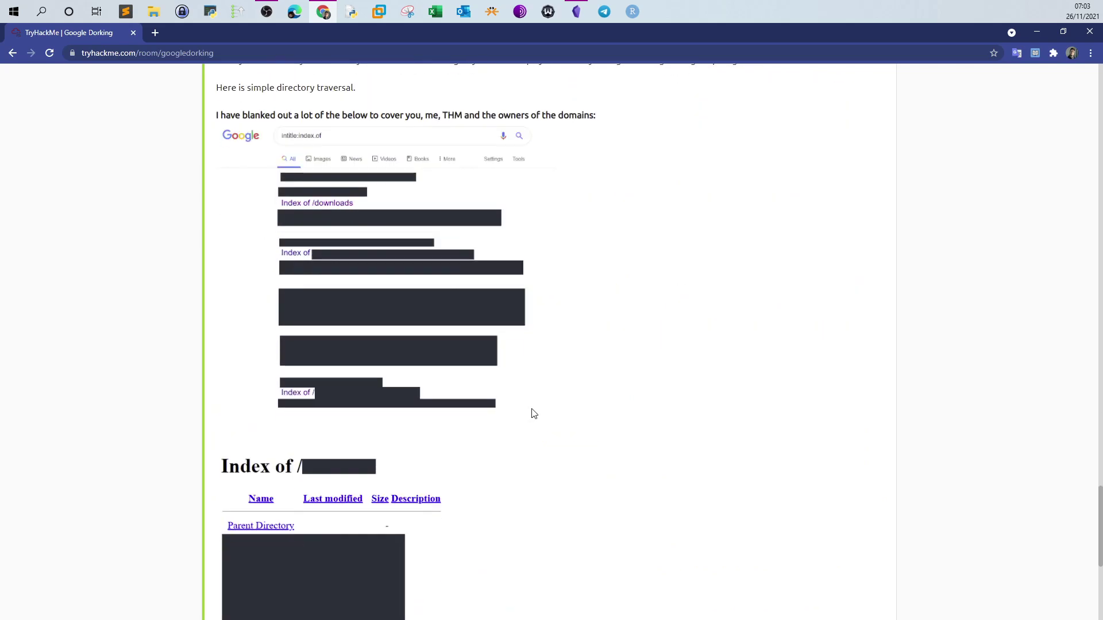
pyautogui.scroll(-6, 531, 414)
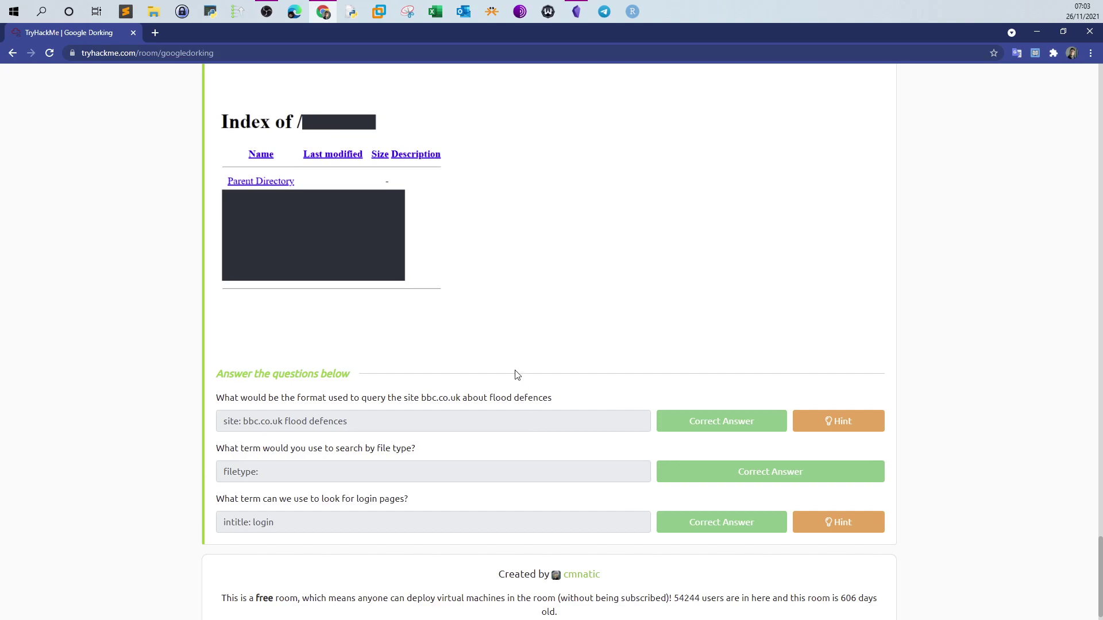
pyautogui.scroll(2, 282, 365)
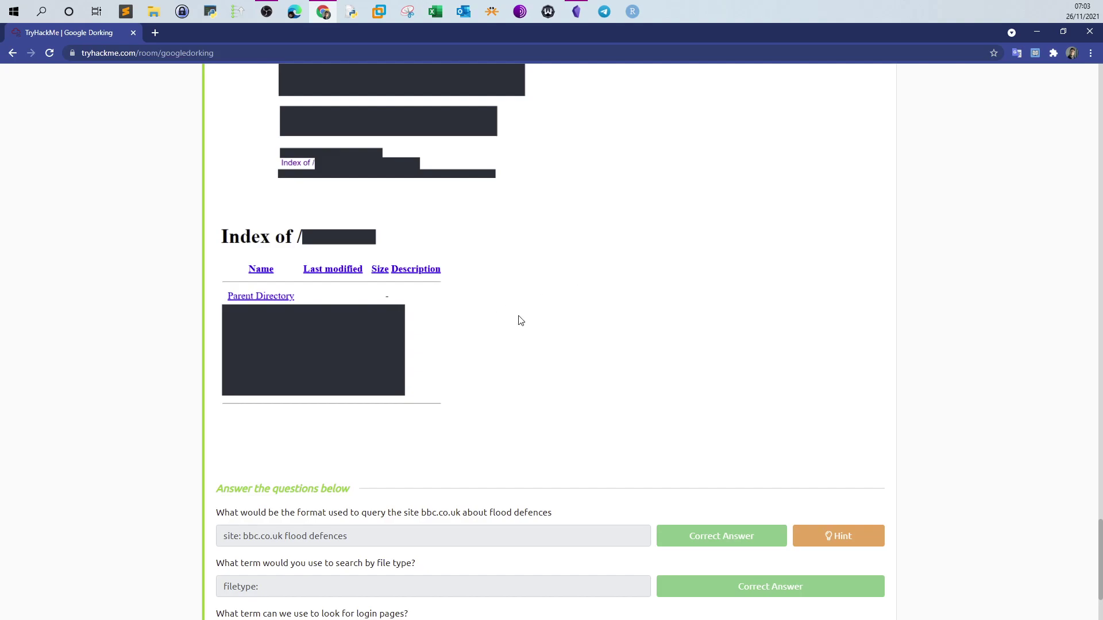
pyautogui.scroll(-2, 516, 362)
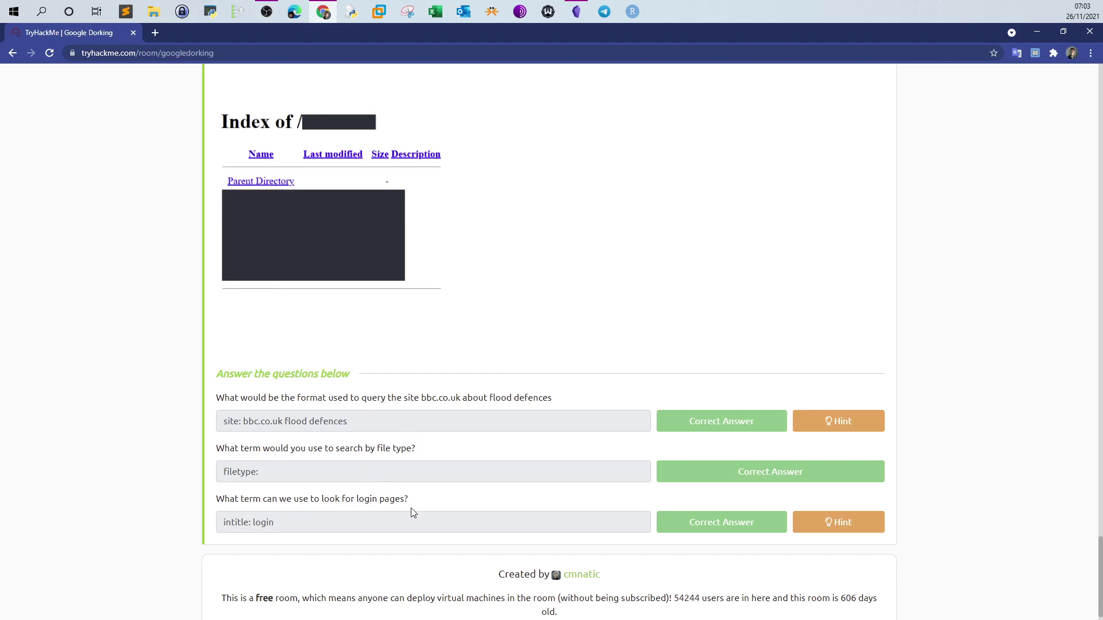
# Step: Switch to Obsidian to view the Google Dorks note, and return to the TryHackMe room in Chrome
pyautogui.click(575, 12)
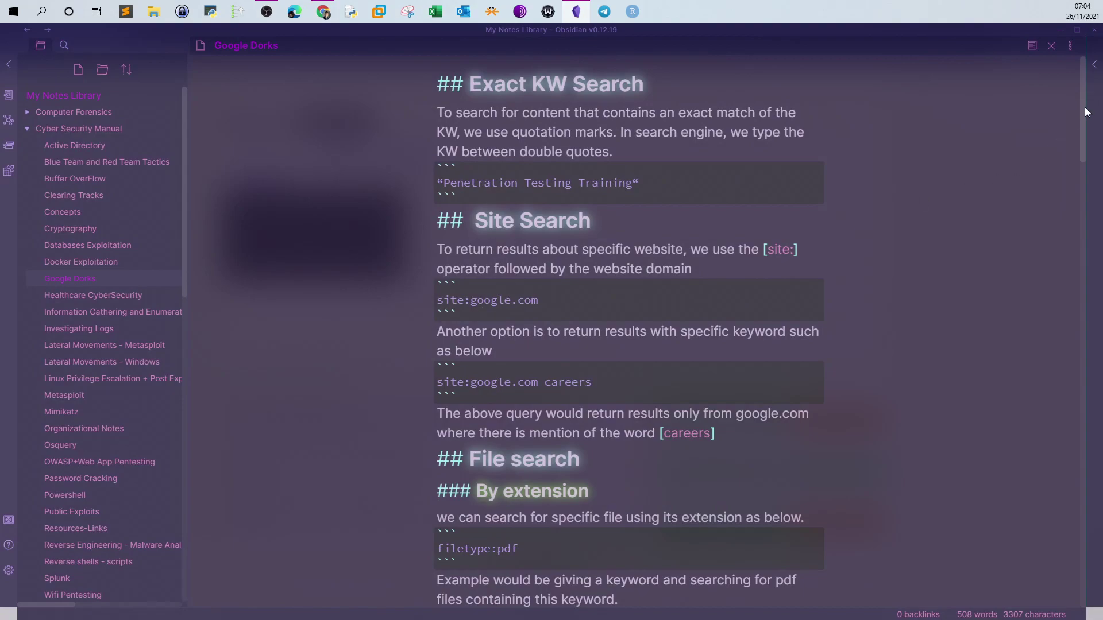
pyautogui.moveTo(1084, 113); pyautogui.dragTo(1076, 106)
pyautogui.click(1060, 30)
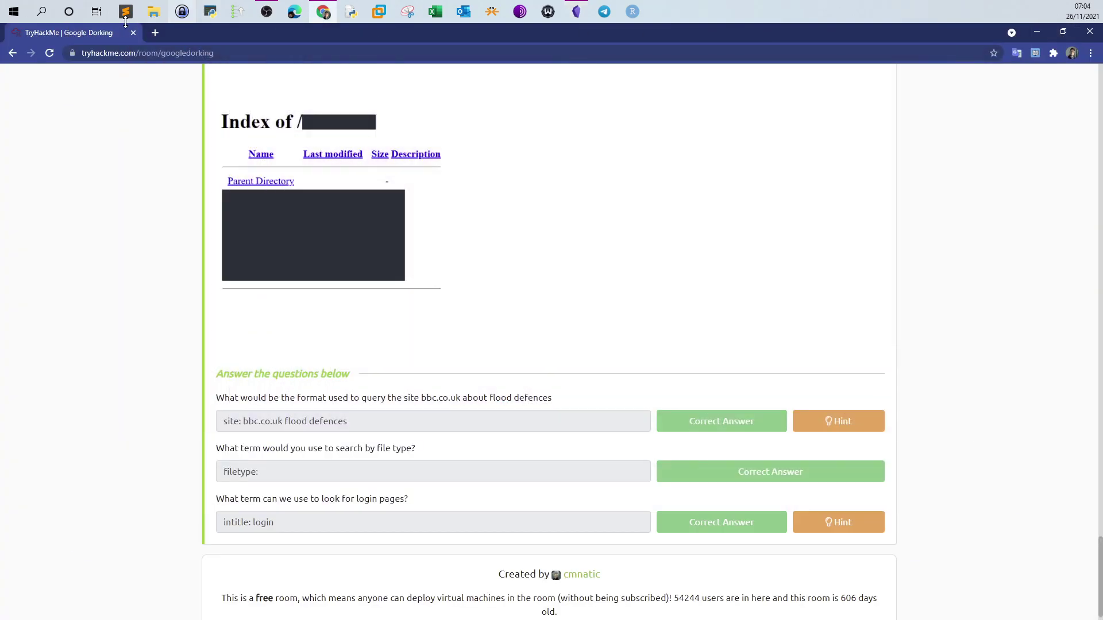
# Step: Search for "google hacking database" in a new browser tab and open the Exploit Database page for it
pyautogui.click(154, 33)
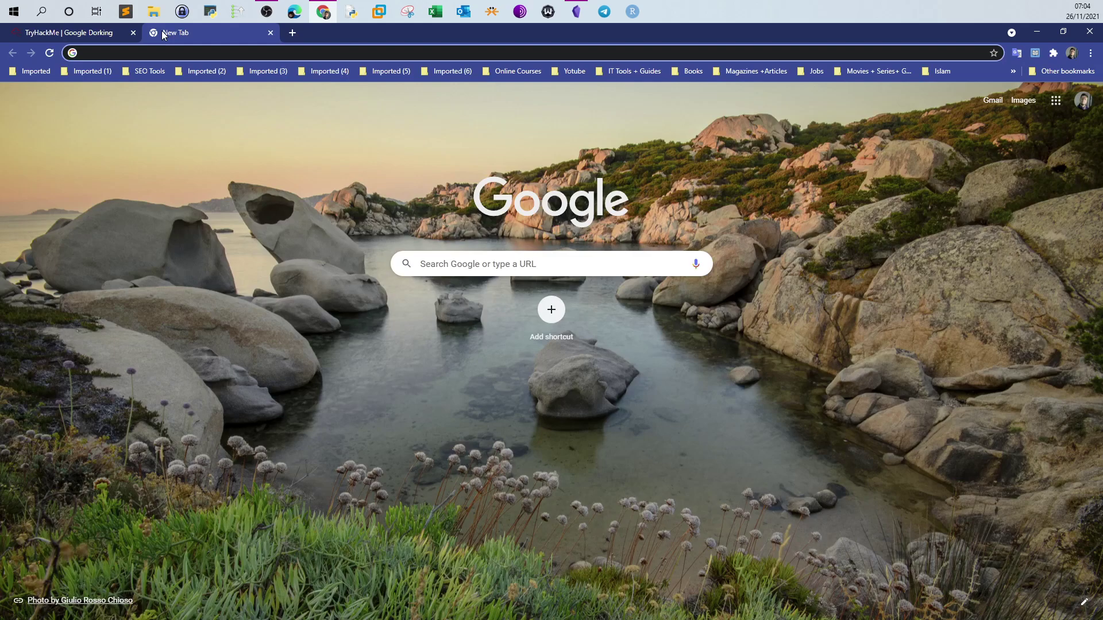
pyautogui.write('google')
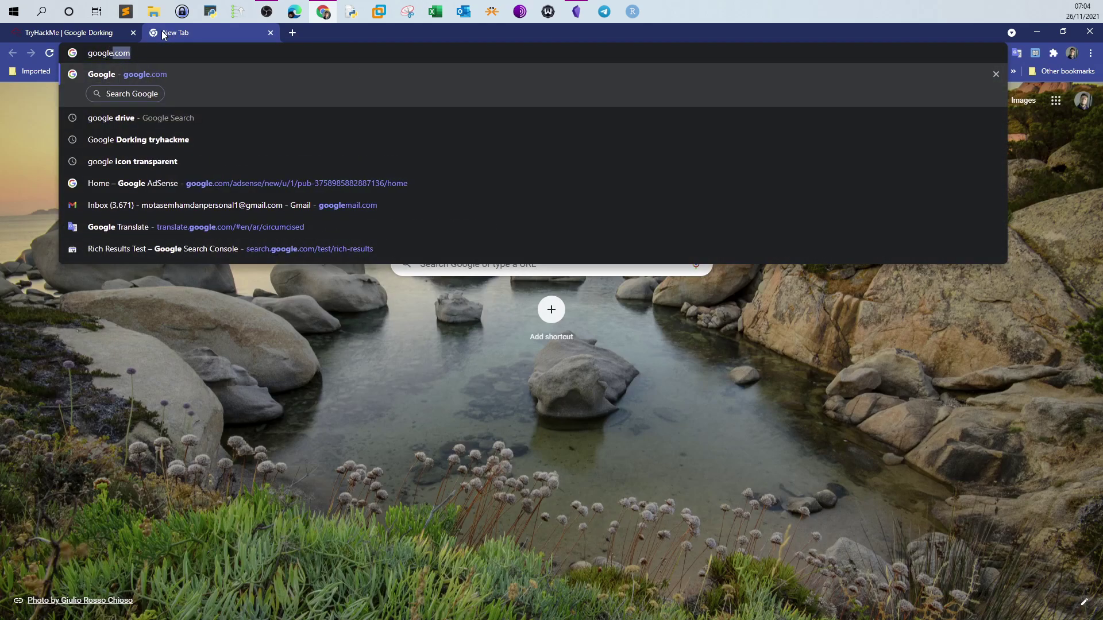
pyautogui.write(' hacking database')
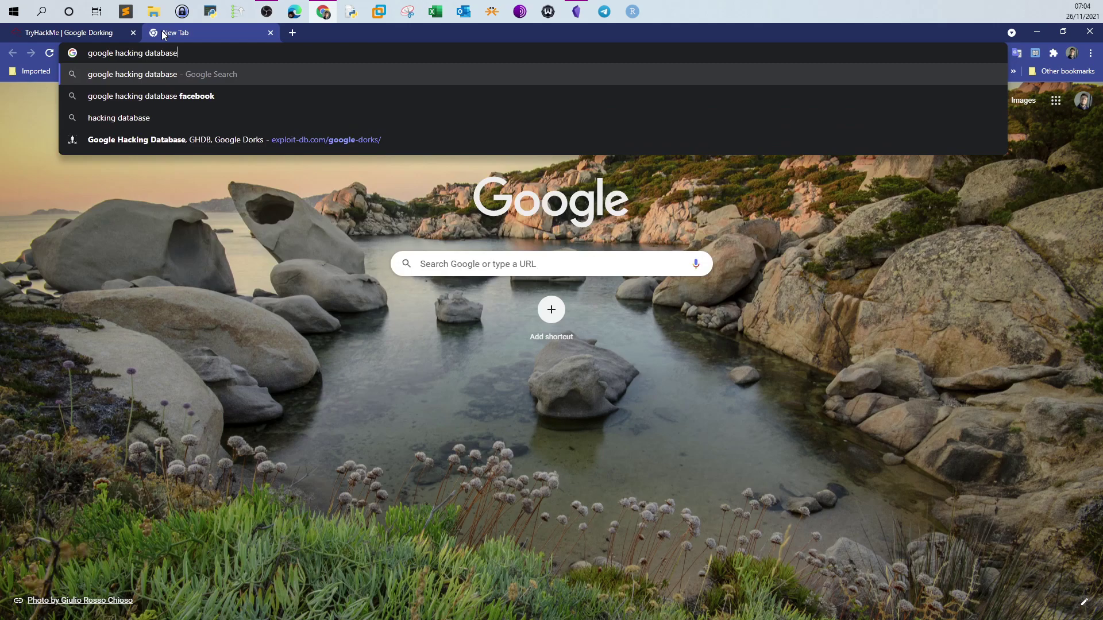
pyautogui.press('Return')
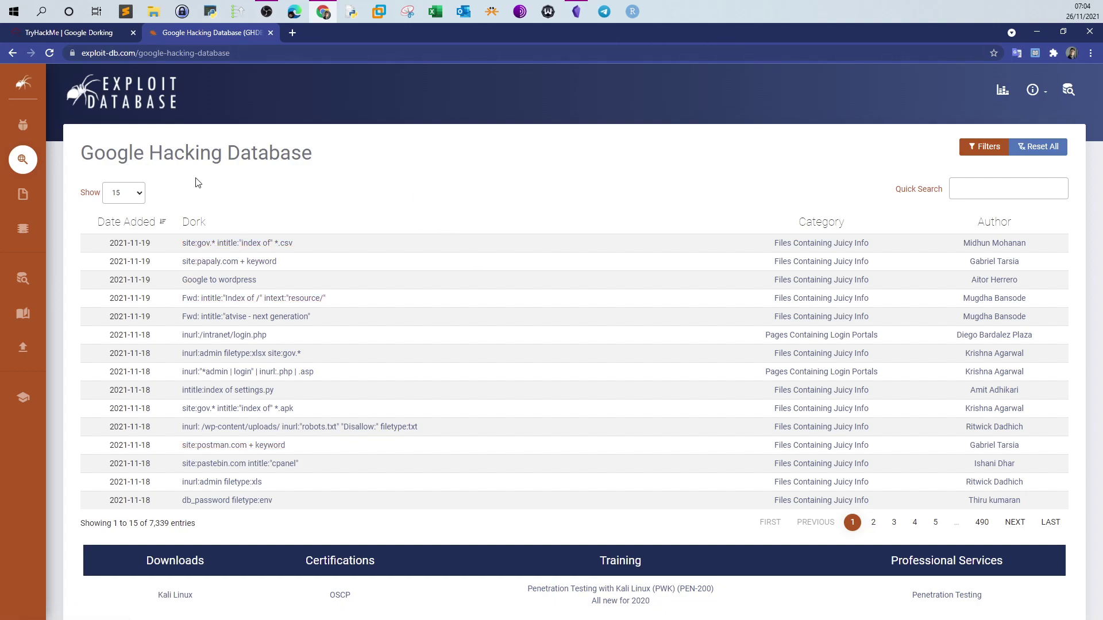
pyautogui.click(105, 196)
pyautogui.click(352, 193)
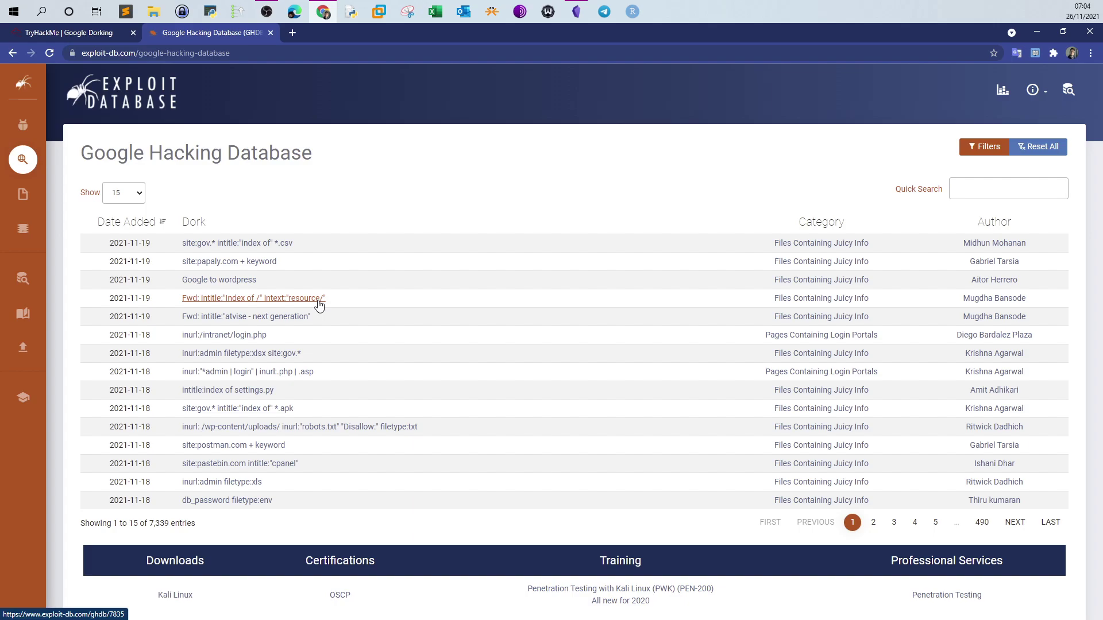
# Step: Review the Google Dorks note in Obsidian alongside the dork list in Chrome, ending on the Google Hacking Database page
pyautogui.click(576, 11)
pyautogui.scroll(-6, 701, 312)
pyautogui.scroll(6, 600, 131)
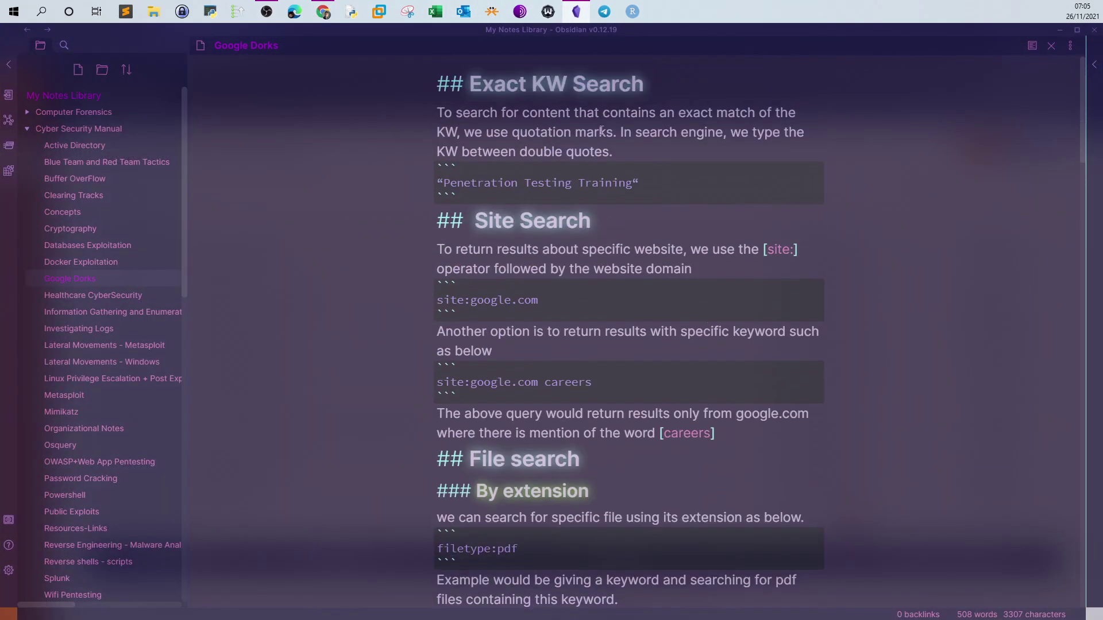
pyautogui.click(580, 12)
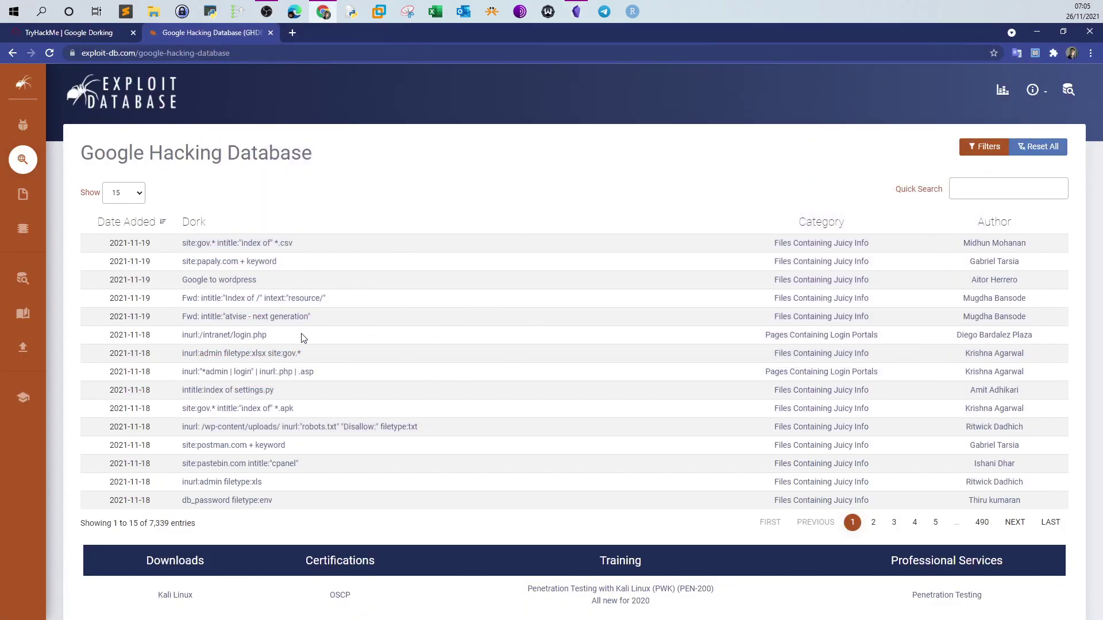
pyautogui.click(577, 13)
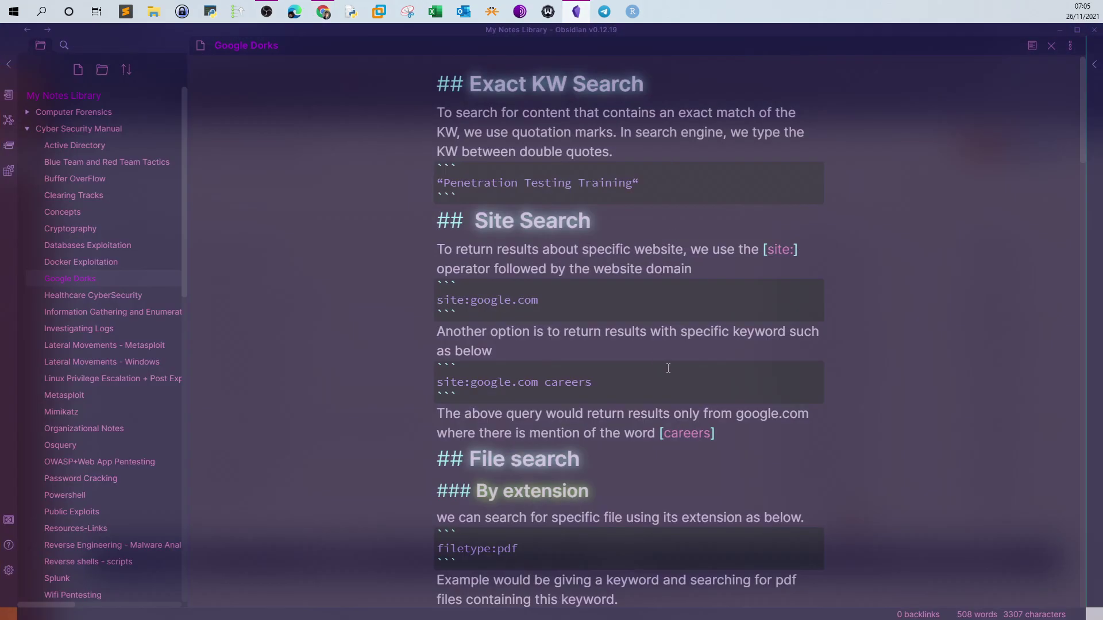
pyautogui.click(1060, 30)
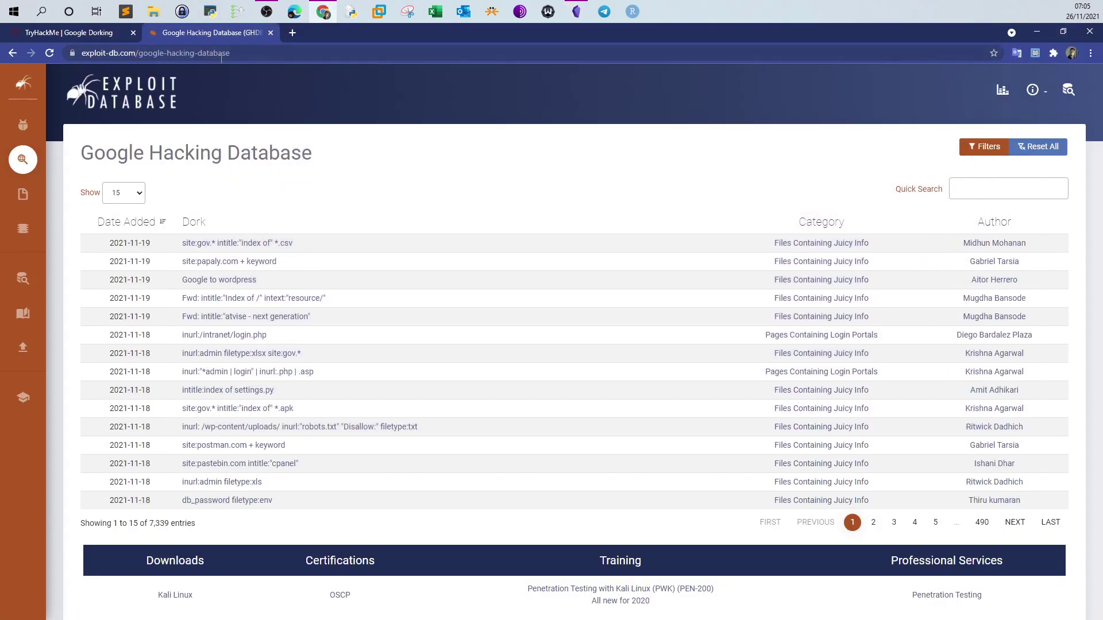
# Step: Open a new Incognito window and go to google.com
pyautogui.click(1090, 53)
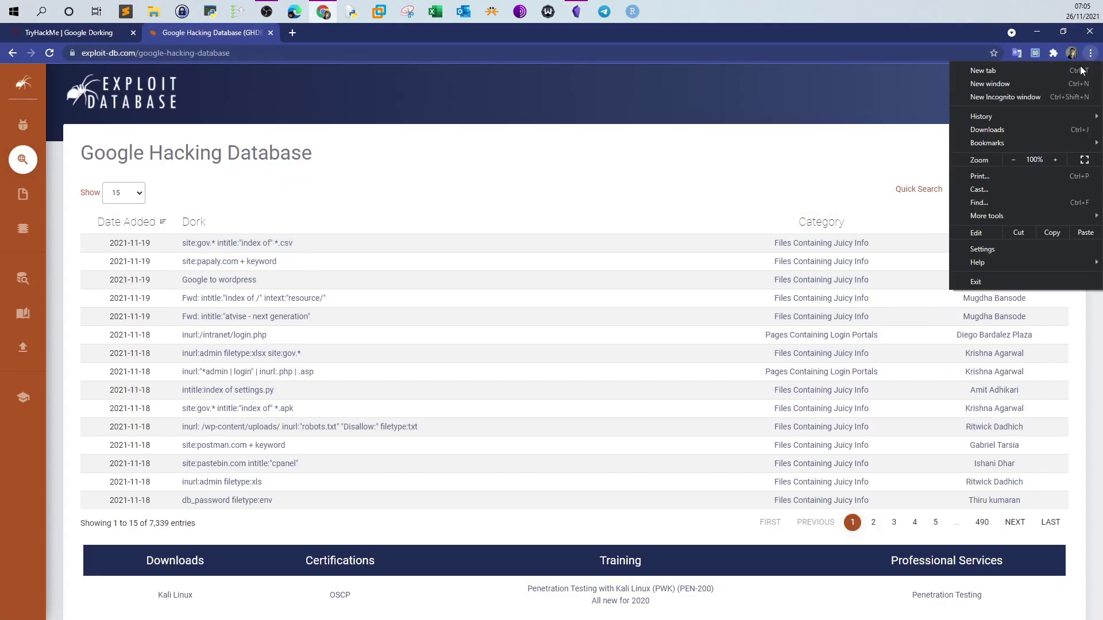
pyautogui.click(1022, 96)
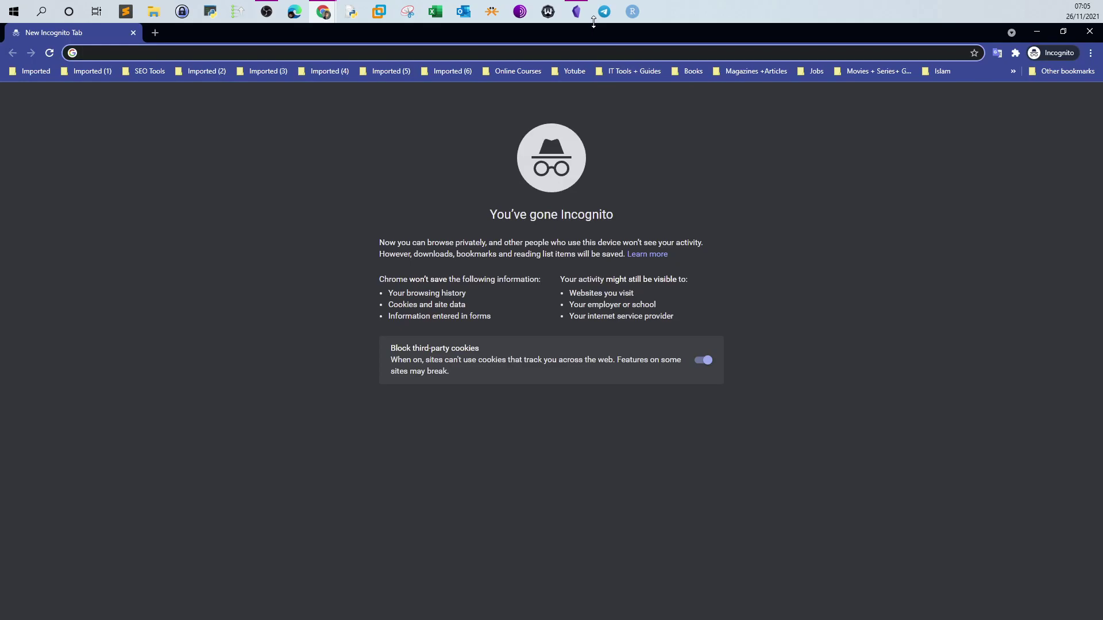
pyautogui.write('goo')
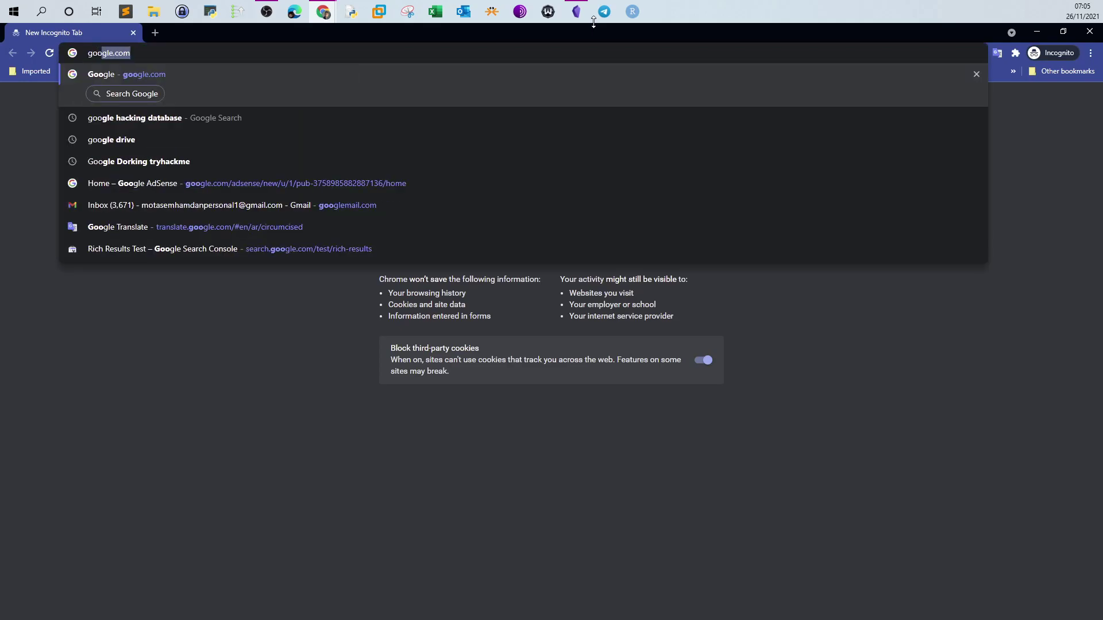
pyautogui.press('Delete')
pyautogui.write('gle')
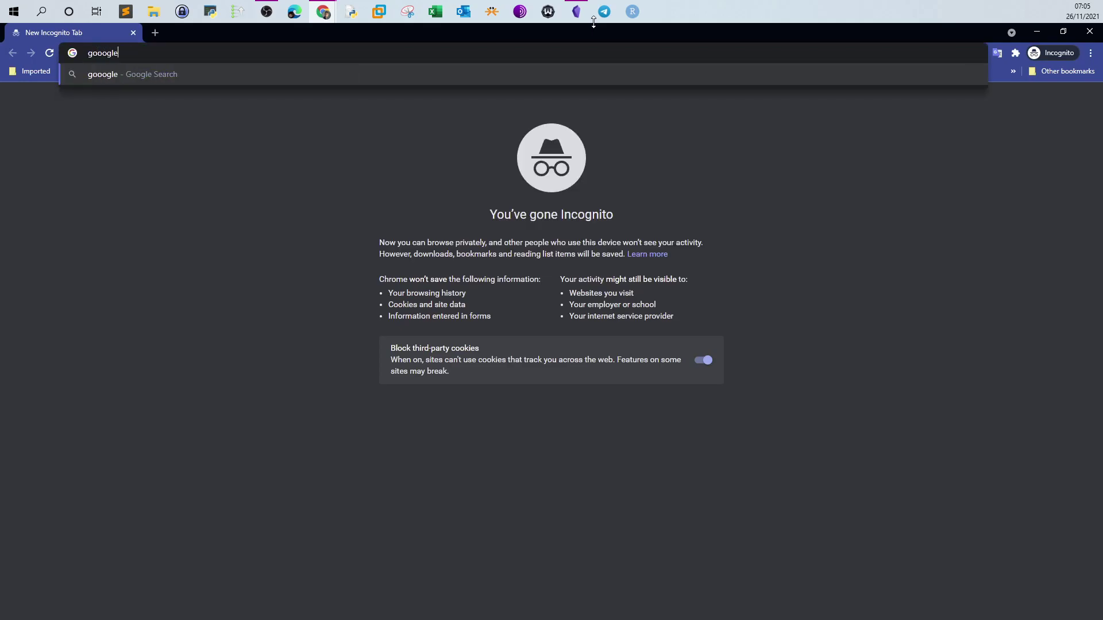
pyautogui.press('BackSpace')
pyautogui.press('BackSpace')
pyautogui.press('BackSpace')
pyautogui.write('gle')
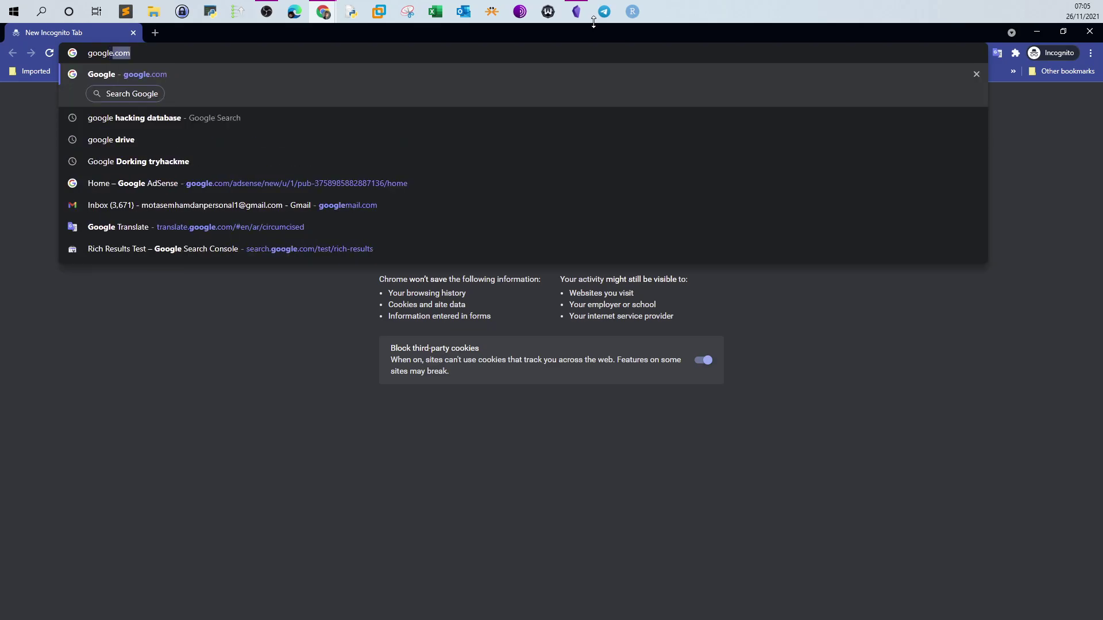
pyautogui.press('Return')
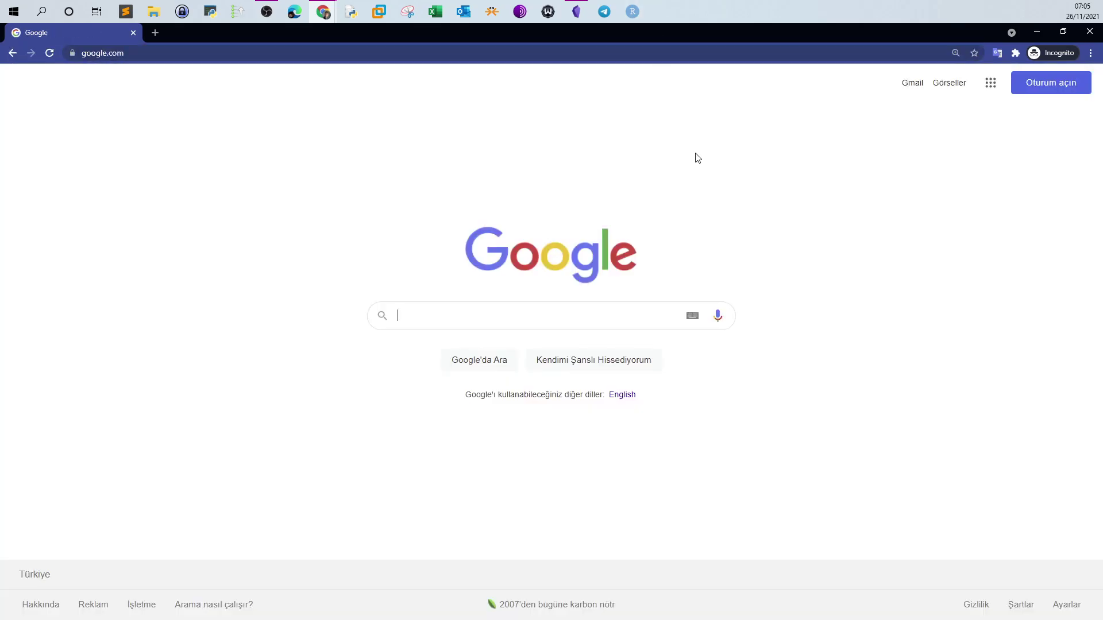
# Step: Switch the Google homepage to English and search for "pentesting" without quotation marks
pyautogui.click(622, 393)
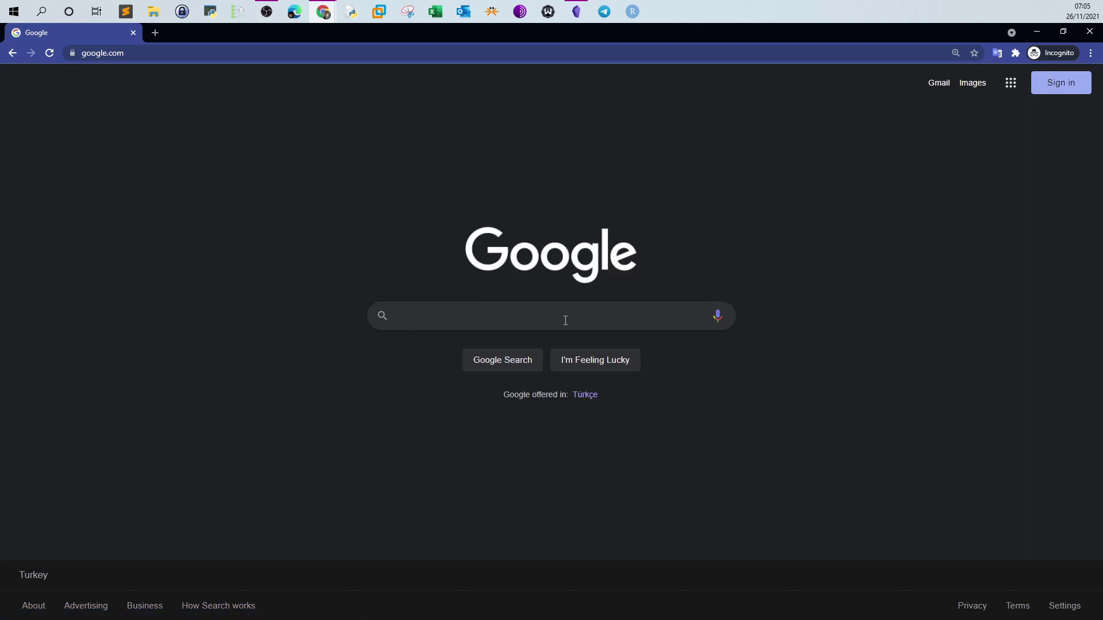
pyautogui.write('pe')
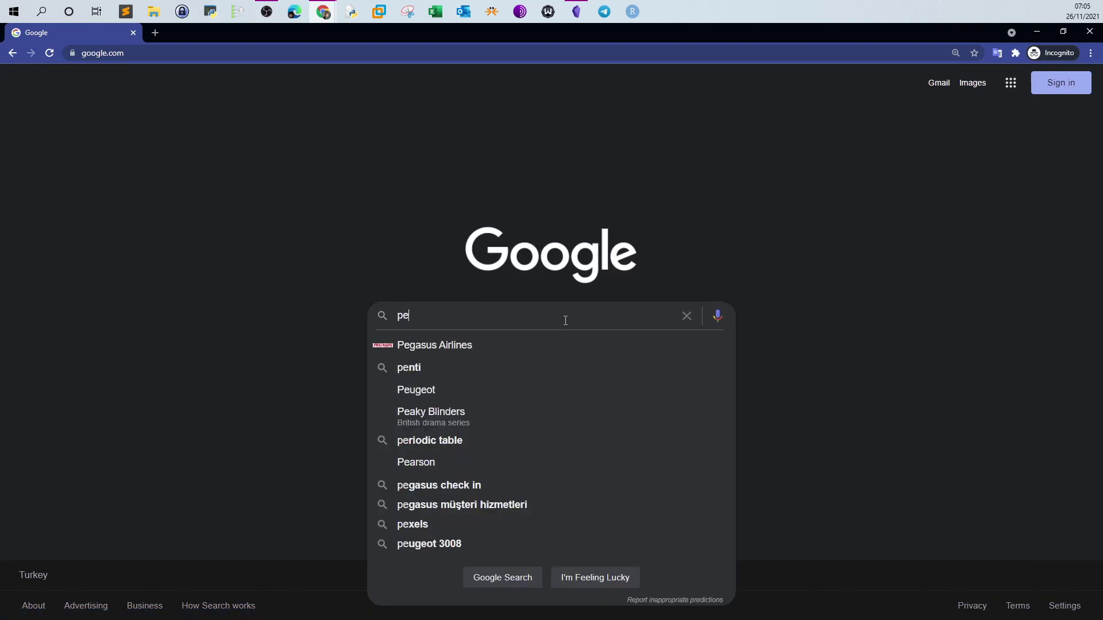
pyautogui.write('ntesting')
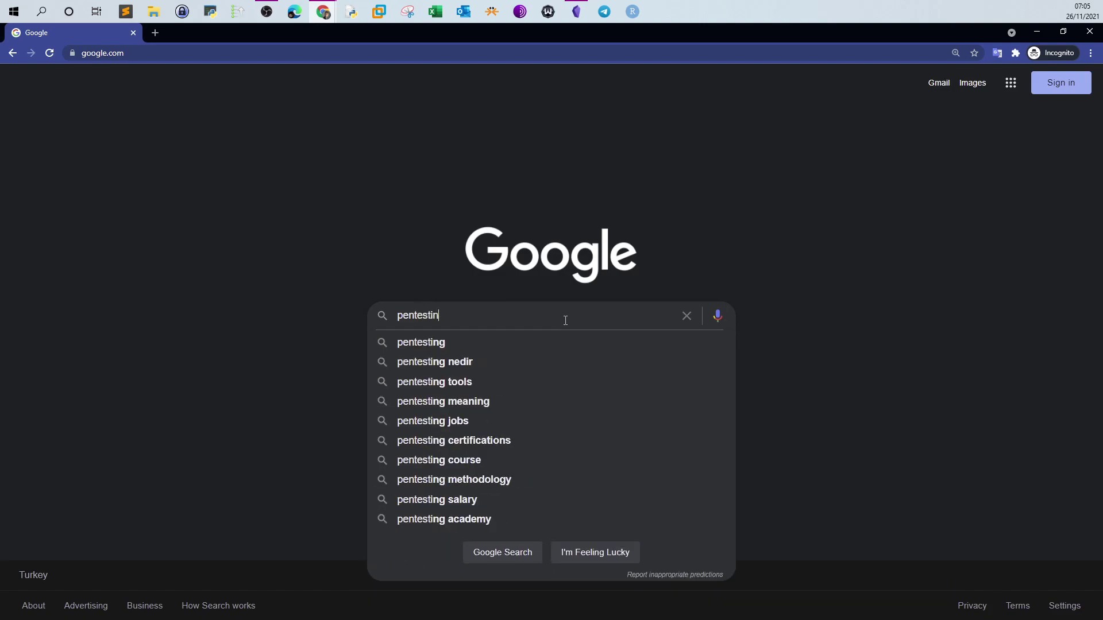
pyautogui.press('Return')
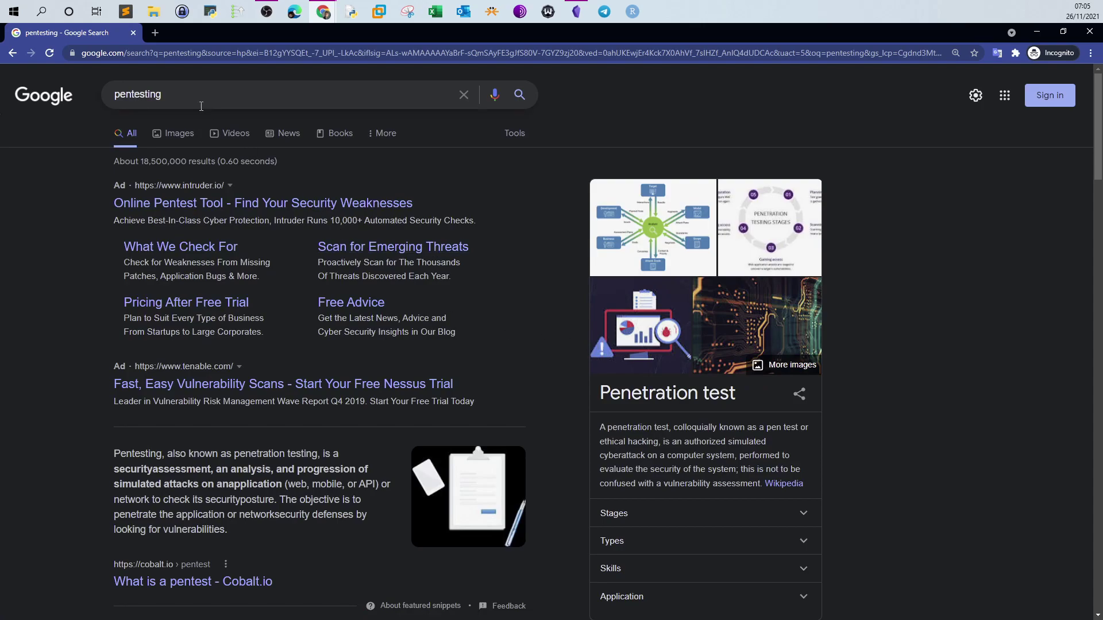
pyautogui.doubleClick(237, 96)
pyautogui.click(247, 95)
pyautogui.click(937, 259)
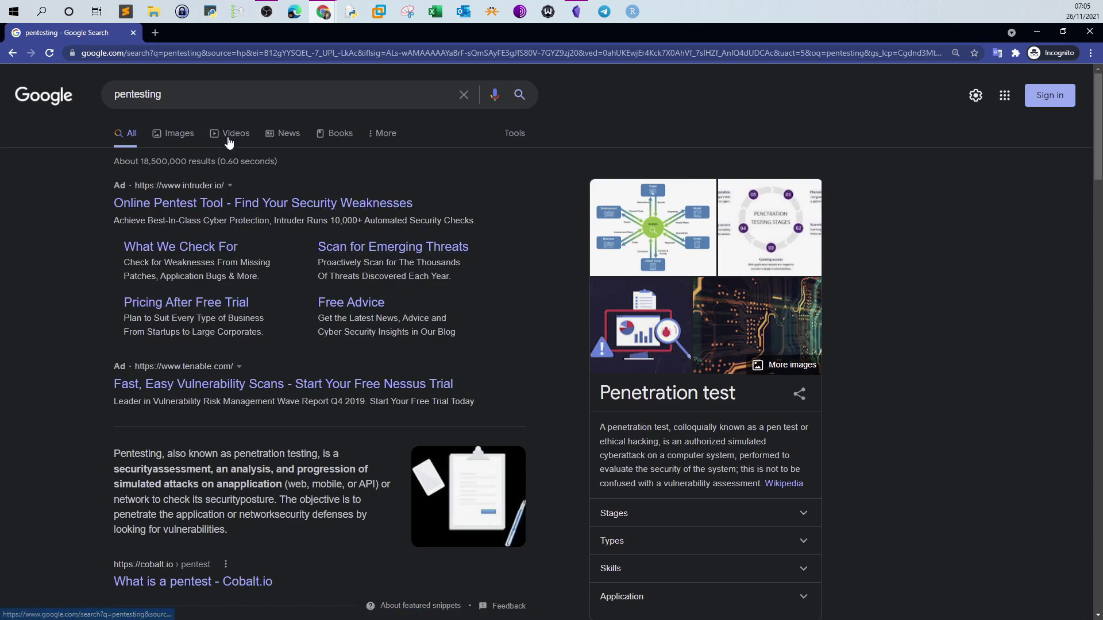
# Step: Switch to Obsidian and copy the phrase Penetration Testing Training from the Exact KW Search section of the Google Dorks note
pyautogui.click(576, 12)
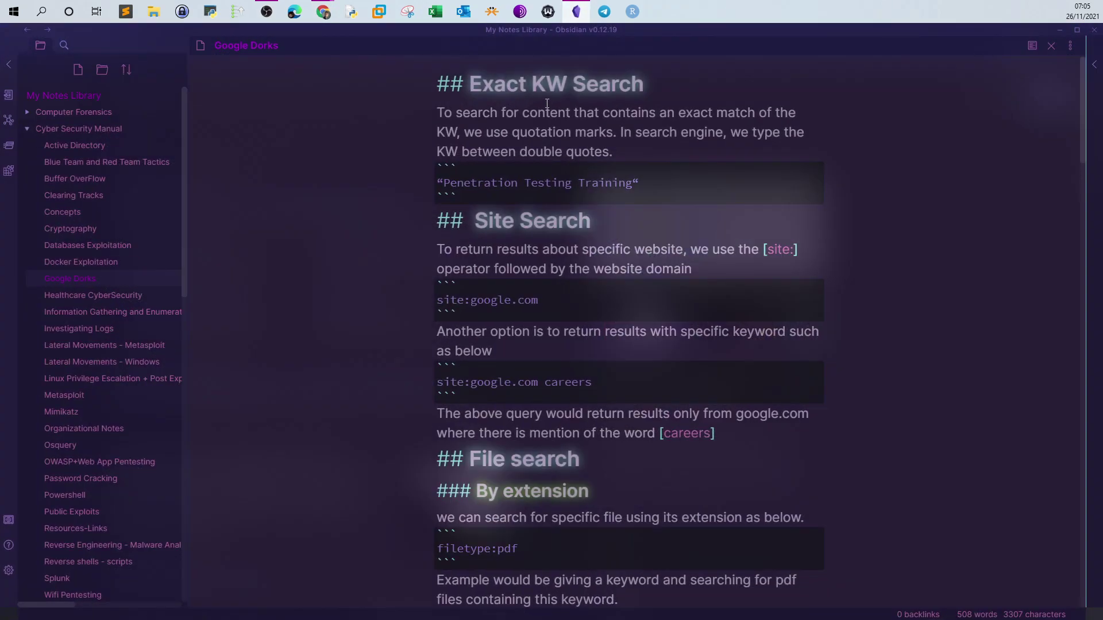
pyautogui.moveTo(469, 86); pyautogui.dragTo(538, 86)
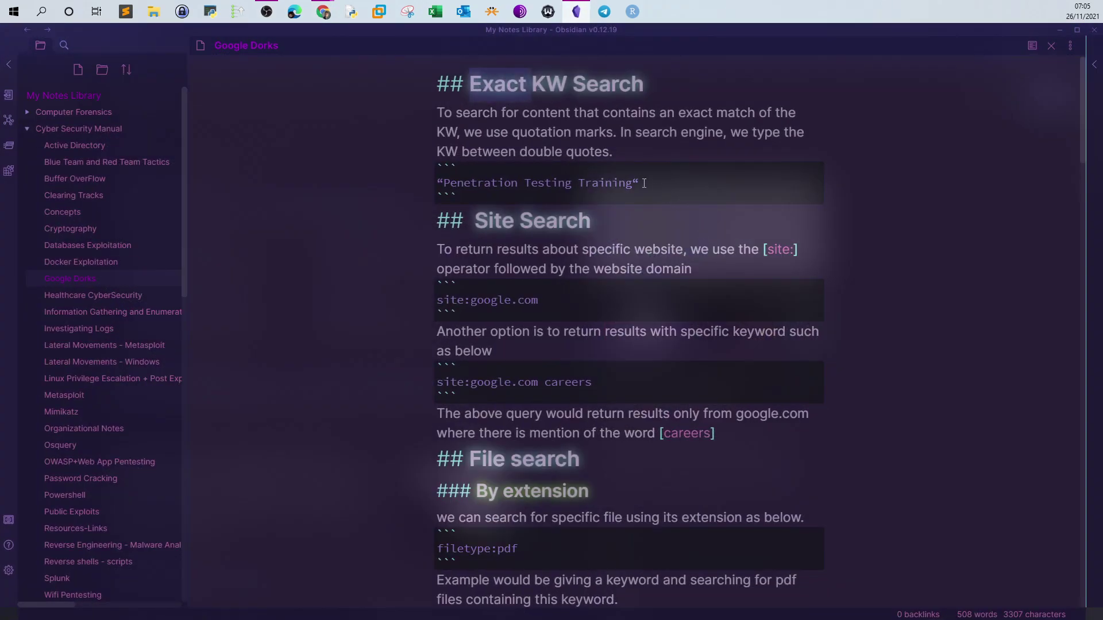
pyautogui.moveTo(643, 183)
pyautogui.mouseDown()
pyautogui.moveTo(453, 183)
pyautogui.moveTo(635, 182)
pyautogui.mouseUp()
pyautogui.hotkey('ctrl', 'c')
pyautogui.click(446, 182)
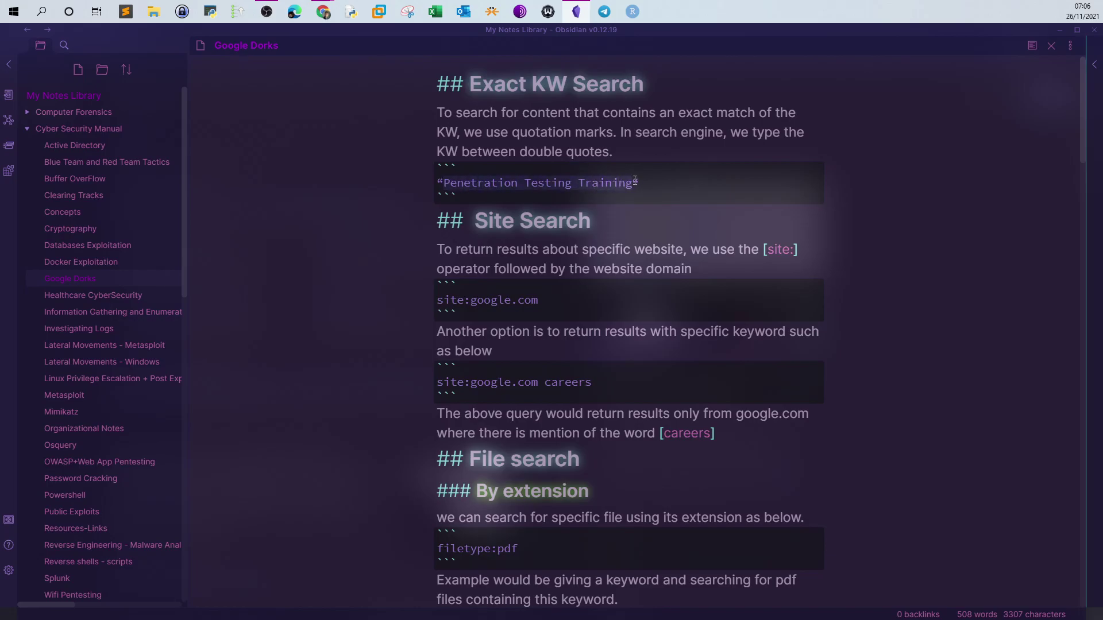
# Step: Return to the Incognito window and search Google for the exact phrase "Penetration Testing Training" enclosed in double quotation marks
pyautogui.click(1059, 30)
pyautogui.hotkey('ctrl', 'v')
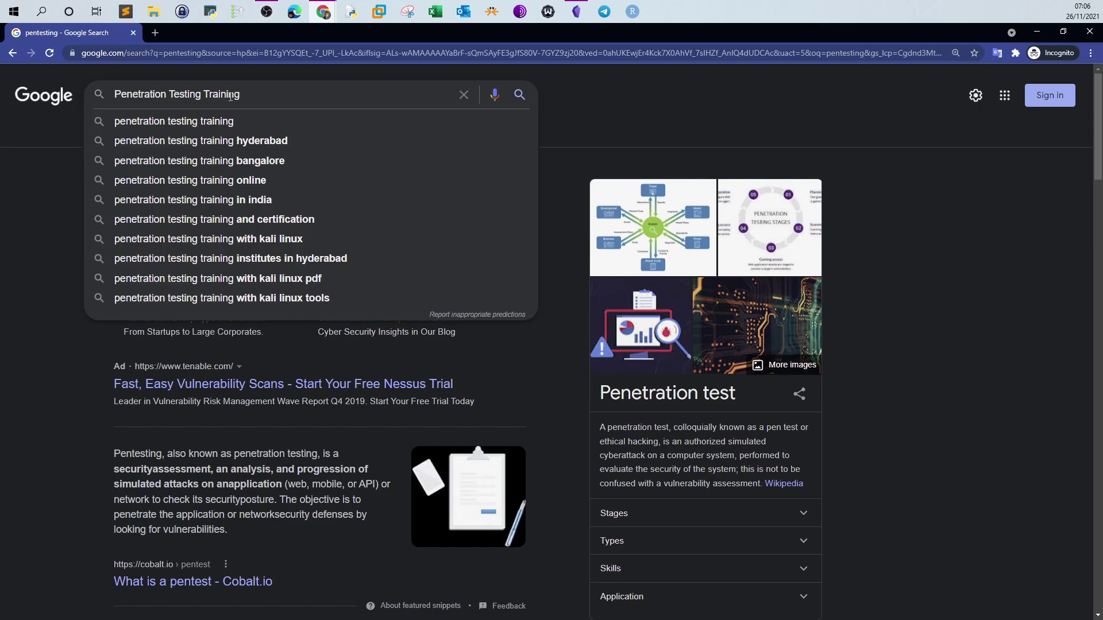
pyautogui.write('"')
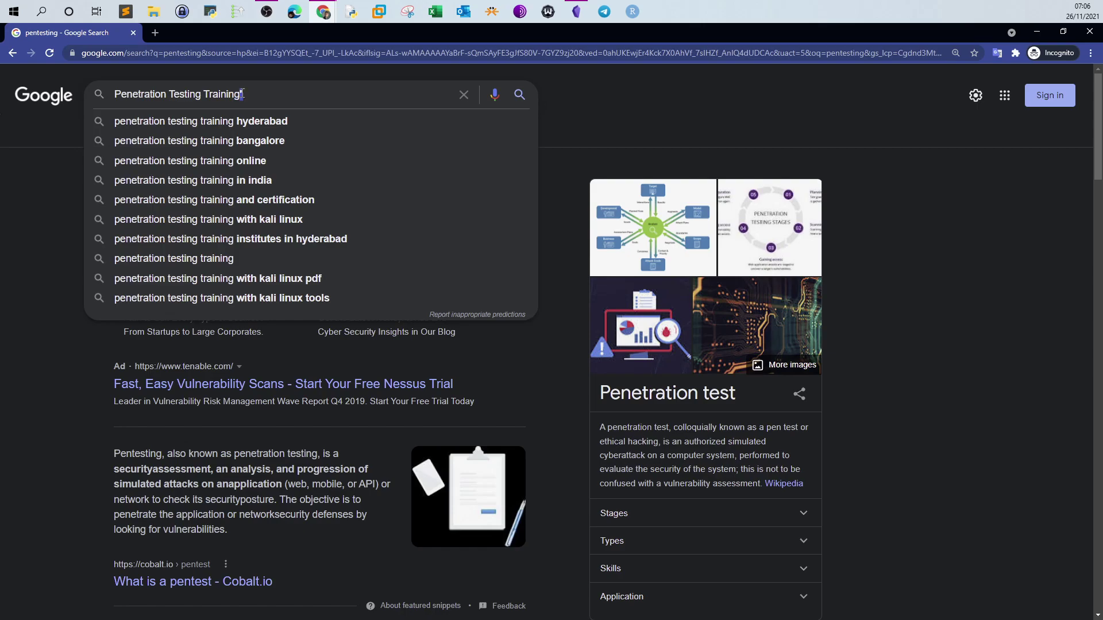
pyautogui.click(115, 93)
pyautogui.write('"')
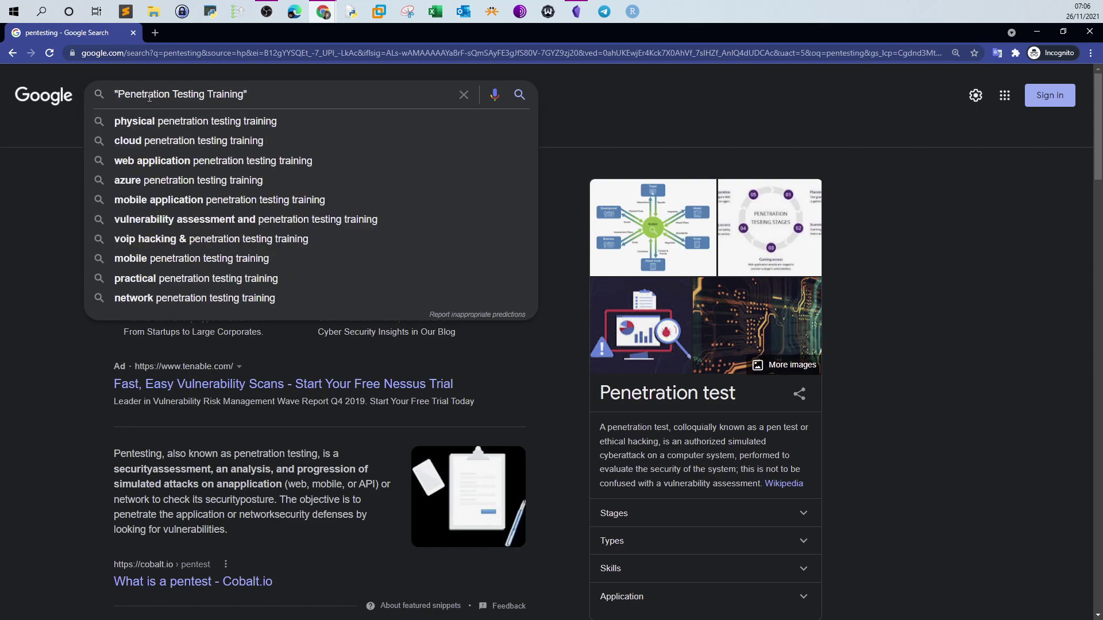
pyautogui.hotkey('ctrl', 'a')
pyautogui.press('Return')
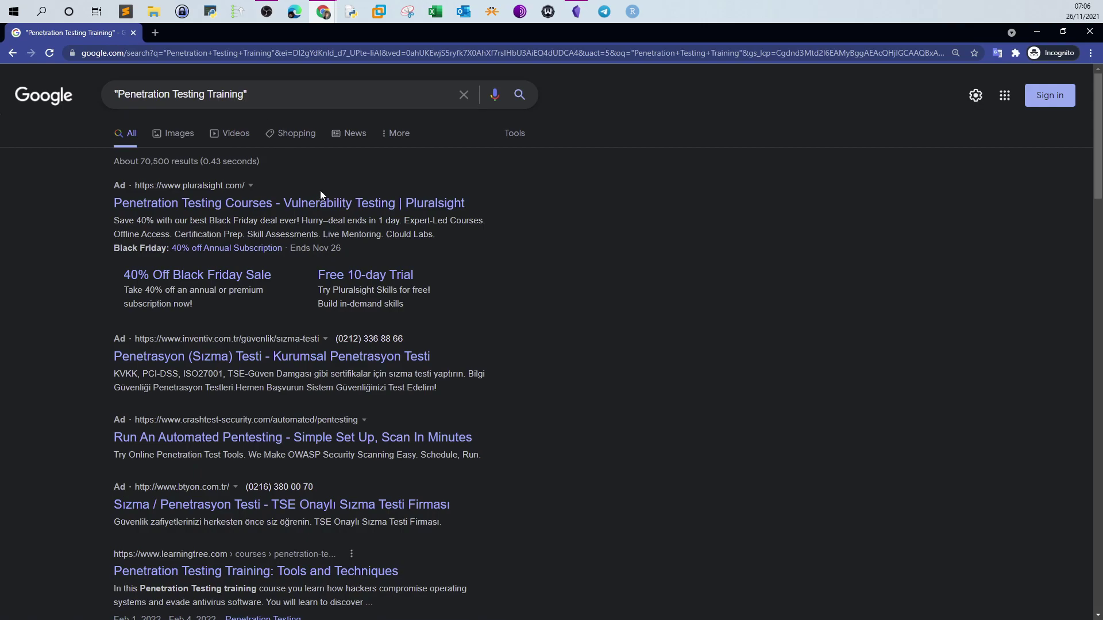
# Step: Look through the exact-phrase results for where the quoted words occur in titles and descriptions
pyautogui.scroll(-3, 319, 191)
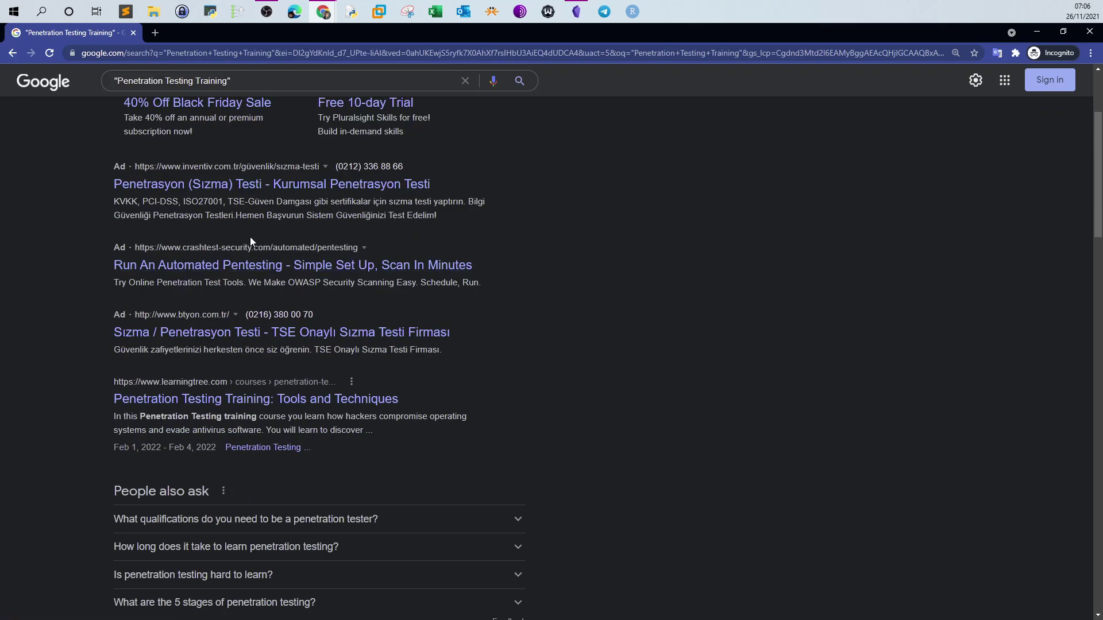
pyautogui.scroll(-3, 241, 253)
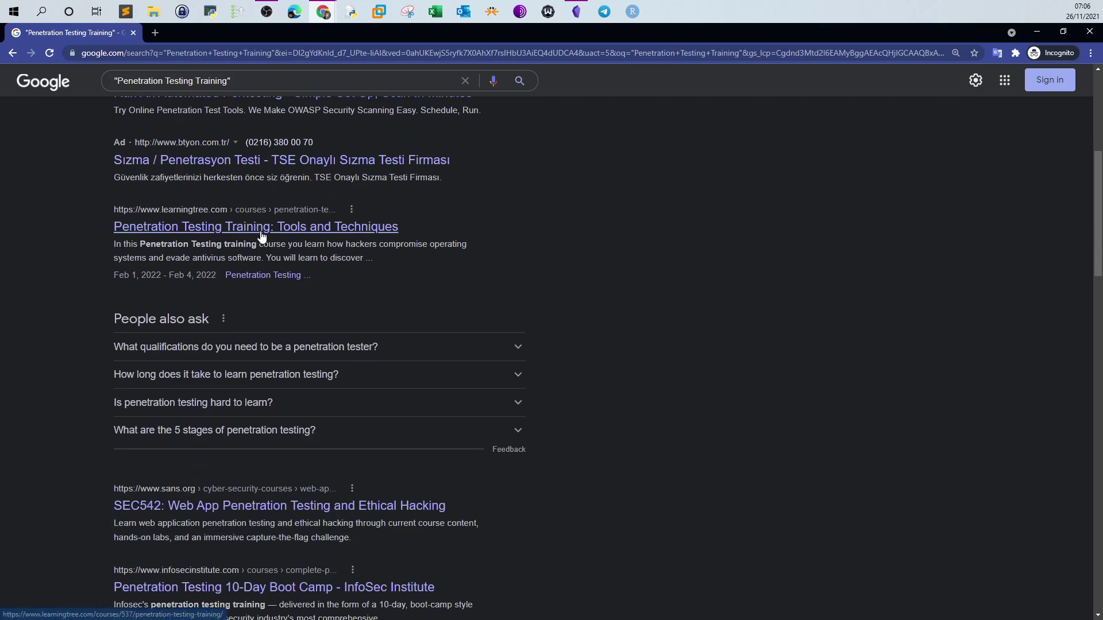
pyautogui.scroll(-2, 259, 239)
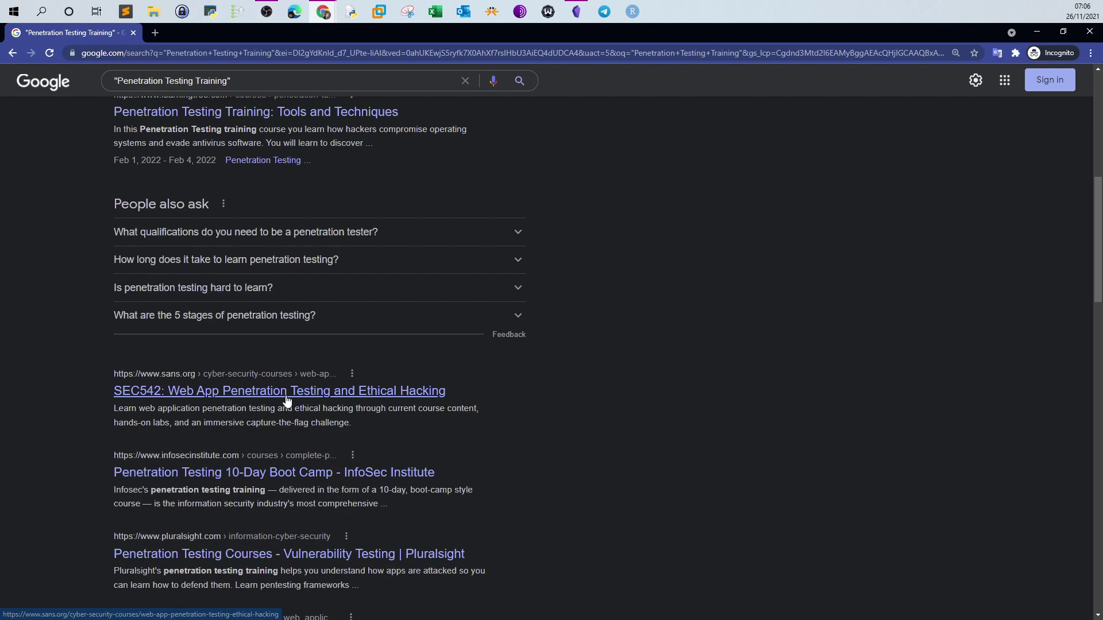
pyautogui.scroll(-2, 245, 404)
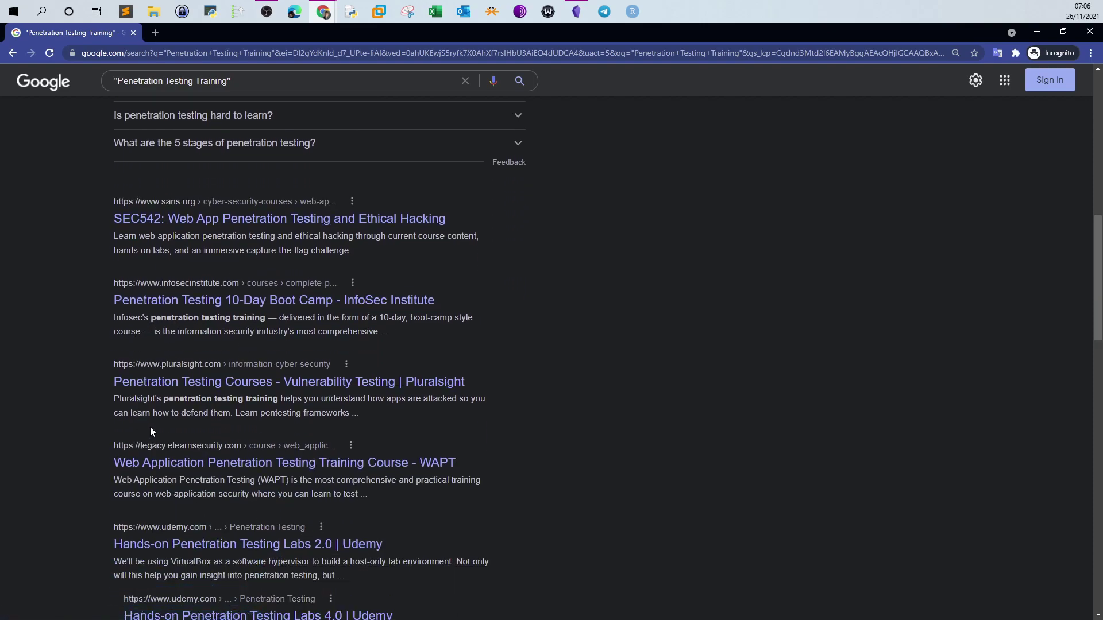
pyautogui.scroll(-2, 150, 426)
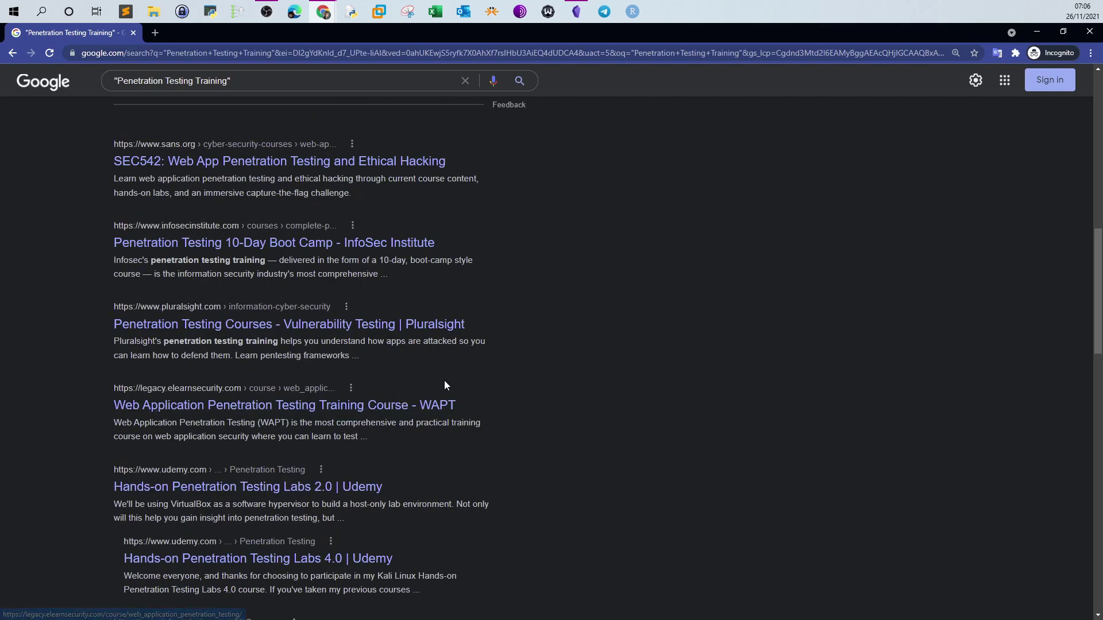
pyautogui.scroll(13, 443, 386)
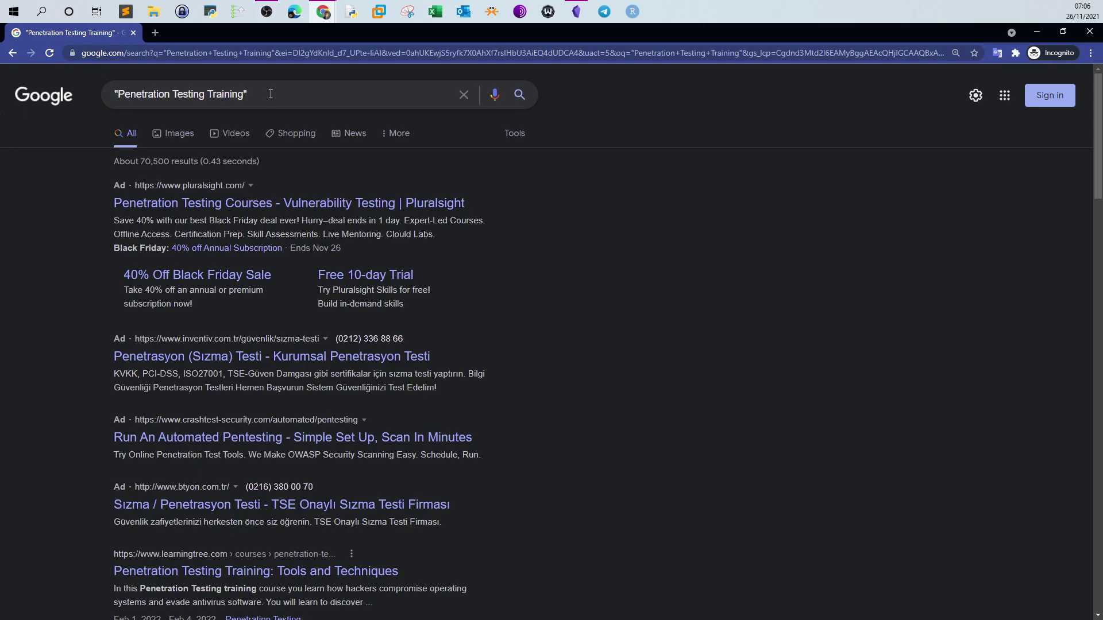
# Step: Replace the quoted phrase with "webdvm login", run the exact-match search and look through its results
pyautogui.click(263, 93)
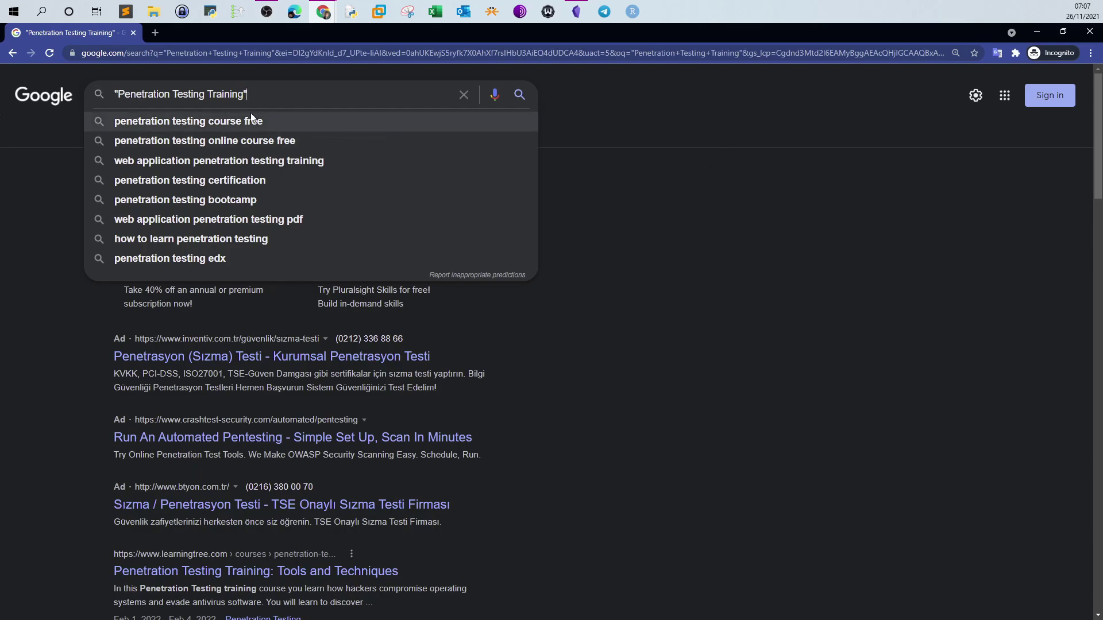
pyautogui.moveTo(244, 93); pyautogui.dragTo(120, 94)
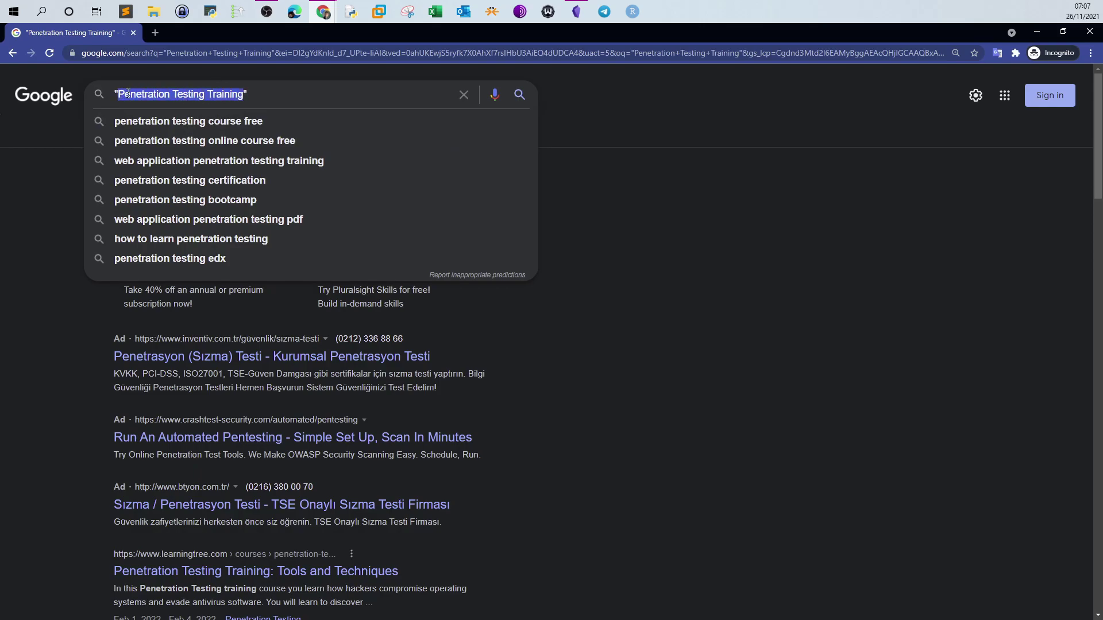
pyautogui.write('webdv')
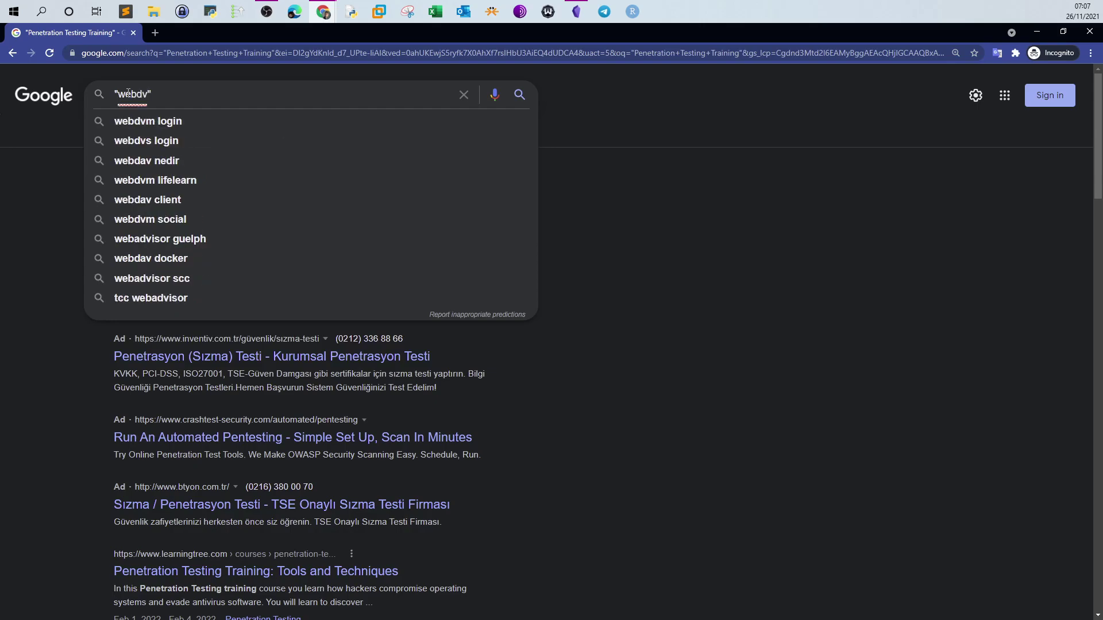
pyautogui.write('m login')
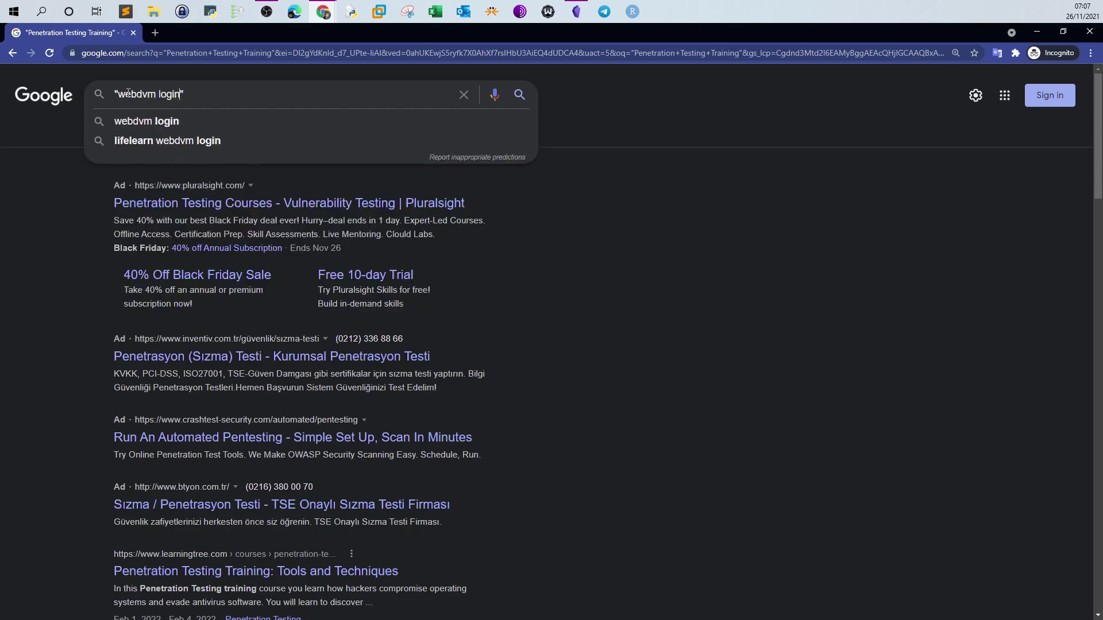
pyautogui.press('Return')
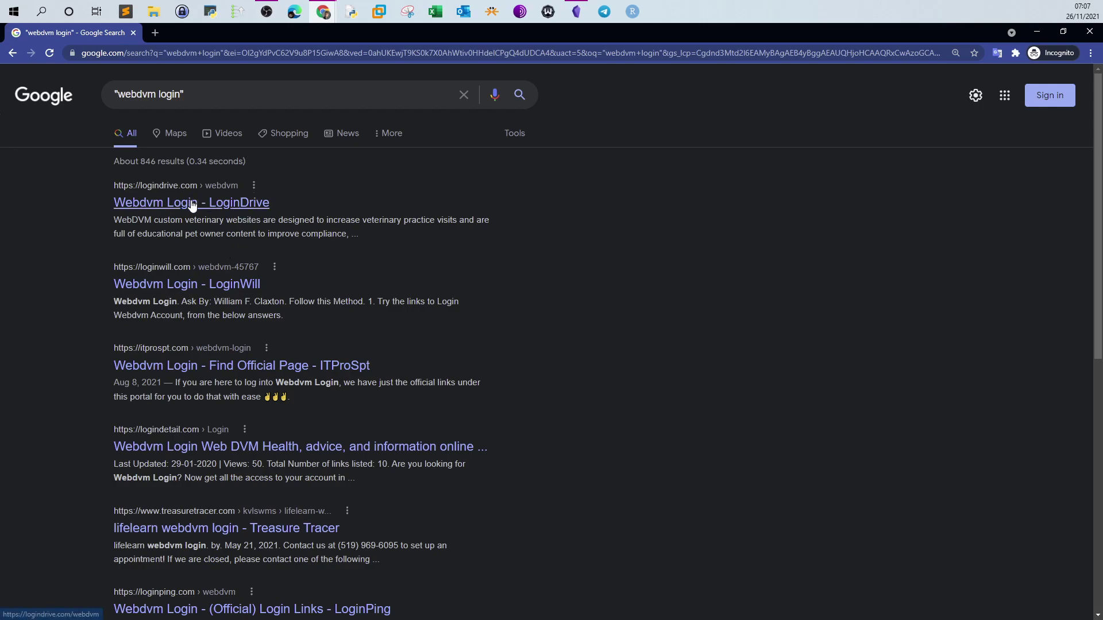
pyautogui.scroll(-5, 197, 247)
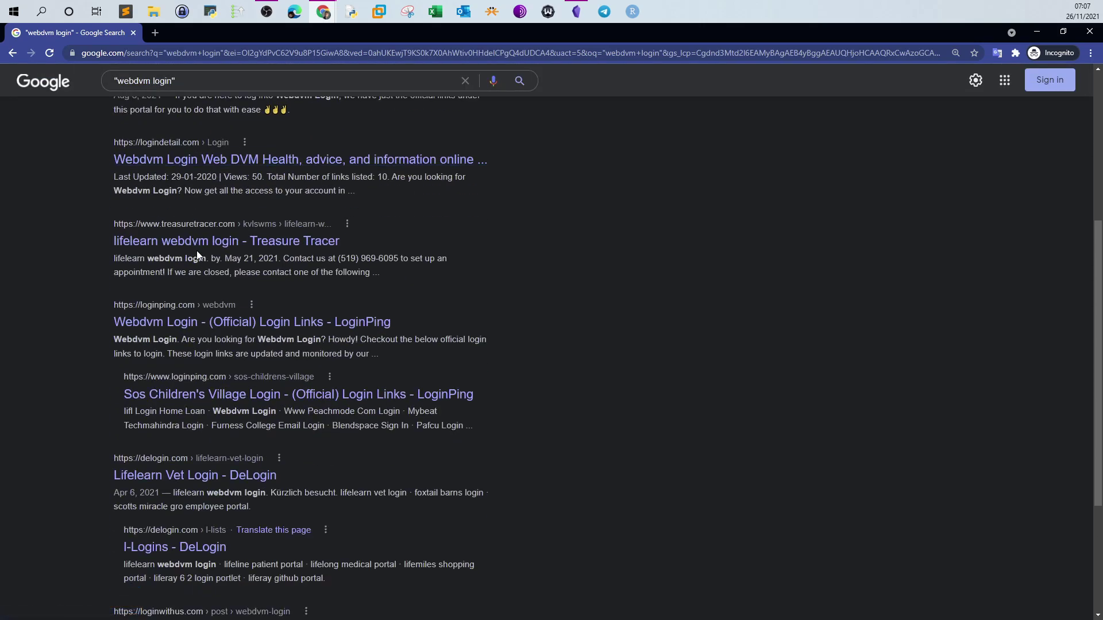
pyautogui.scroll(-4, 197, 255)
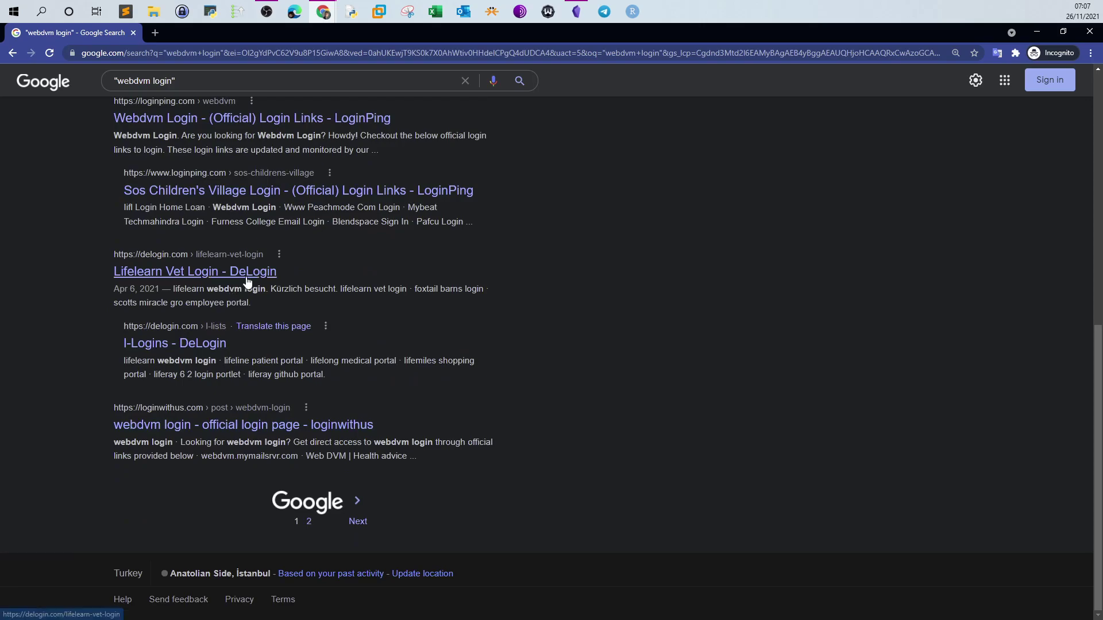
pyautogui.scroll(8, 248, 282)
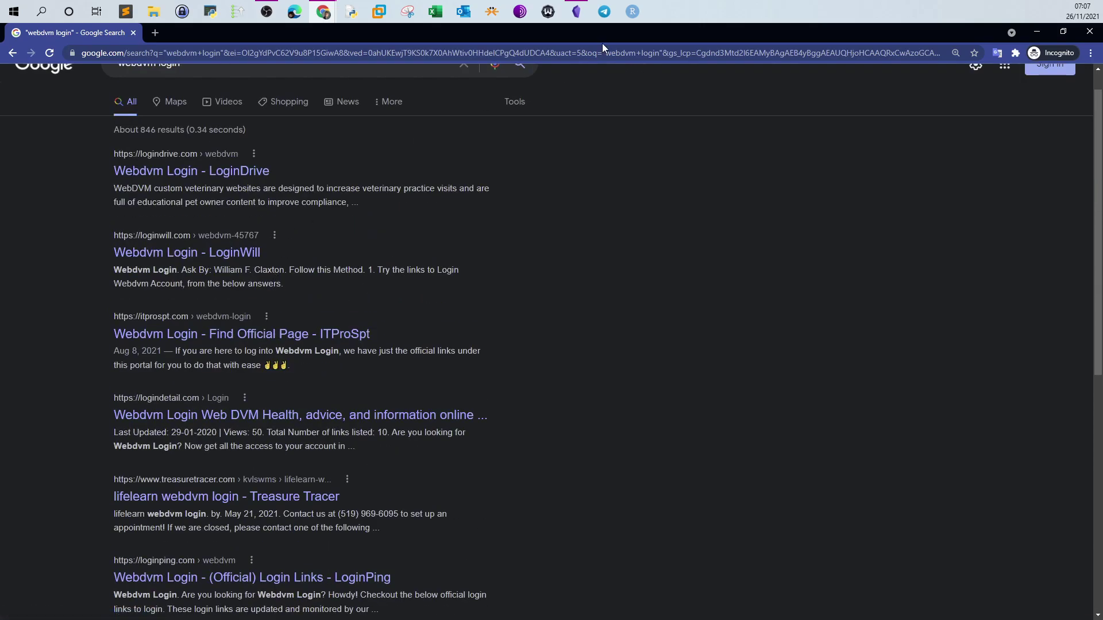
# Step: Check the Site Search section of the Google Dorks note in Obsidian and return to the Google results
pyautogui.click(576, 12)
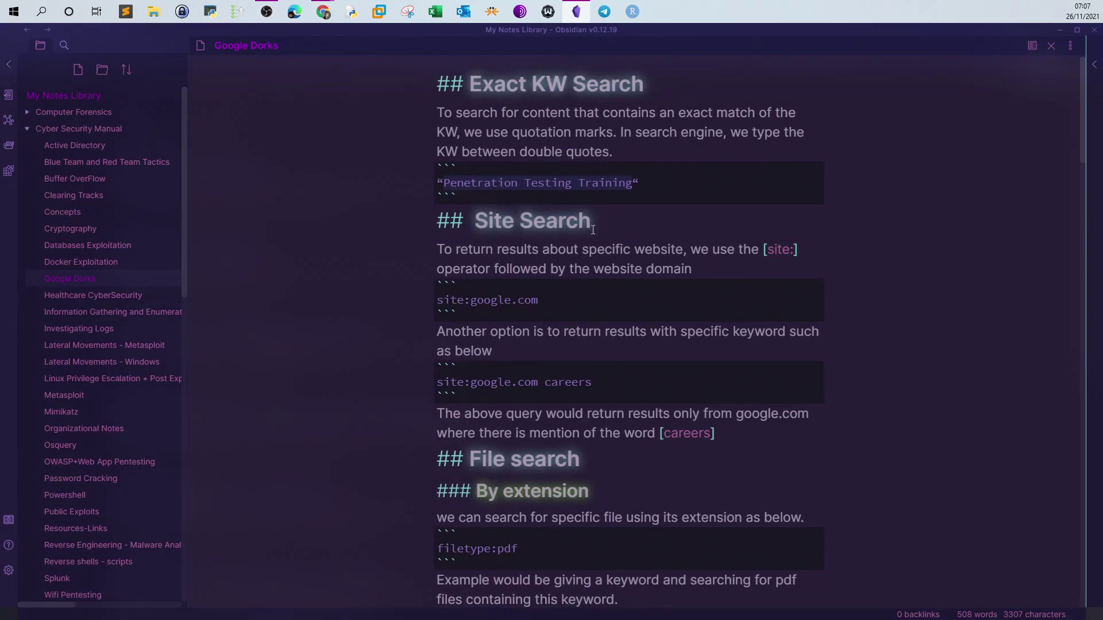
pyautogui.click(577, 11)
pyautogui.scroll(1, 295, 193)
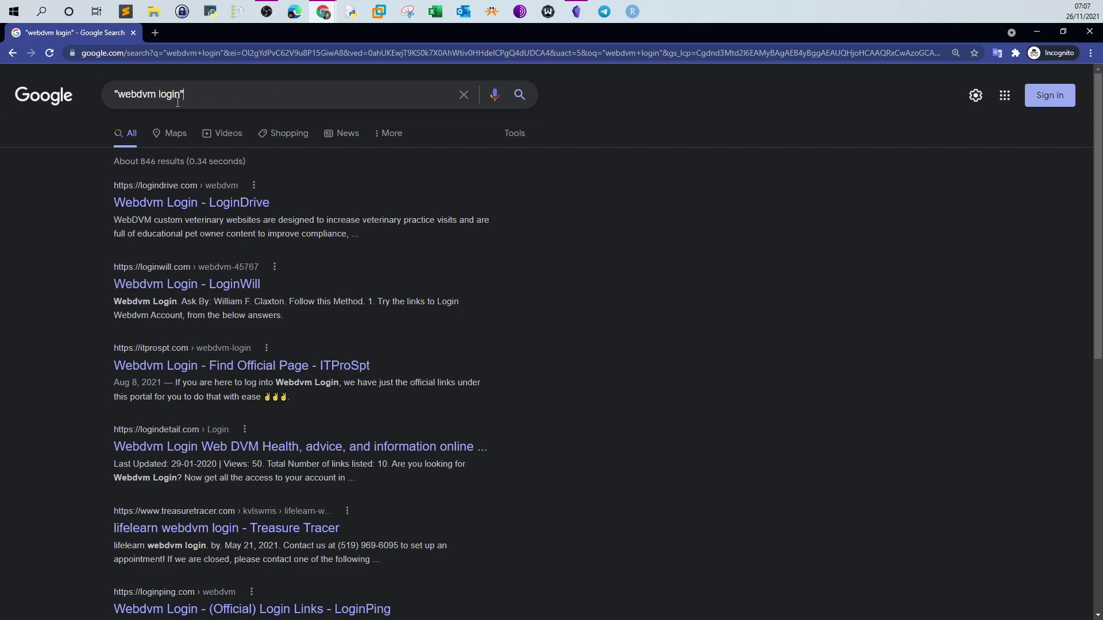
pyautogui.moveTo(184, 95); pyautogui.dragTo(113, 94)
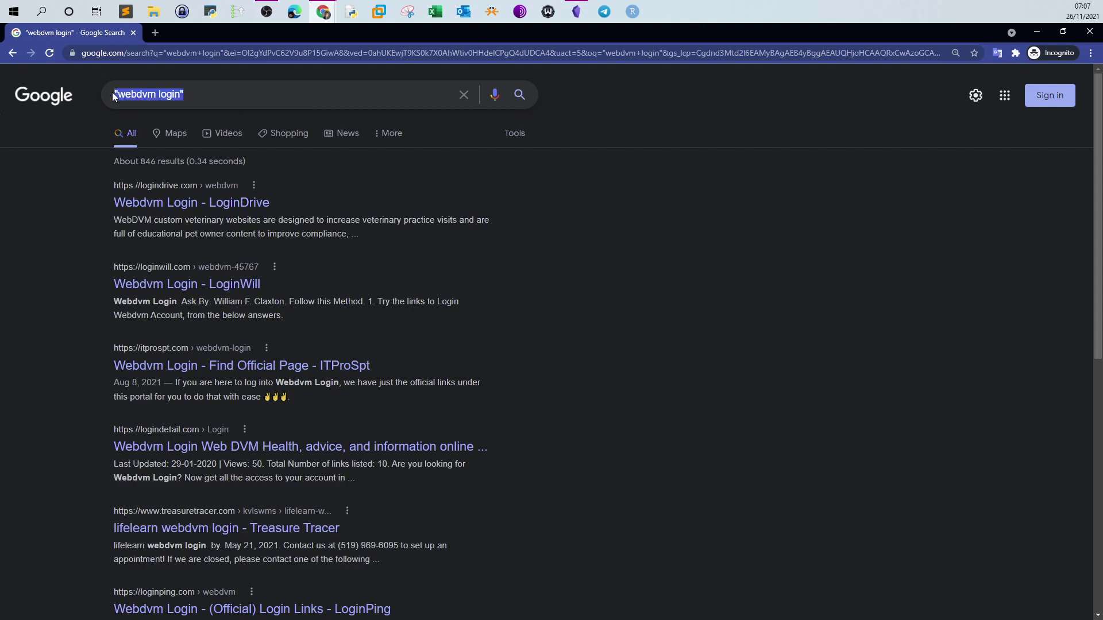
pyautogui.write('site:')
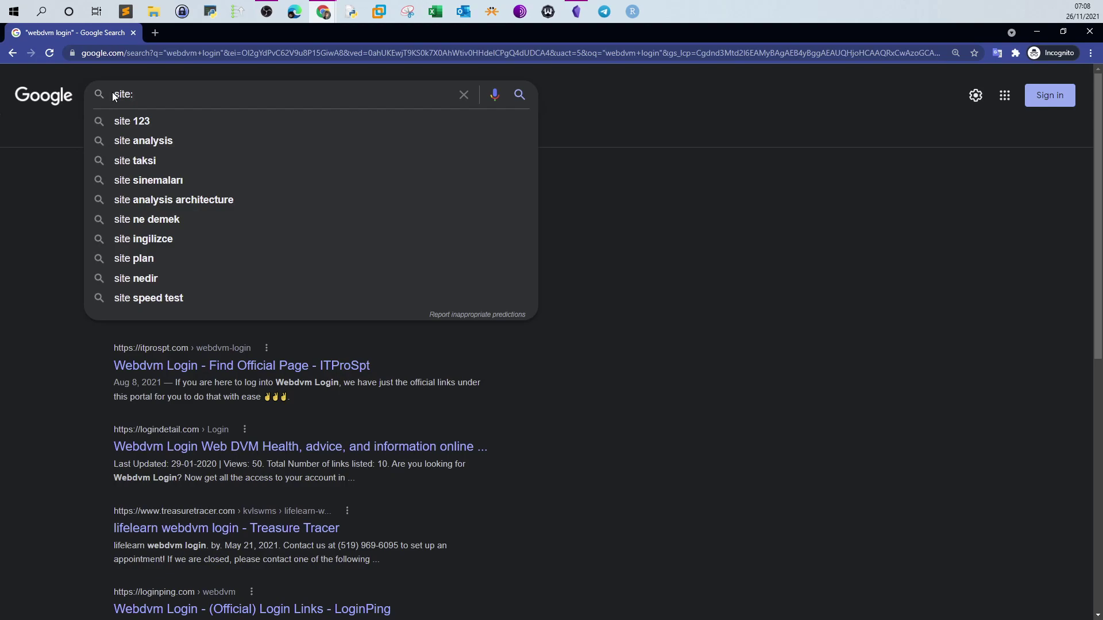
pyautogui.click(154, 33)
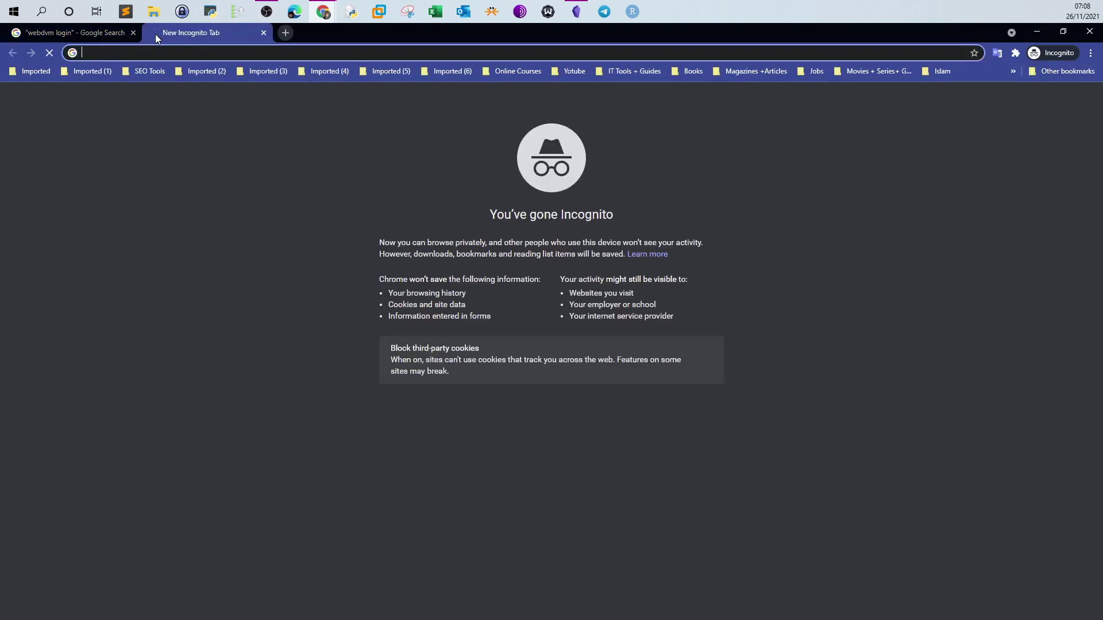
pyautogui.write('tryhackme.com')
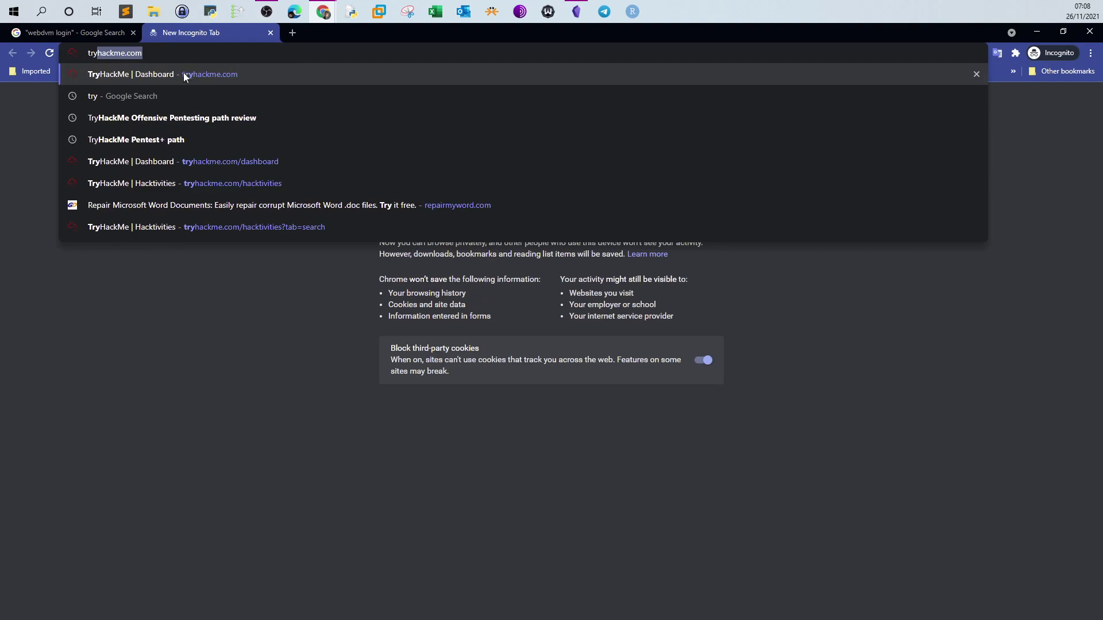
pyautogui.press('Return')
pyautogui.click(180, 53)
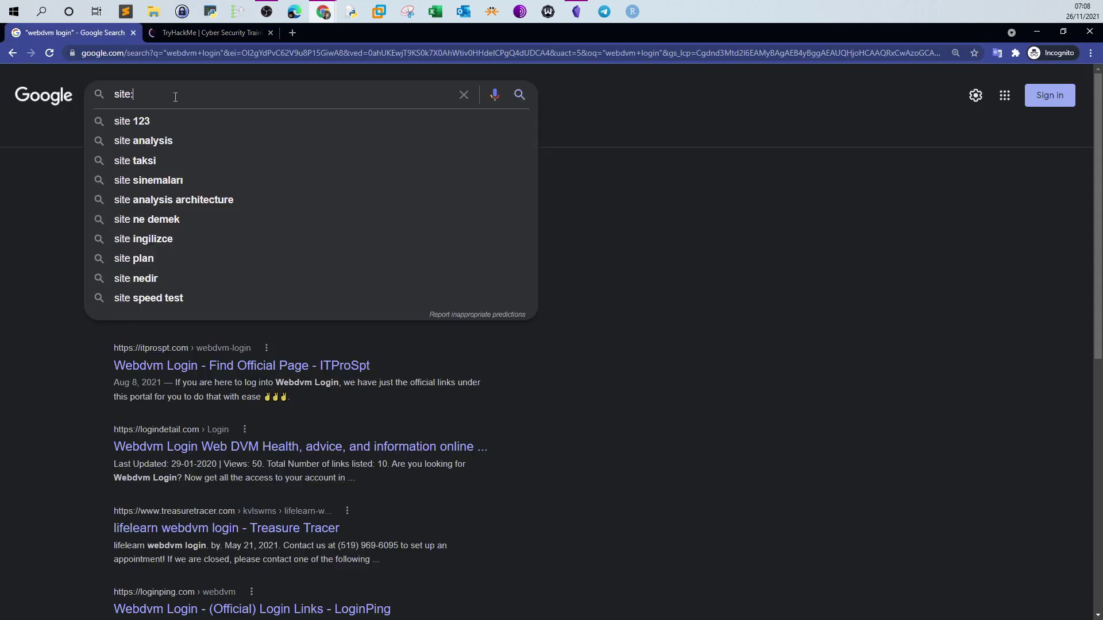
pyautogui.write('https://tryhackme.com/')
pyautogui.press('Return')
pyautogui.click(270, 32)
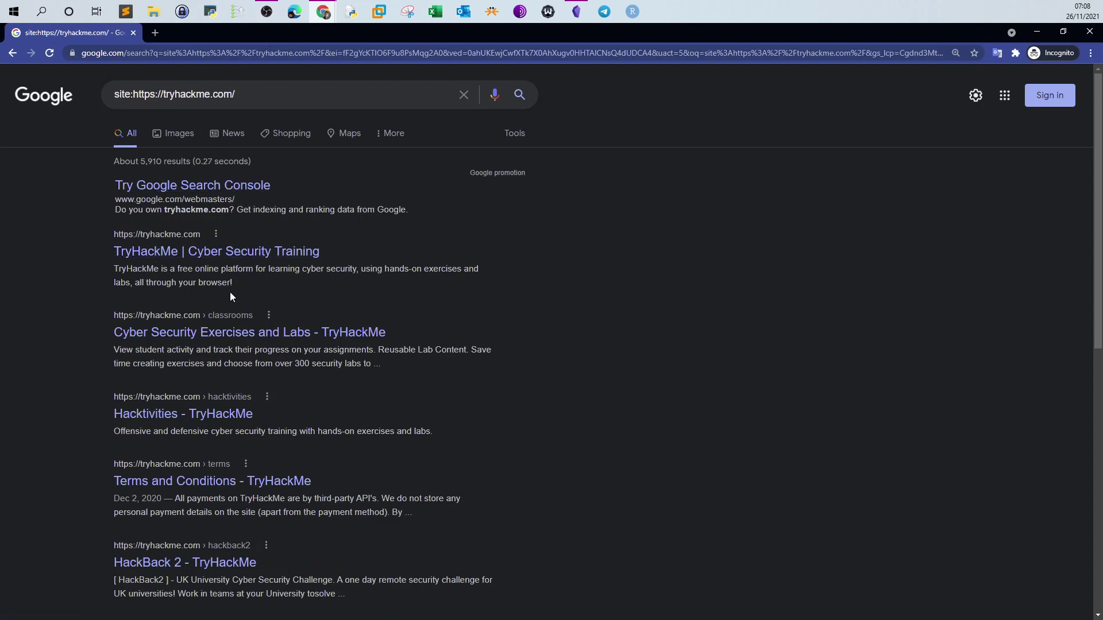
# Step: Look through the site-restricted results for tryhackme.com and open the second page of results
pyautogui.scroll(-3, 476, 310)
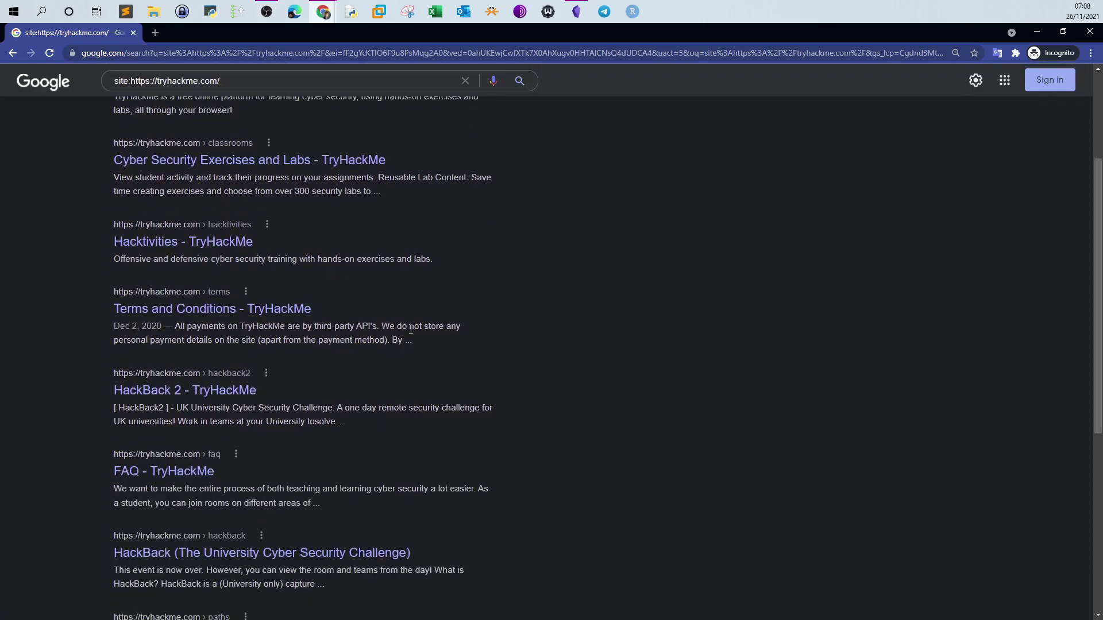
pyautogui.scroll(-2, 184, 322)
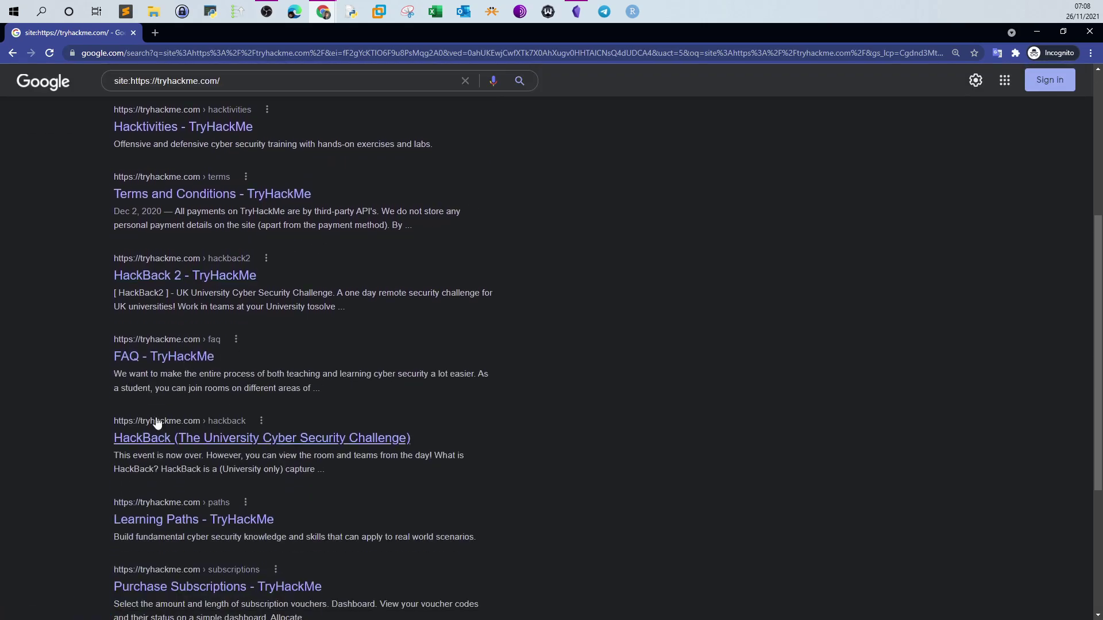
pyautogui.scroll(-4, 157, 423)
pyautogui.click(263, 523)
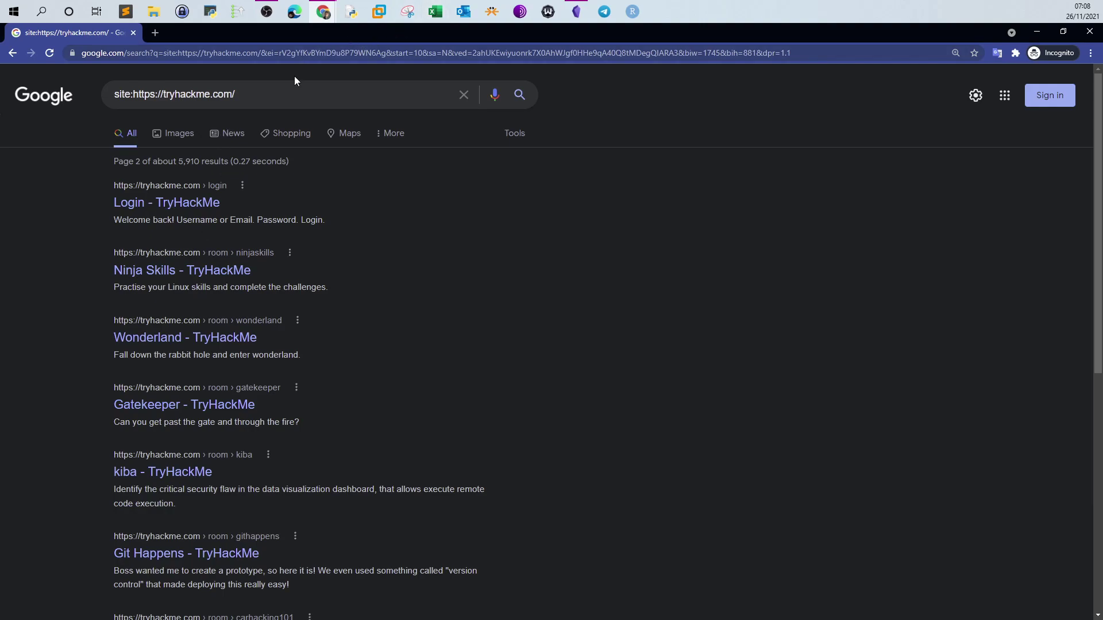
# Step: Switch to the regular Chrome window and show the TryHackMe Google Dorking room
pyautogui.moveTo(329, 22)
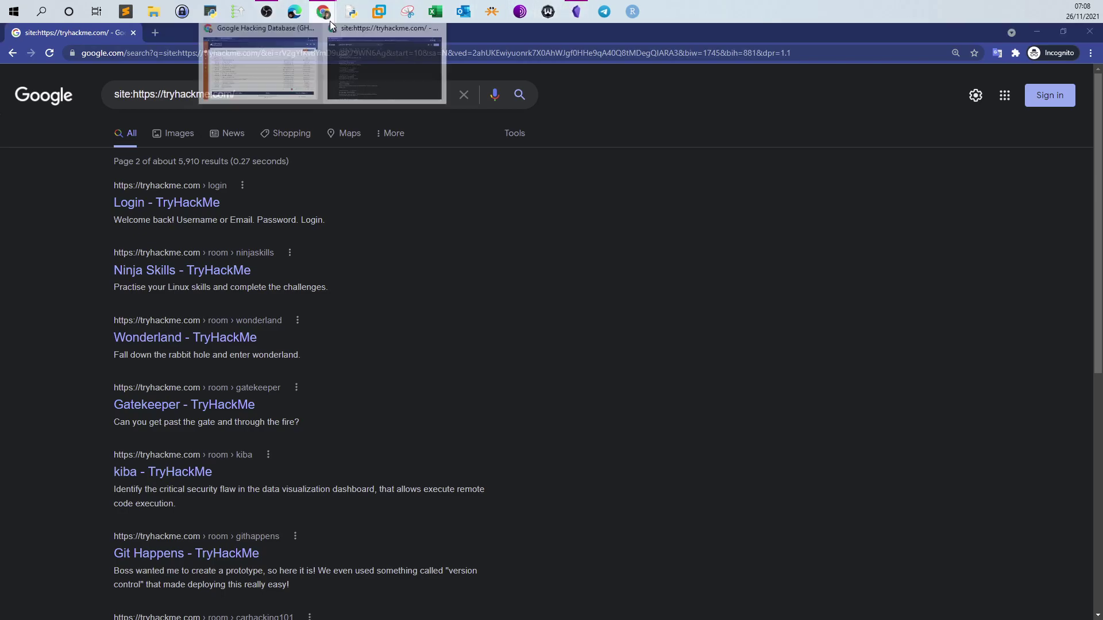
pyautogui.click(305, 80)
pyautogui.click(86, 33)
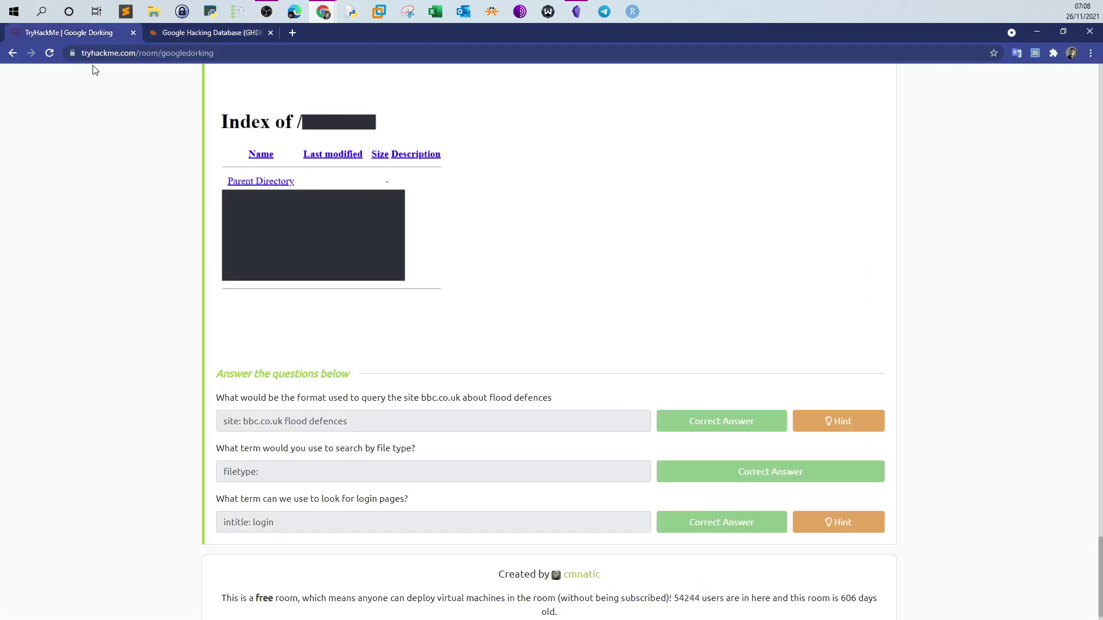
# Step: Show the login-page answer in the TryHackMe room and check the File search section of the Google Dorks note in Obsidian
pyautogui.scroll(-1, 291, 283)
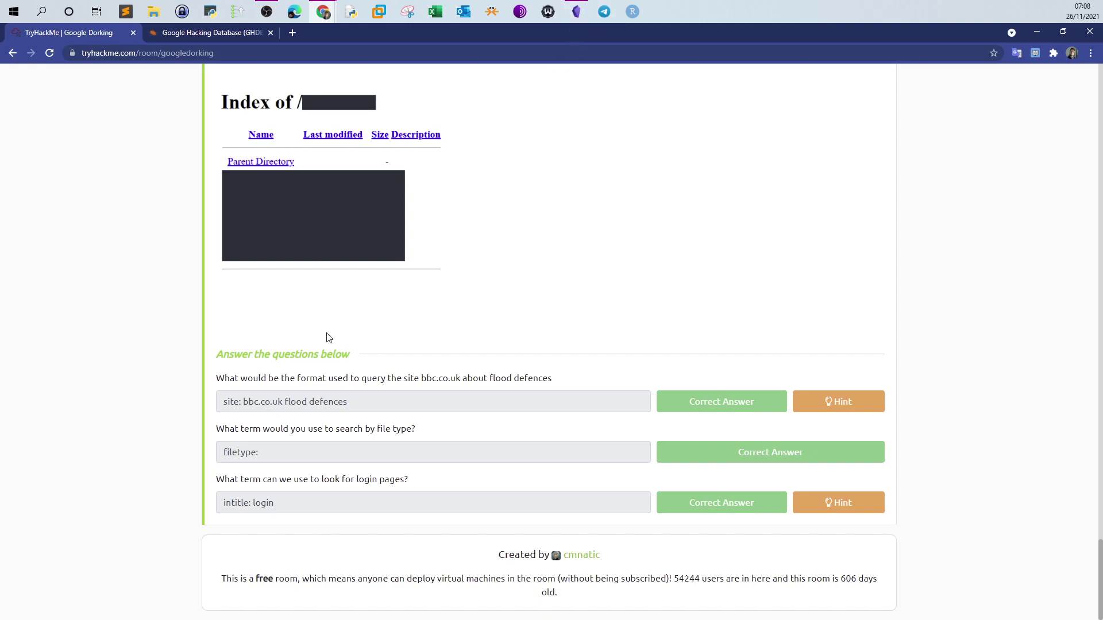
pyautogui.moveTo(273, 508); pyautogui.dragTo(262, 524)
pyautogui.click(581, 18)
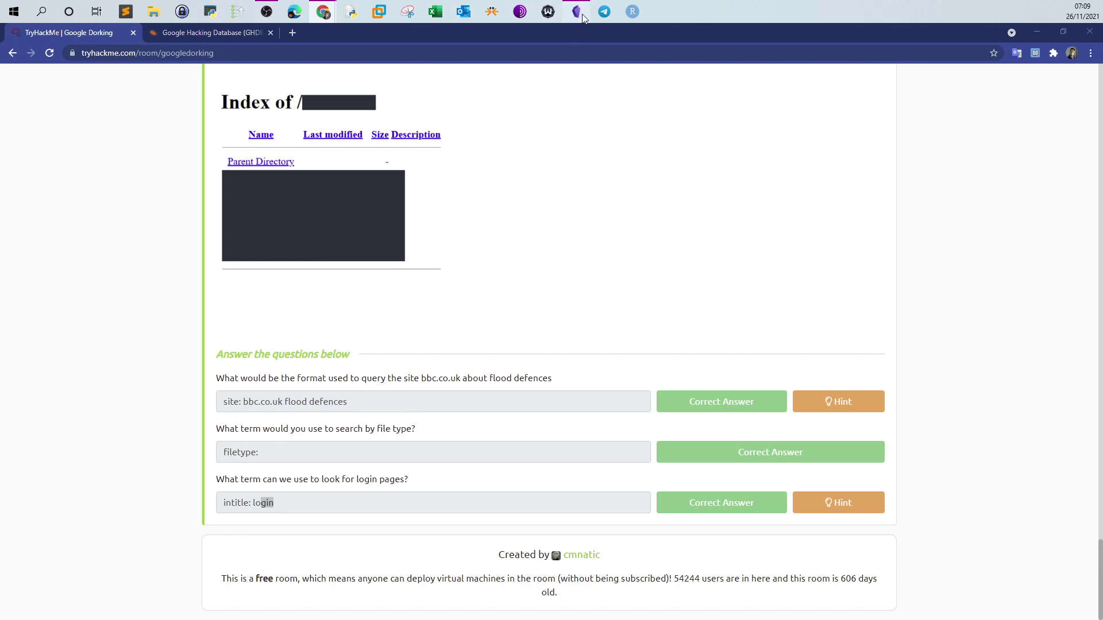
pyautogui.scroll(-3, 589, 301)
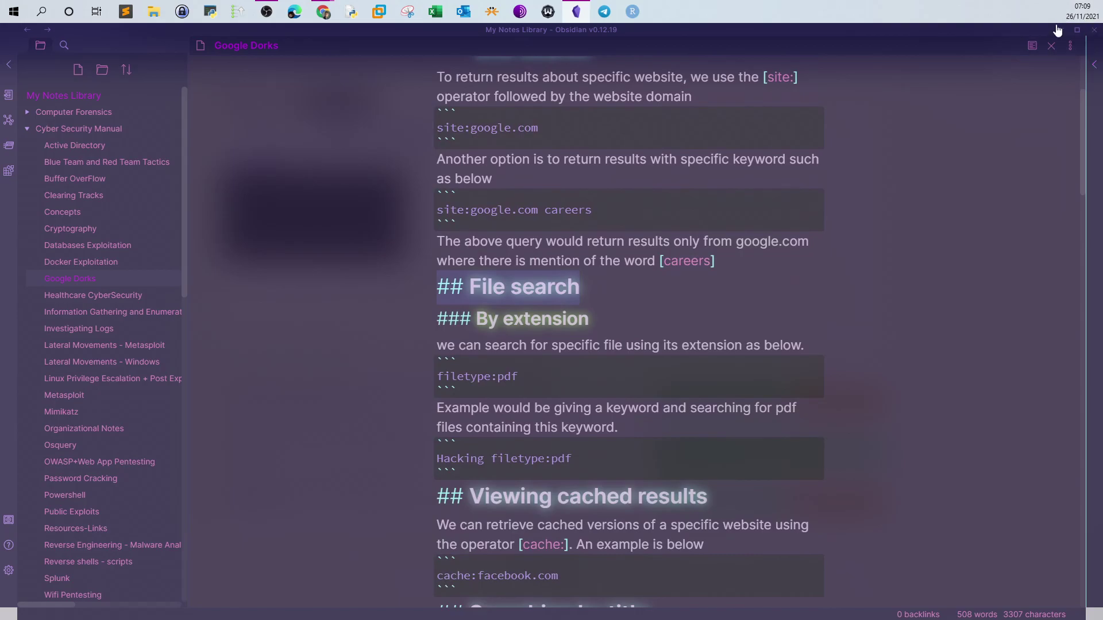
pyautogui.click(1059, 29)
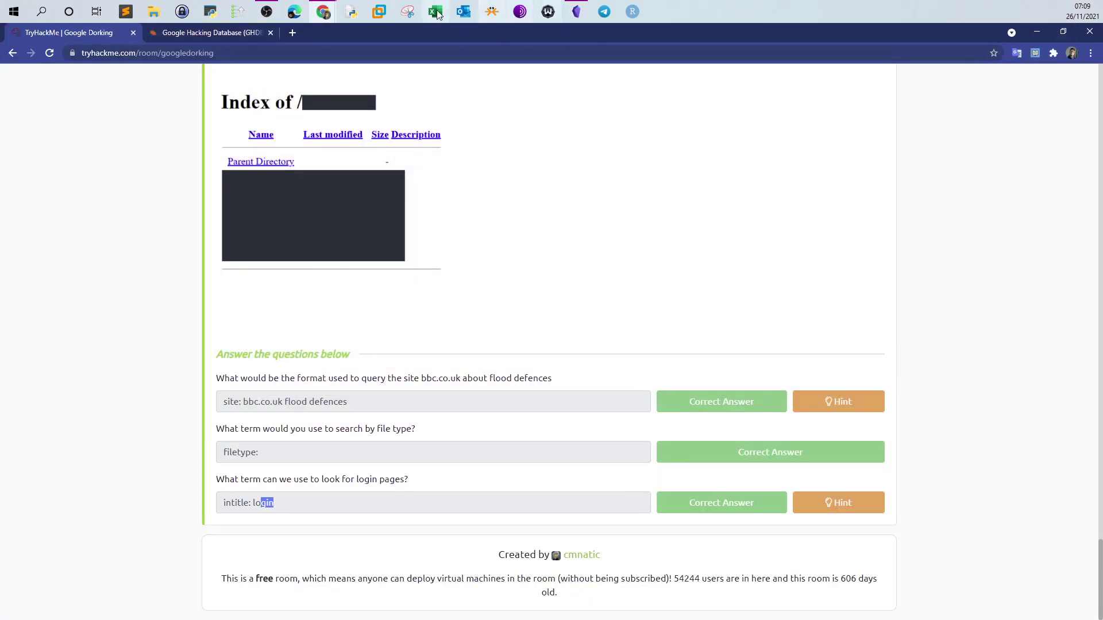
# Step: Switch to the Incognito Chrome window and search Google for filetype:pdf pentesting
pyautogui.click(324, 11)
pyautogui.click(400, 78)
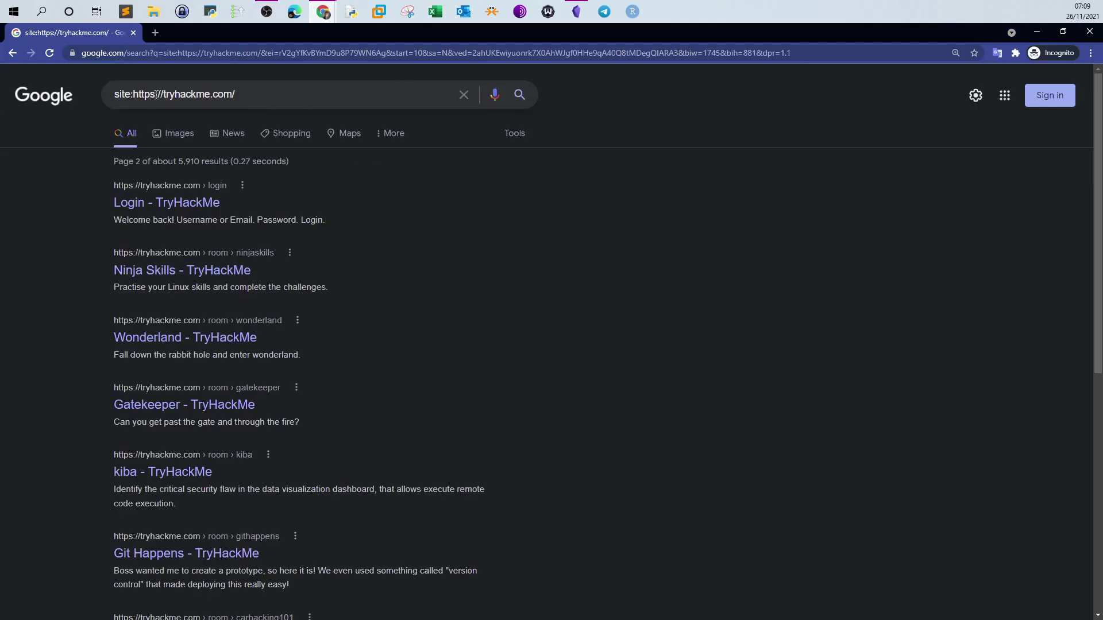
pyautogui.moveTo(234, 95); pyautogui.dragTo(46, 95)
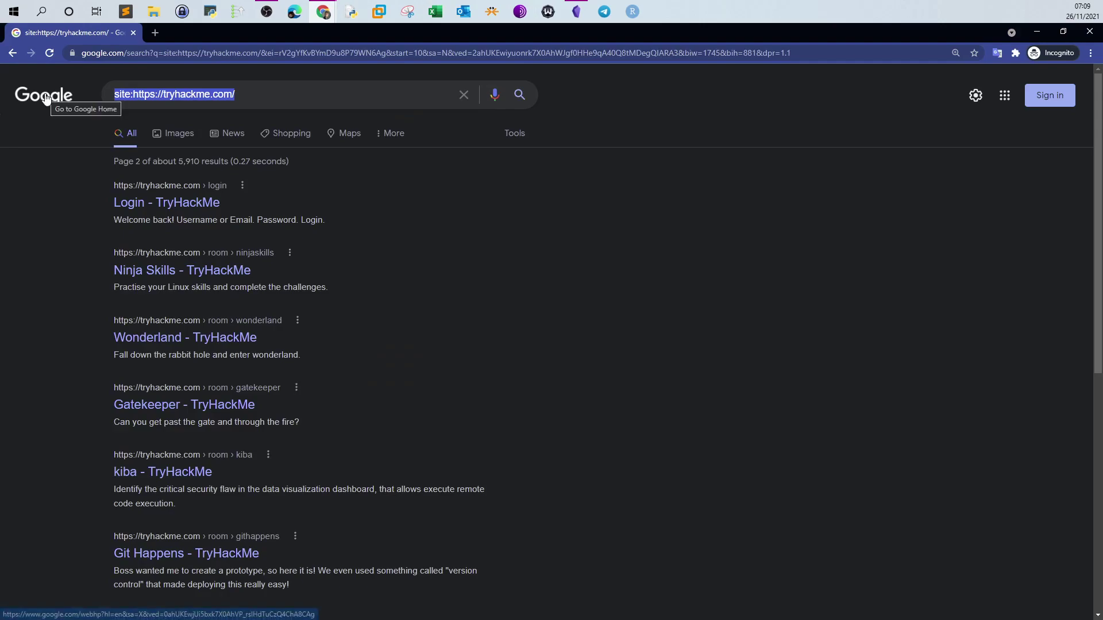
pyautogui.write('filetype:')
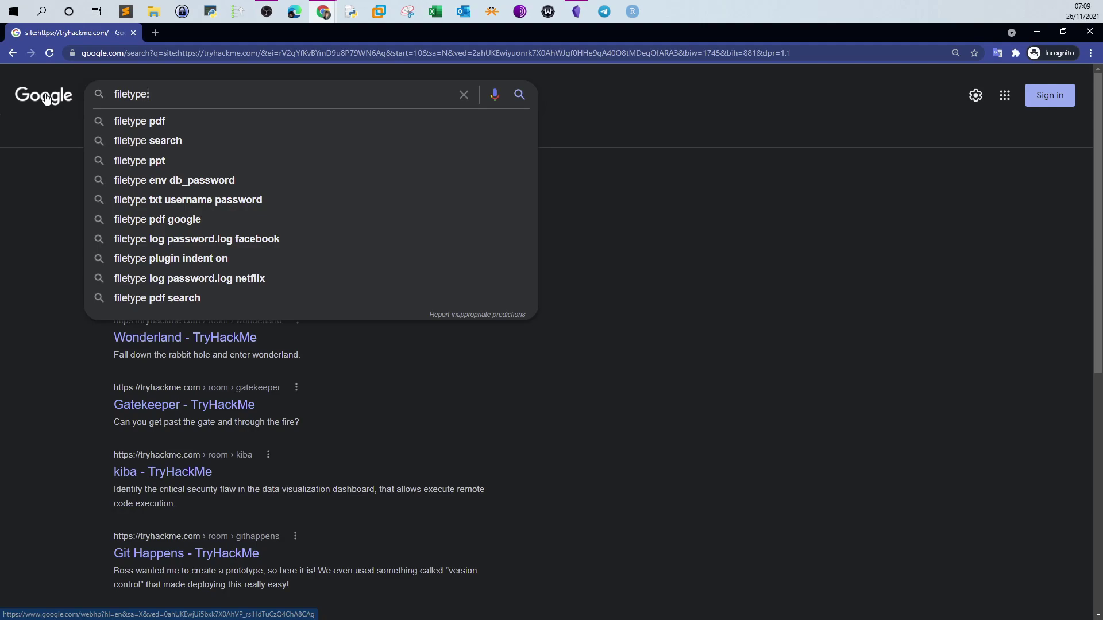
pyautogui.write('pdf')
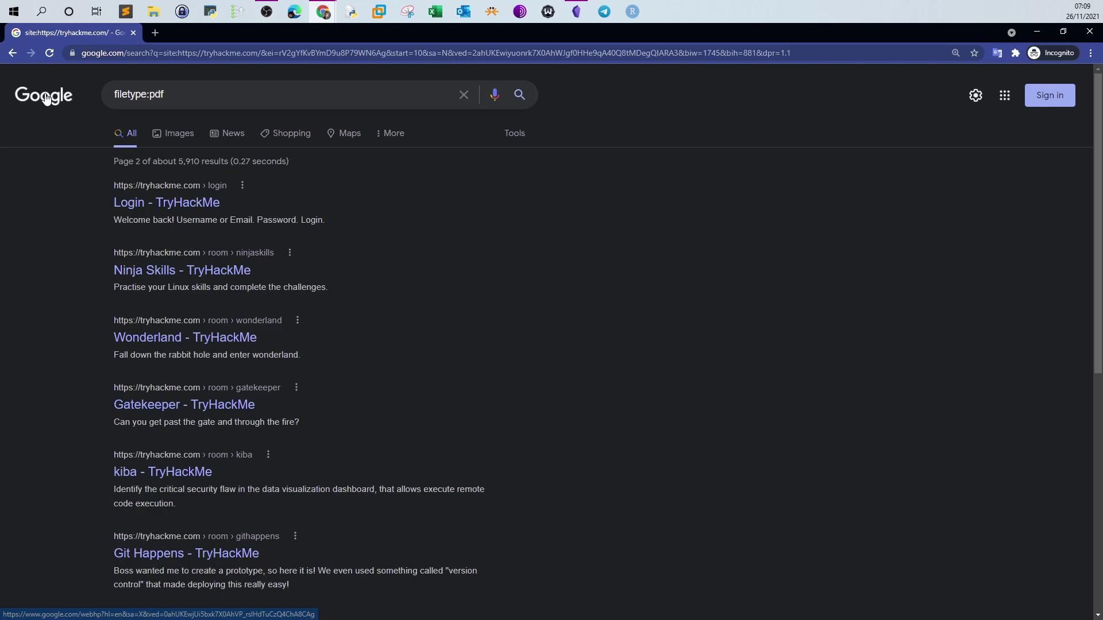
pyautogui.write('pentesting')
pyautogui.press('Return')
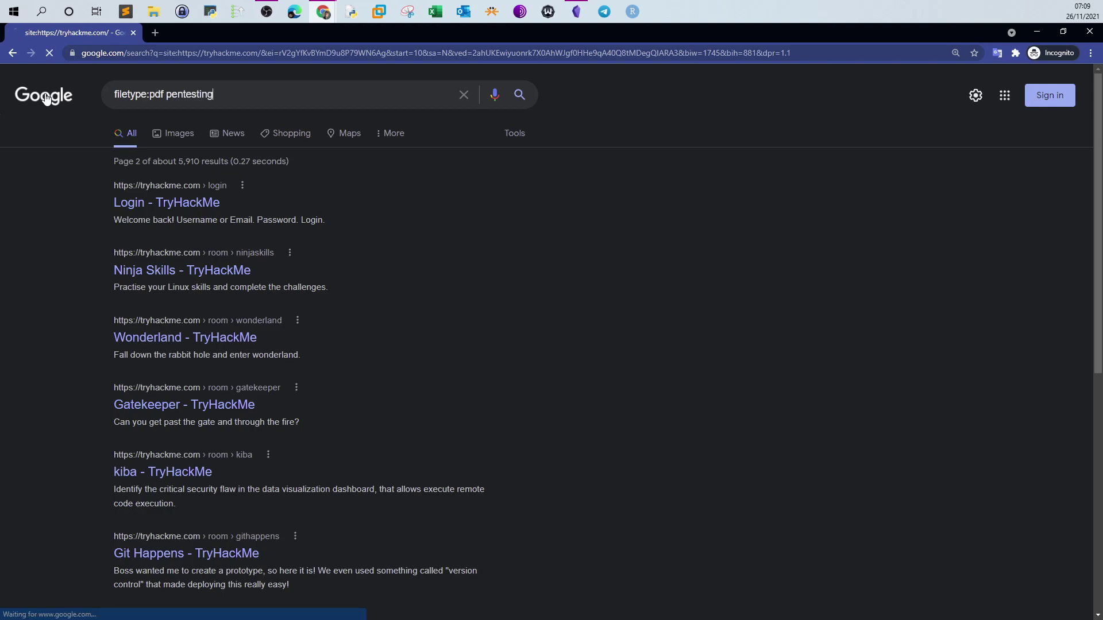
# Step: Look through the results for PDF documents on pentesting, highlighting the matched keyword in the first PDF result, and return to the query
pyautogui.scroll(-1, 98, 149)
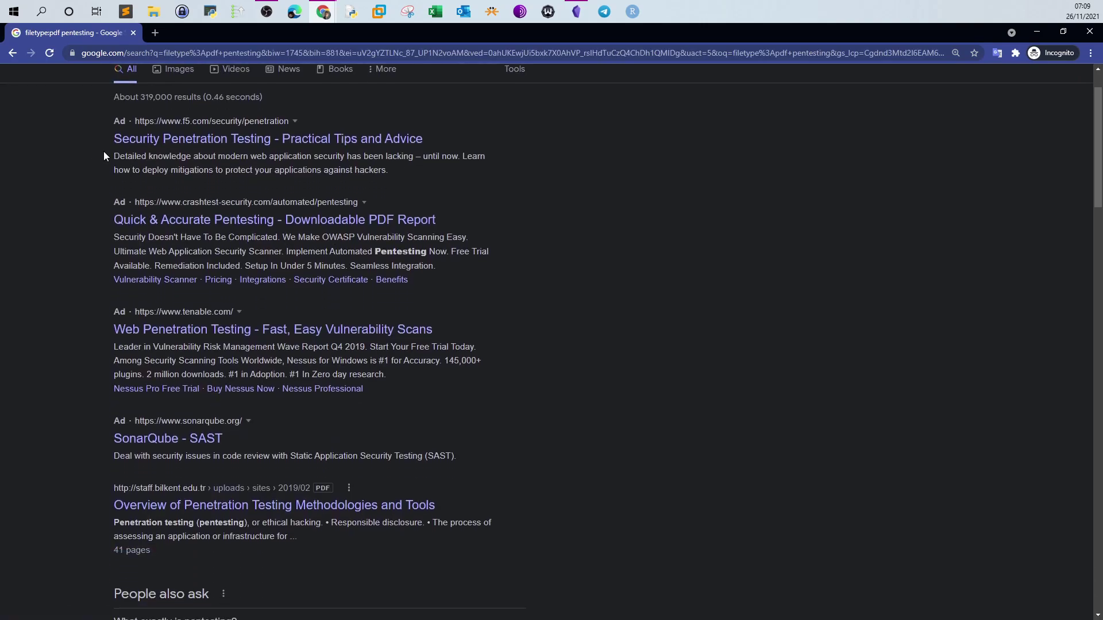
pyautogui.scroll(-5, 104, 152)
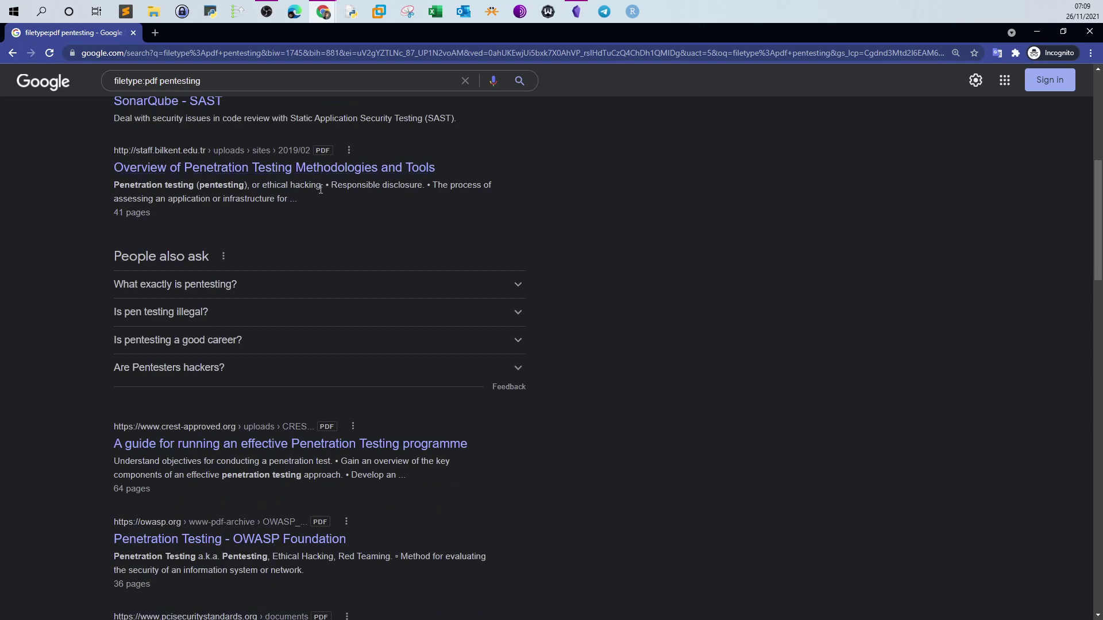
pyautogui.moveTo(200, 182); pyautogui.dragTo(245, 183)
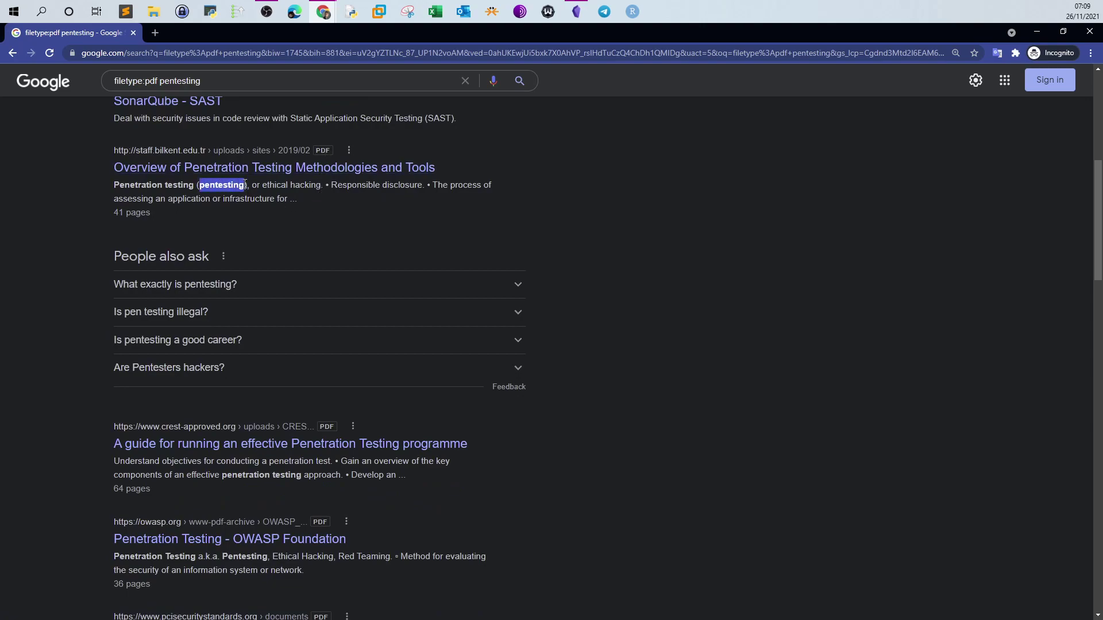
pyautogui.scroll(-3, 344, 260)
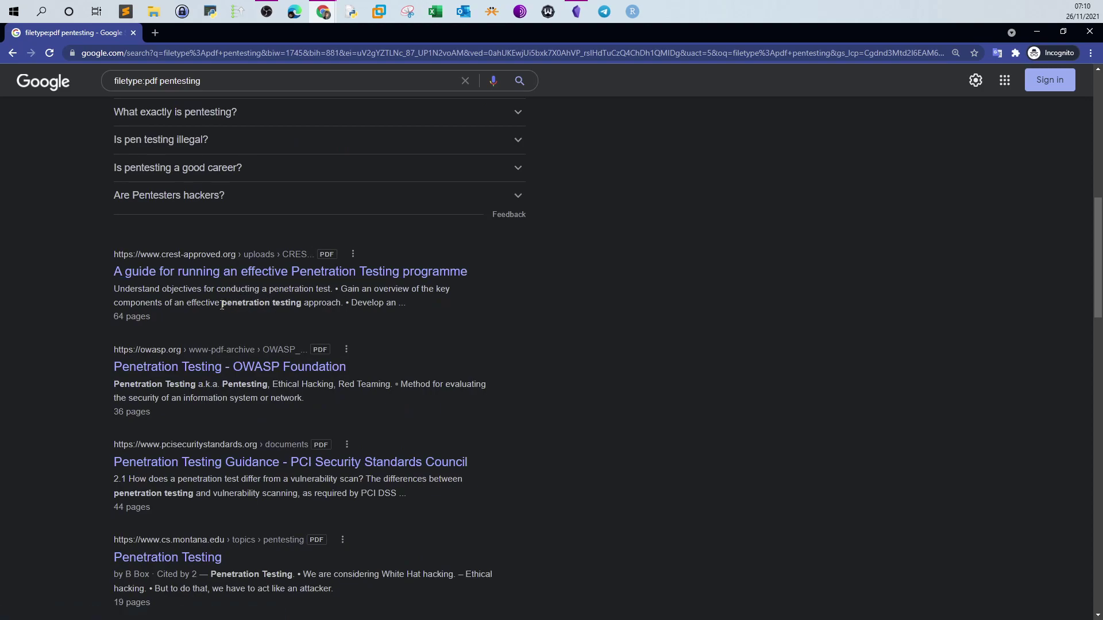
pyautogui.scroll(-2, 221, 305)
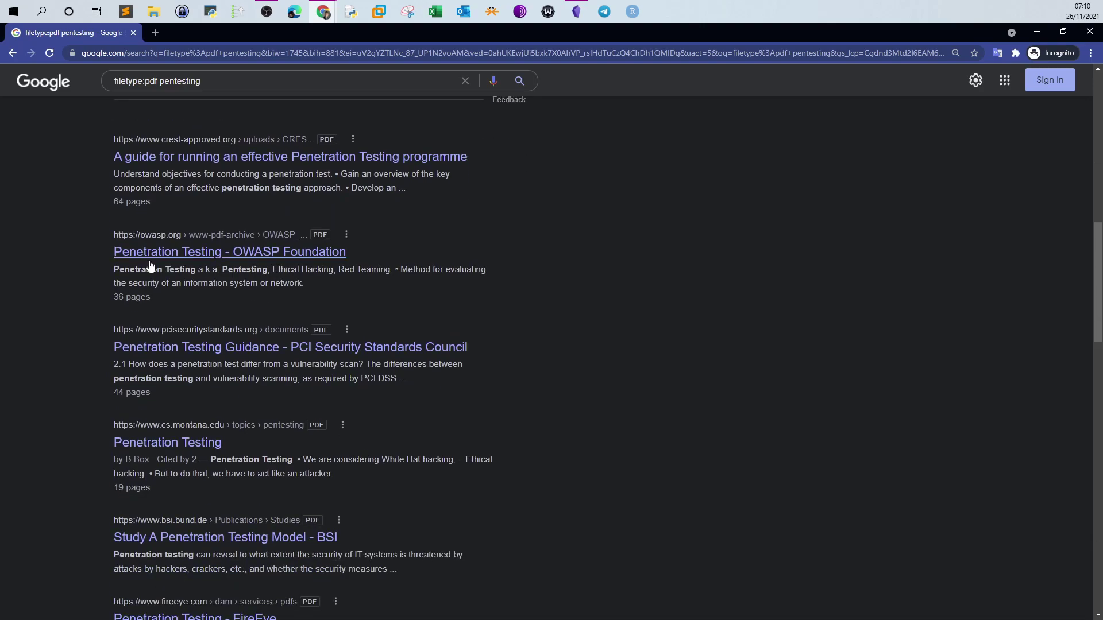
pyautogui.scroll(-2, 140, 288)
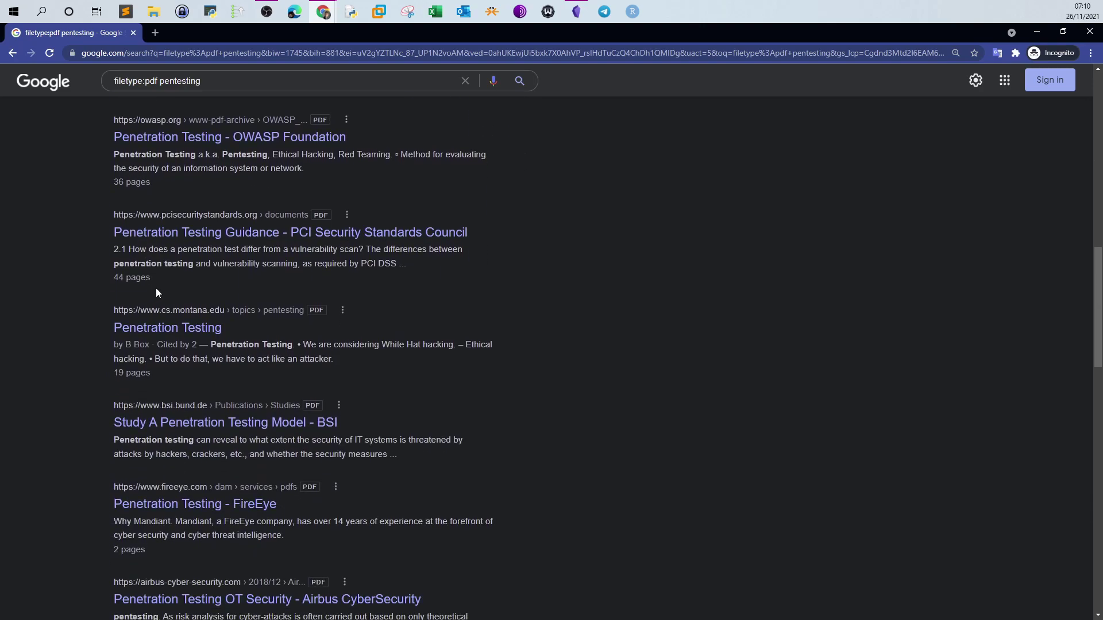
pyautogui.scroll(-3, 161, 285)
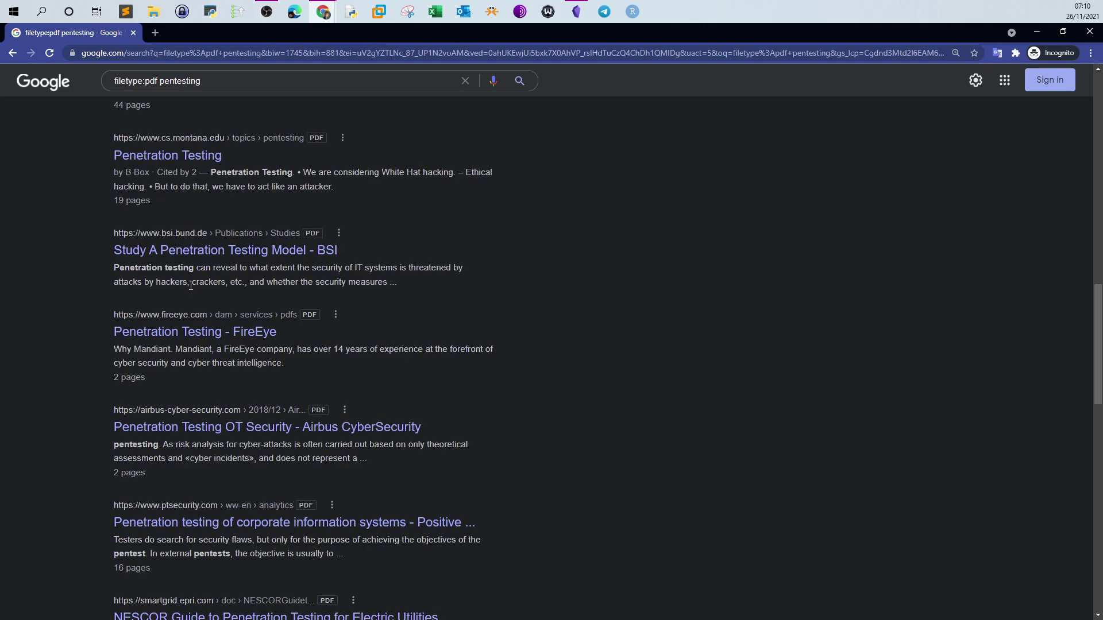
pyautogui.scroll(15, 191, 285)
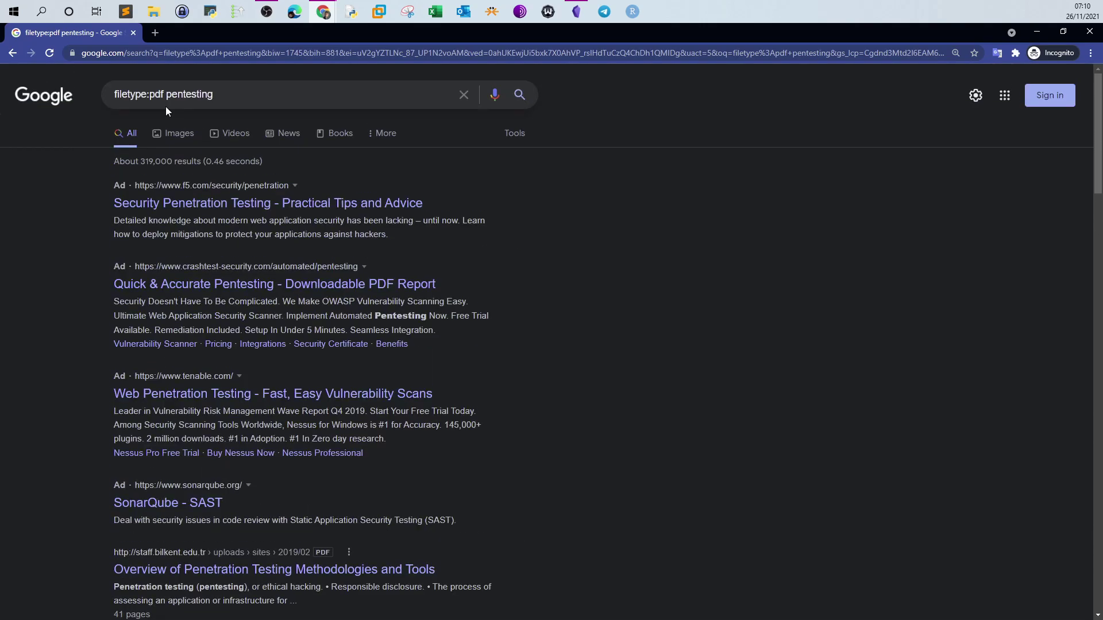
# Step: Change the Google query to filetype:php wp-config and run the search
pyautogui.moveTo(163, 95); pyautogui.dragTo(150, 96)
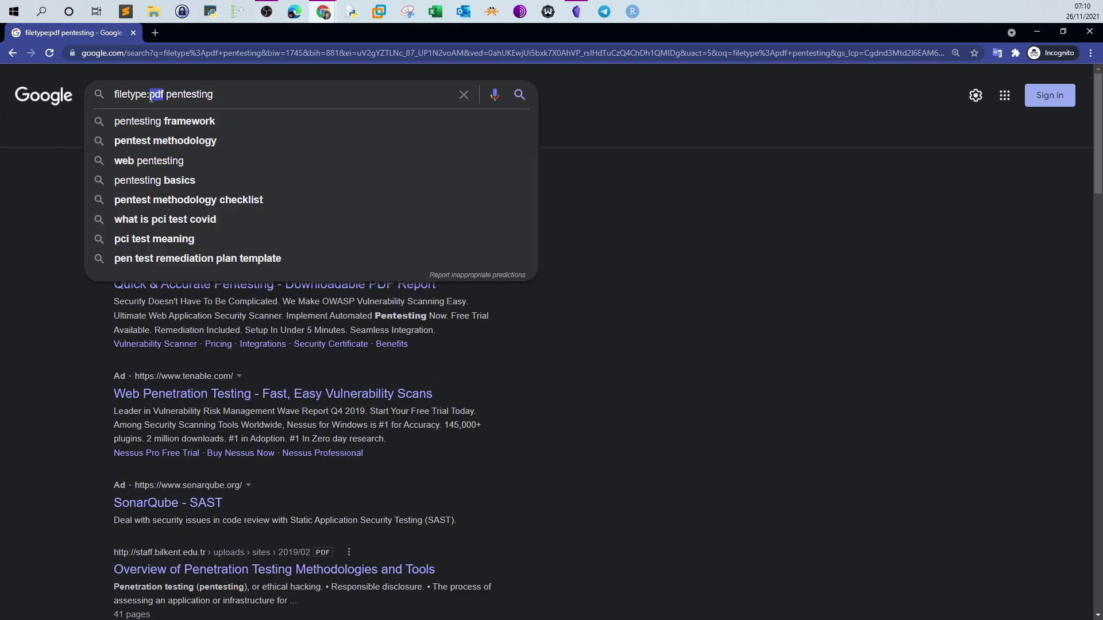
pyautogui.write('php')
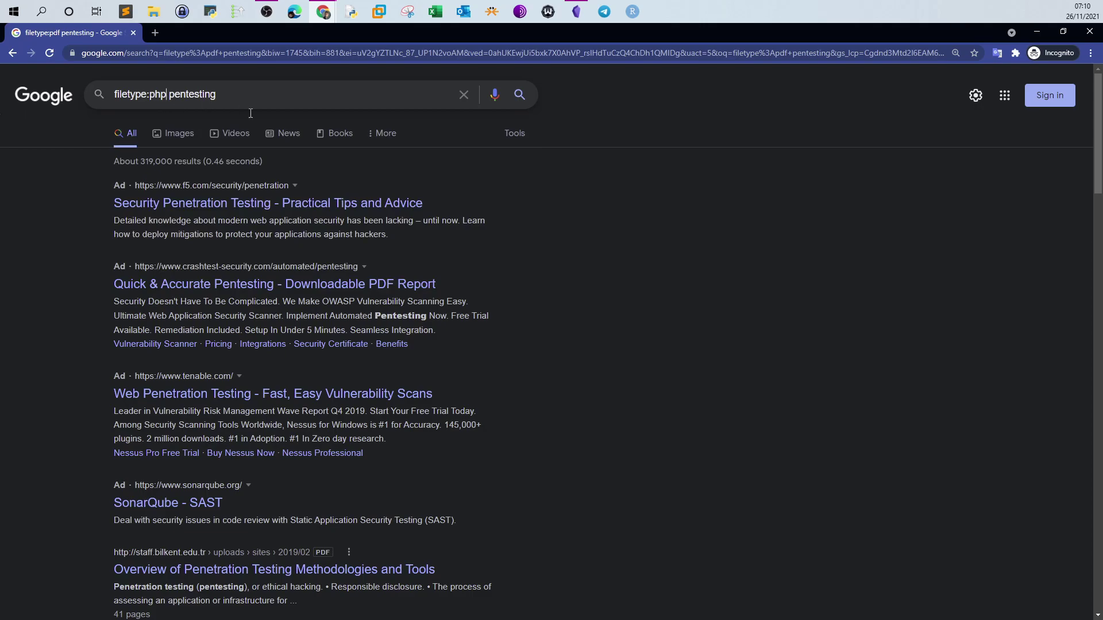
pyautogui.moveTo(257, 97); pyautogui.dragTo(171, 100)
pyautogui.write('wp-config')
pyautogui.press('Return')
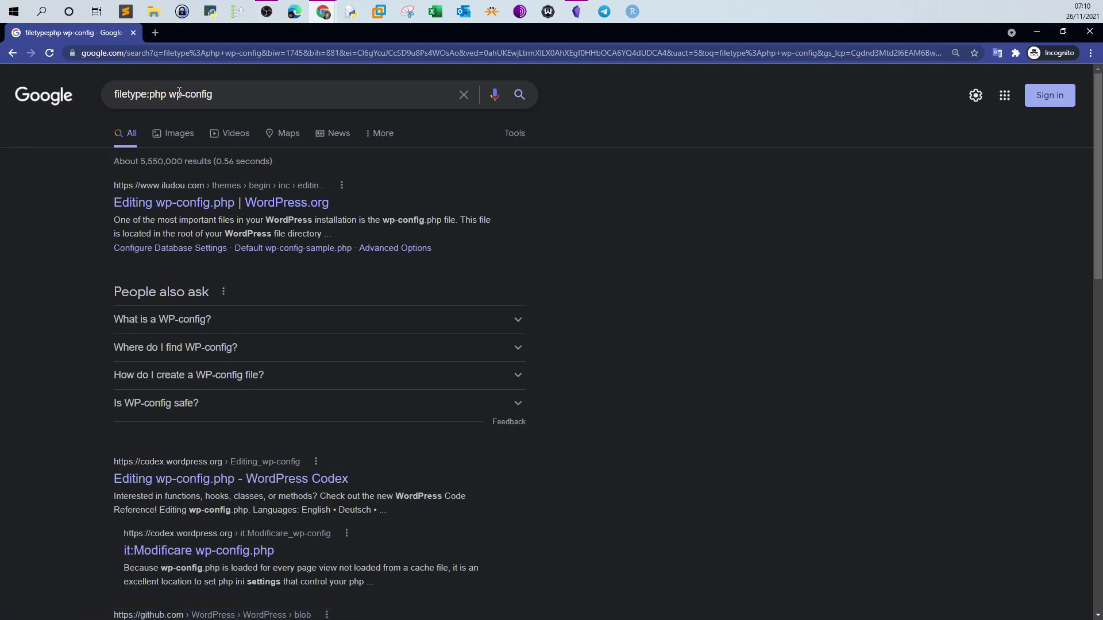
# Step: Open the Gemfury wp-admin/setup-config.php result, highlight its .php extension, and return to the start of the search results
pyautogui.scroll(-1, 265, 225)
pyautogui.scroll(-3, 265, 225)
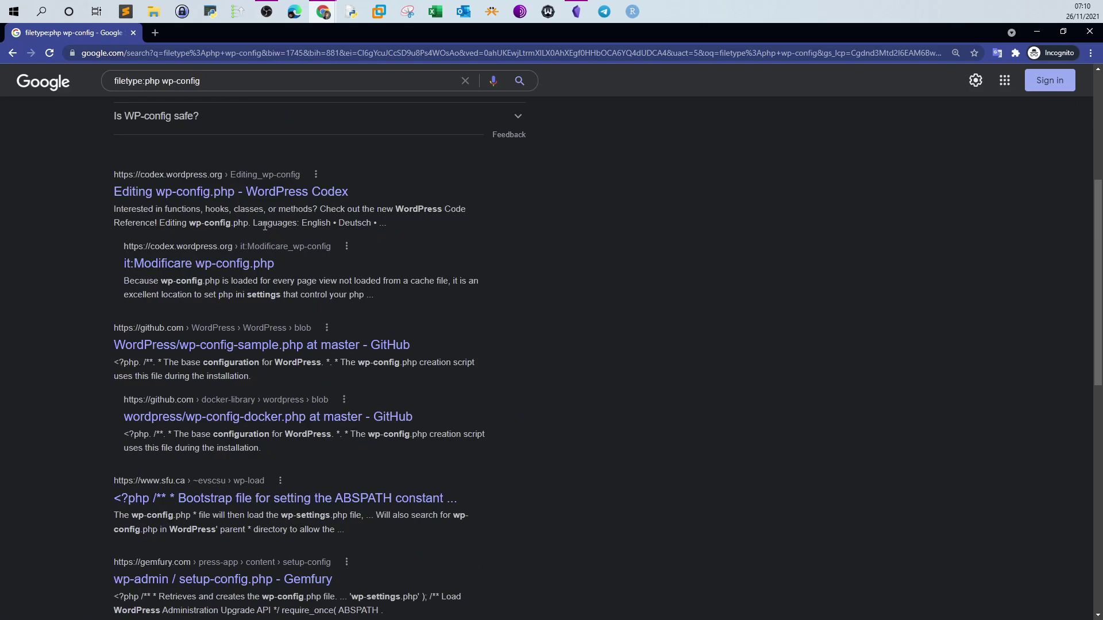
pyautogui.scroll(-3, 265, 225)
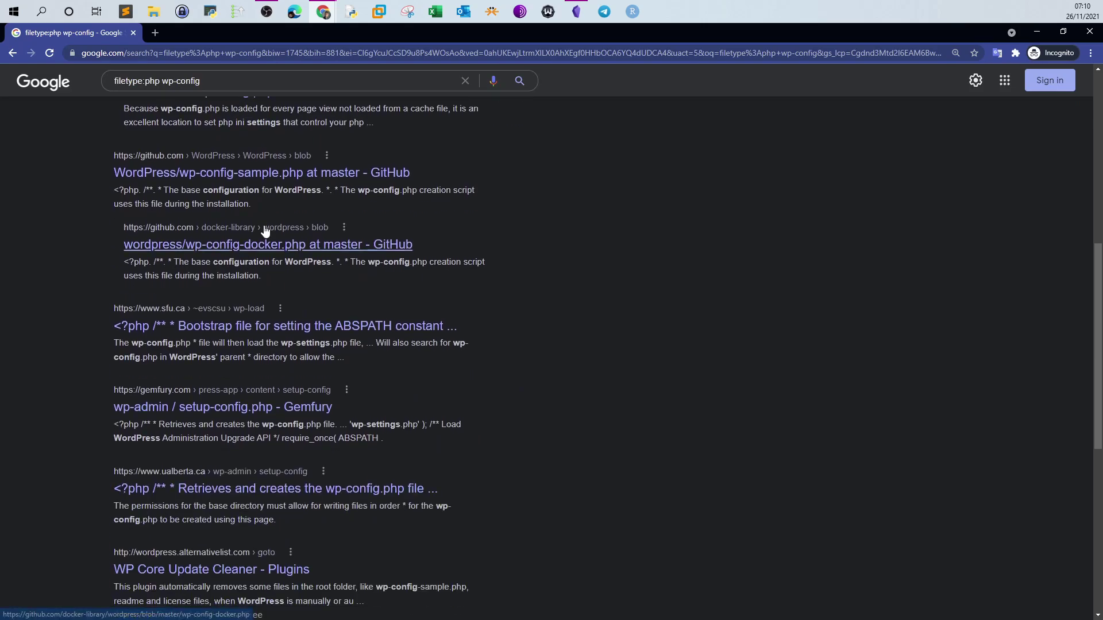
pyautogui.click(188, 409)
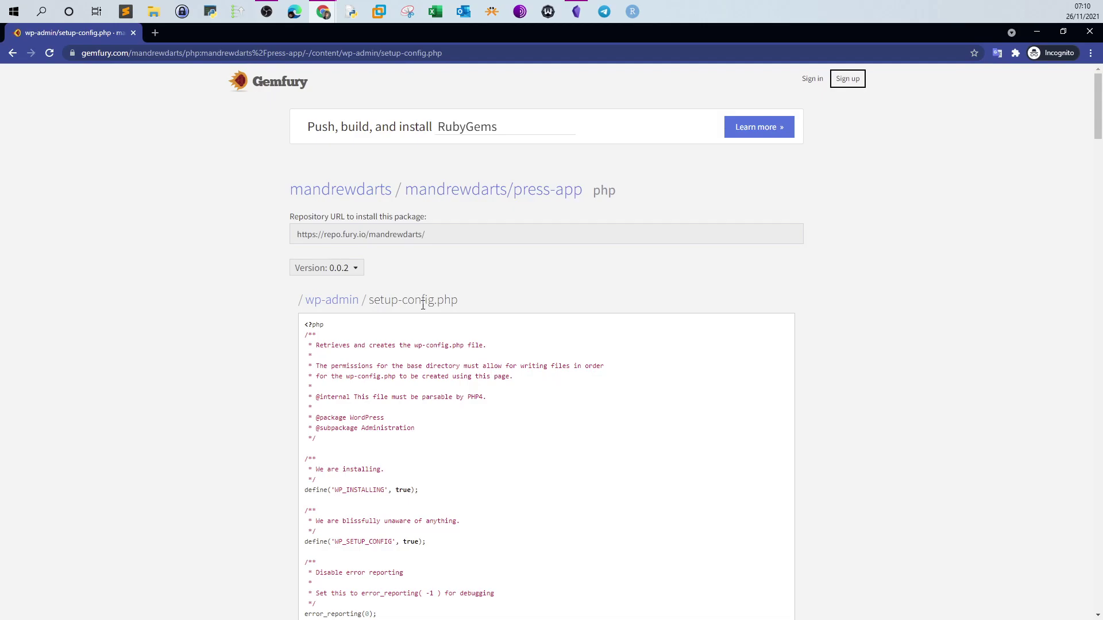
pyautogui.moveTo(458, 300); pyautogui.dragTo(434, 300)
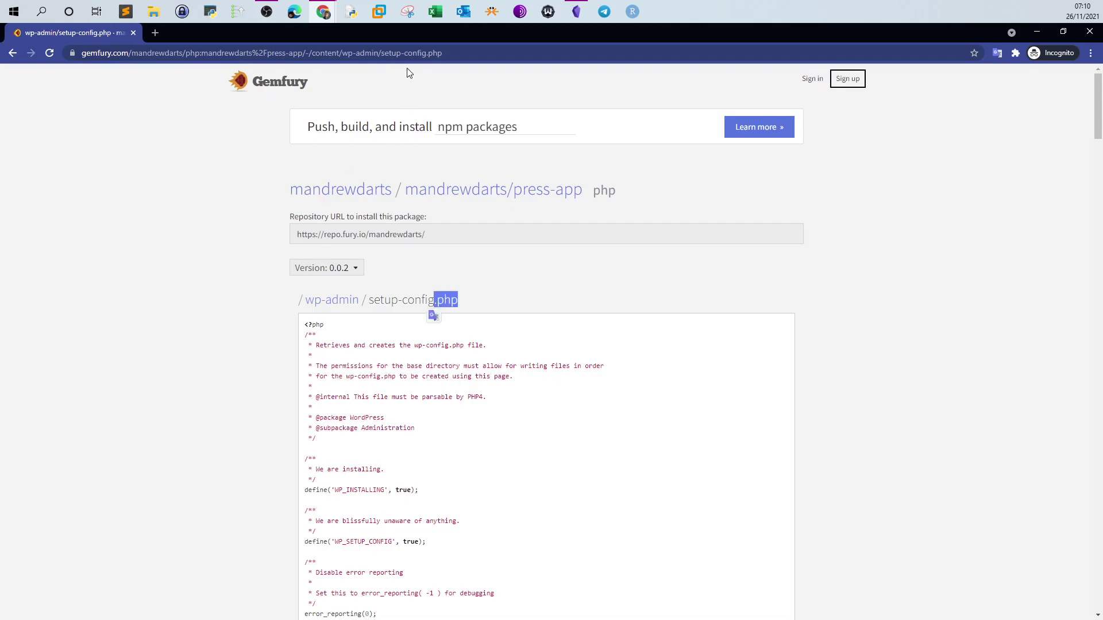
pyautogui.click(12, 53)
pyautogui.scroll(8, 288, 207)
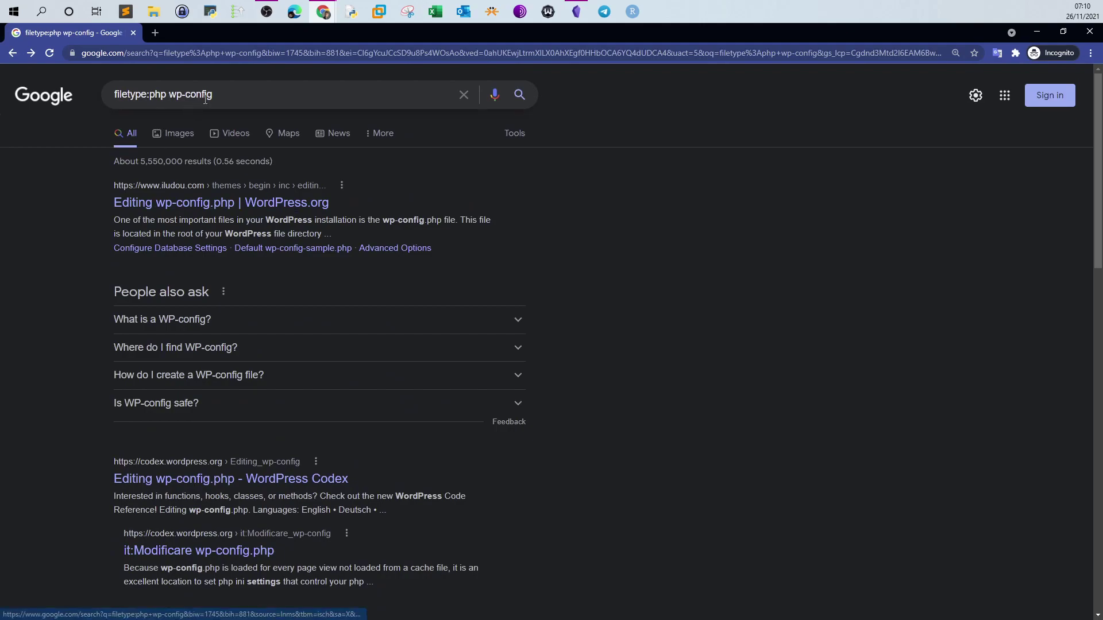
# Step: Highlight the wp-config keyword in the filetype:php query to point out the file name being searched
pyautogui.moveTo(219, 94); pyautogui.dragTo(169, 95)
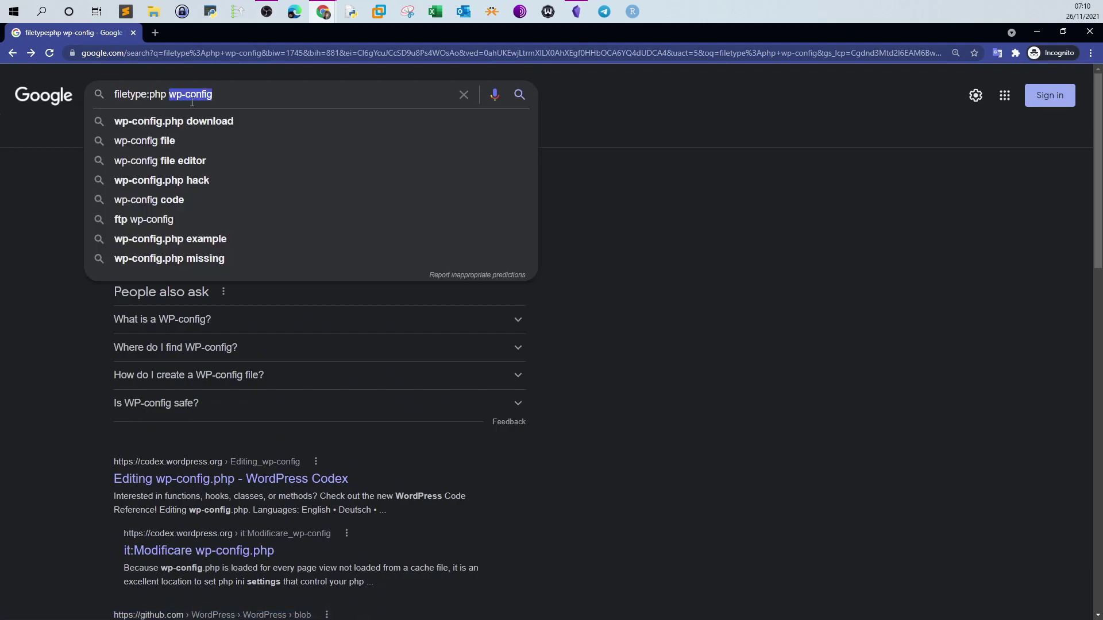
pyautogui.click(255, 97)
pyautogui.click(703, 320)
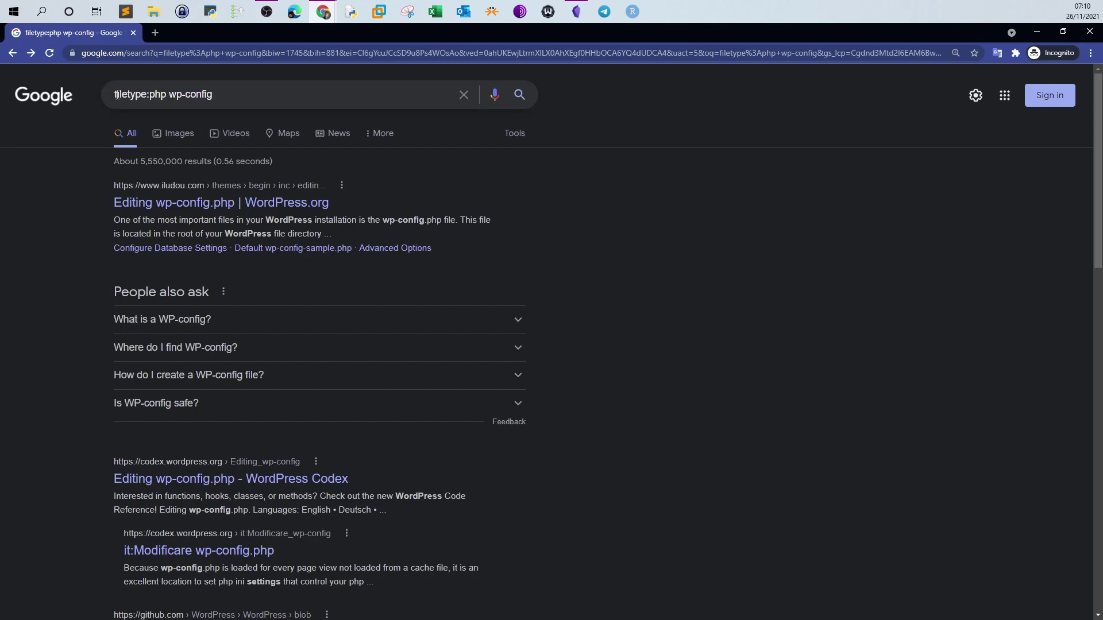
pyautogui.moveTo(166, 94); pyautogui.dragTo(224, 94)
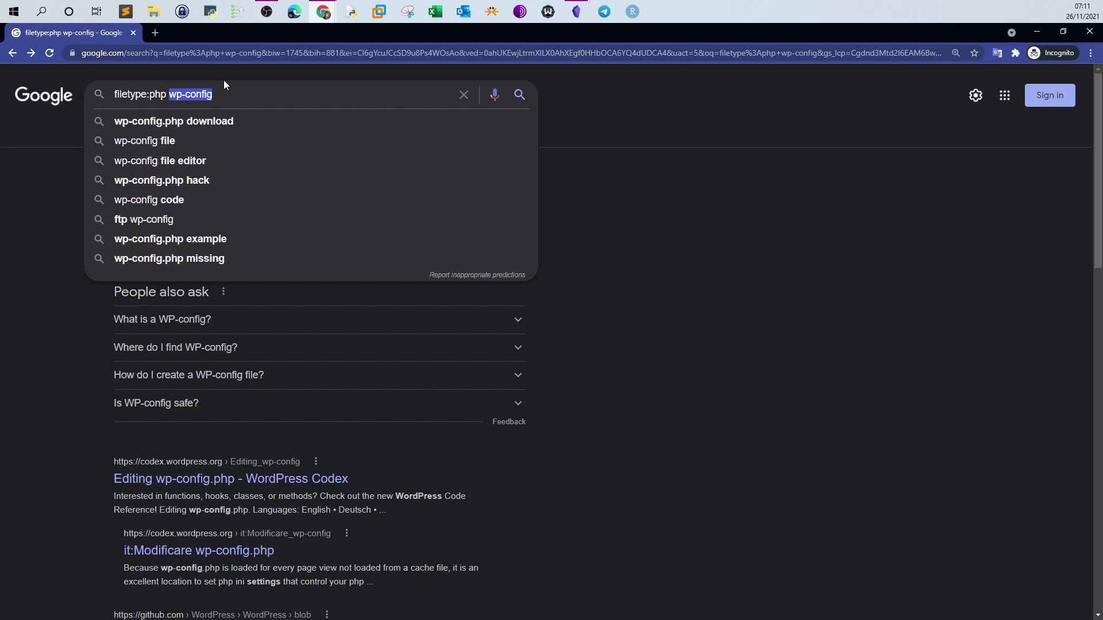
pyautogui.click(249, 100)
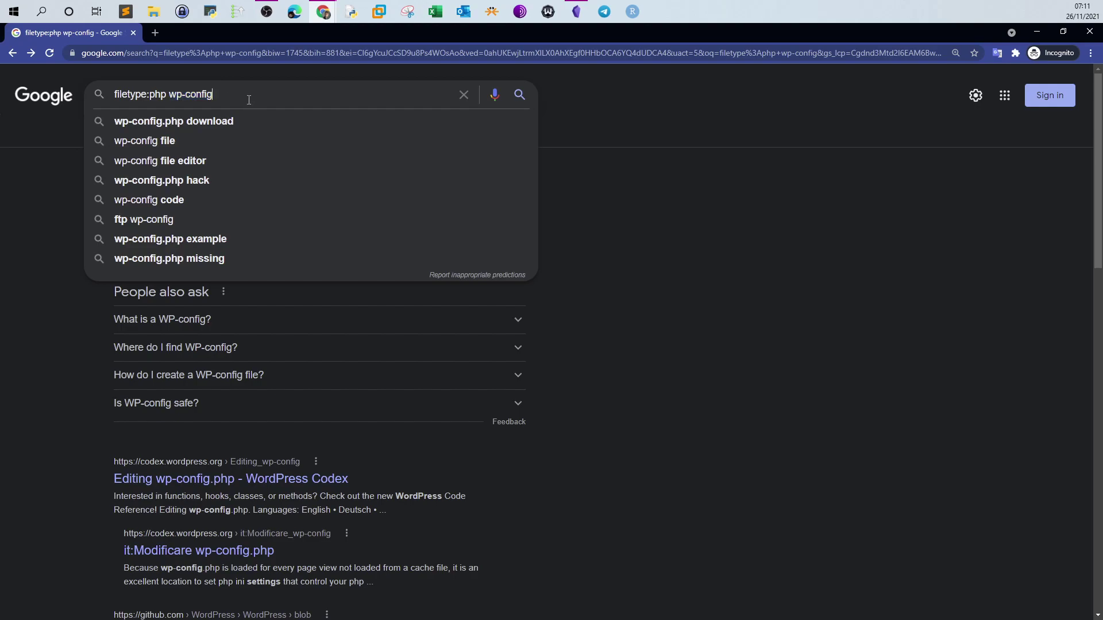
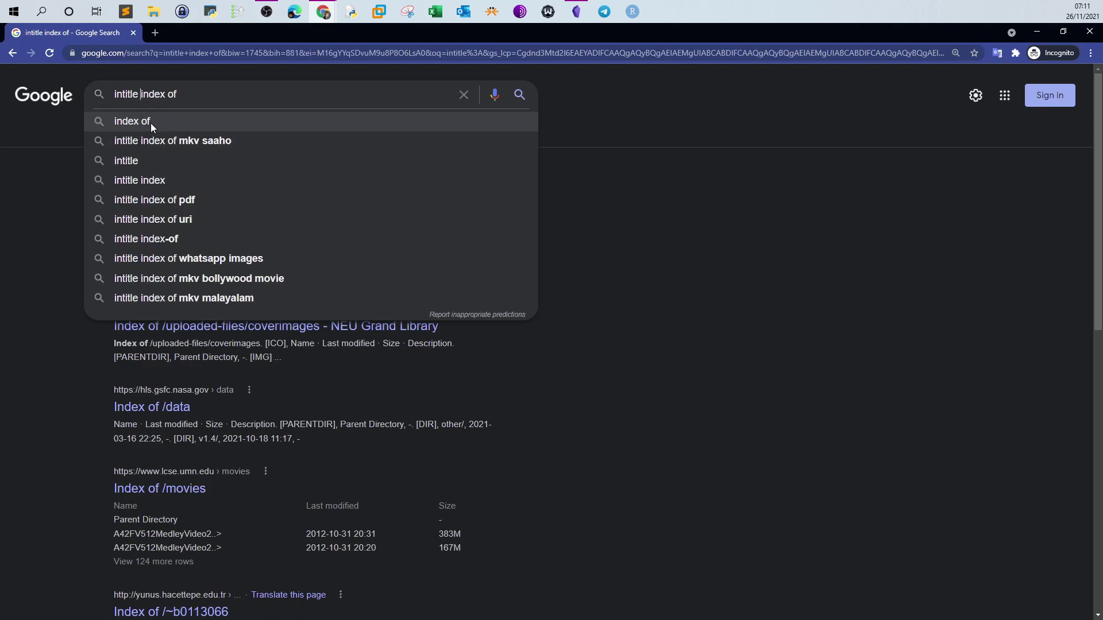
# Step: Correct the Google query to intitle:index of by adding the missing colon and run the search
pyautogui.press('BackSpace')
pyautogui.write(':')
pyautogui.press('Return')
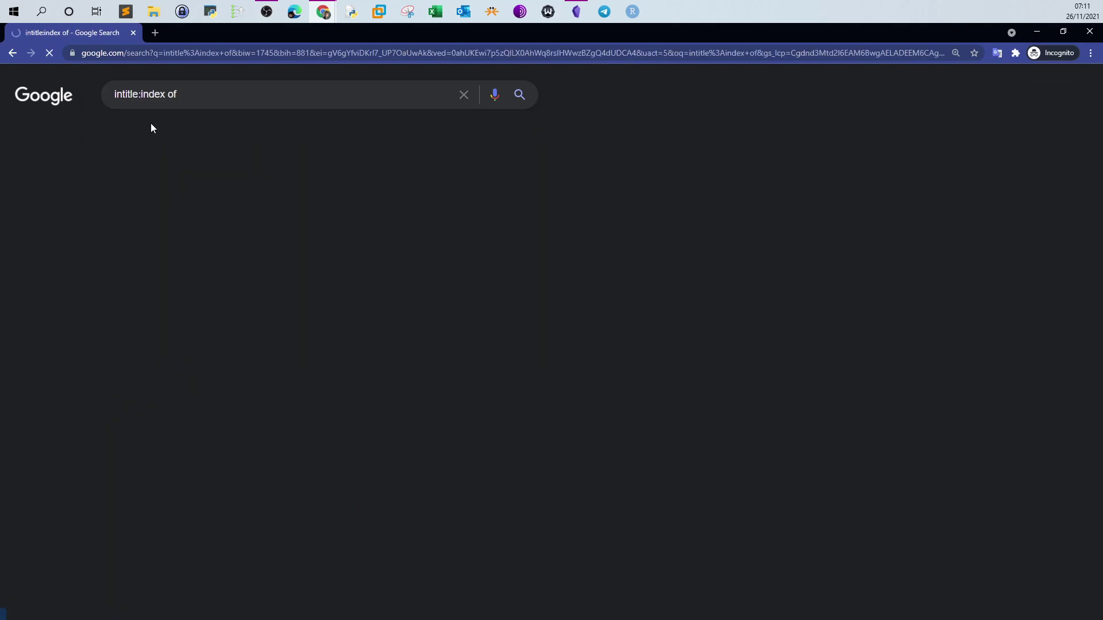
# Step: Highlight the intitle:index of query and its keyword, and compare it with the title of the first result, Index of /kitap
pyautogui.moveTo(177, 94); pyautogui.dragTo(141, 94)
pyautogui.click(553, 256)
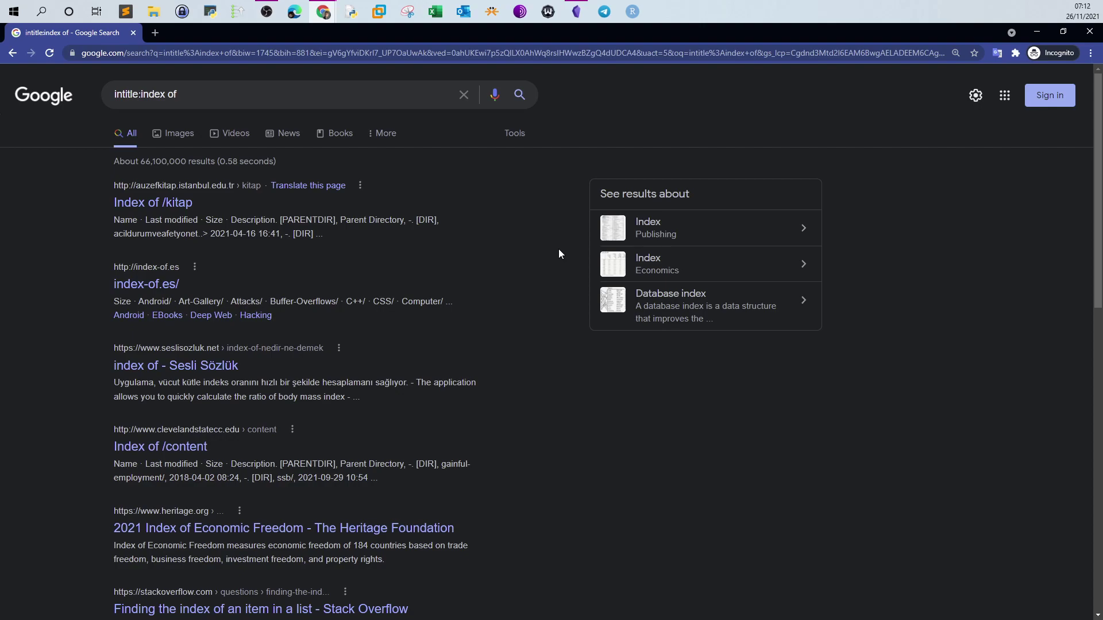
pyautogui.moveTo(178, 94); pyautogui.dragTo(110, 93)
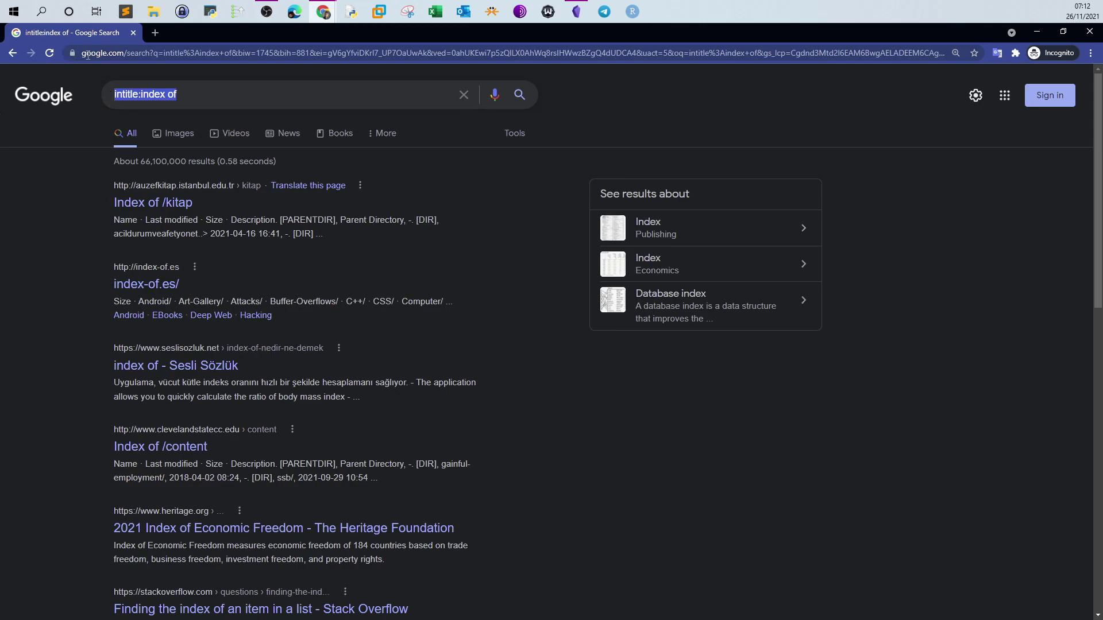
pyautogui.click(157, 98)
pyautogui.click(597, 443)
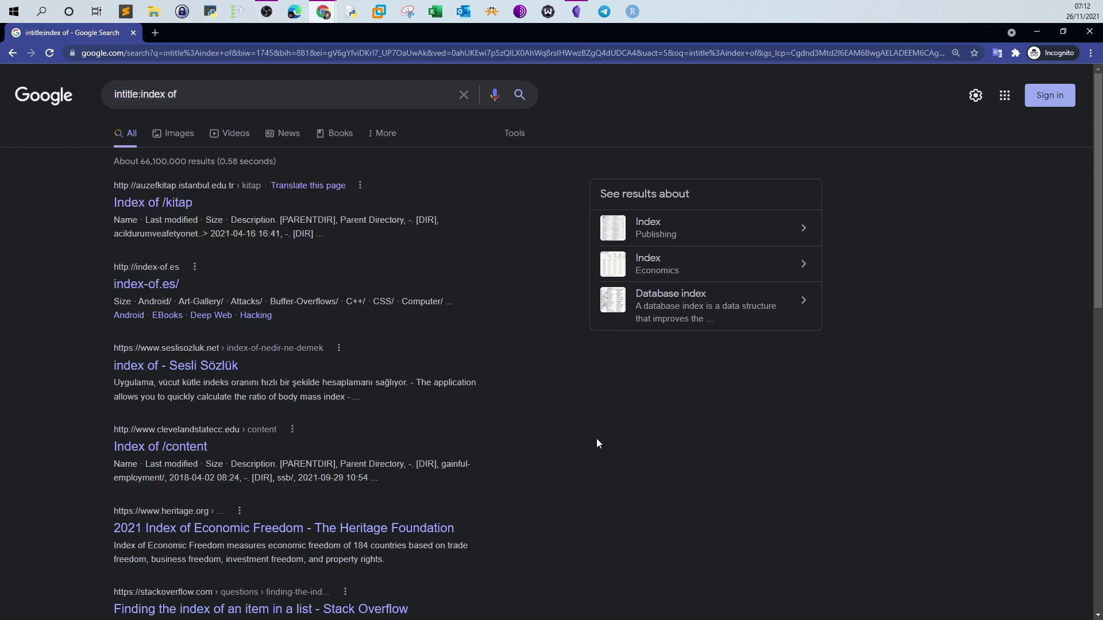
pyautogui.moveTo(177, 94); pyautogui.dragTo(143, 95)
pyautogui.moveTo(67, 208); pyautogui.dragTo(143, 205)
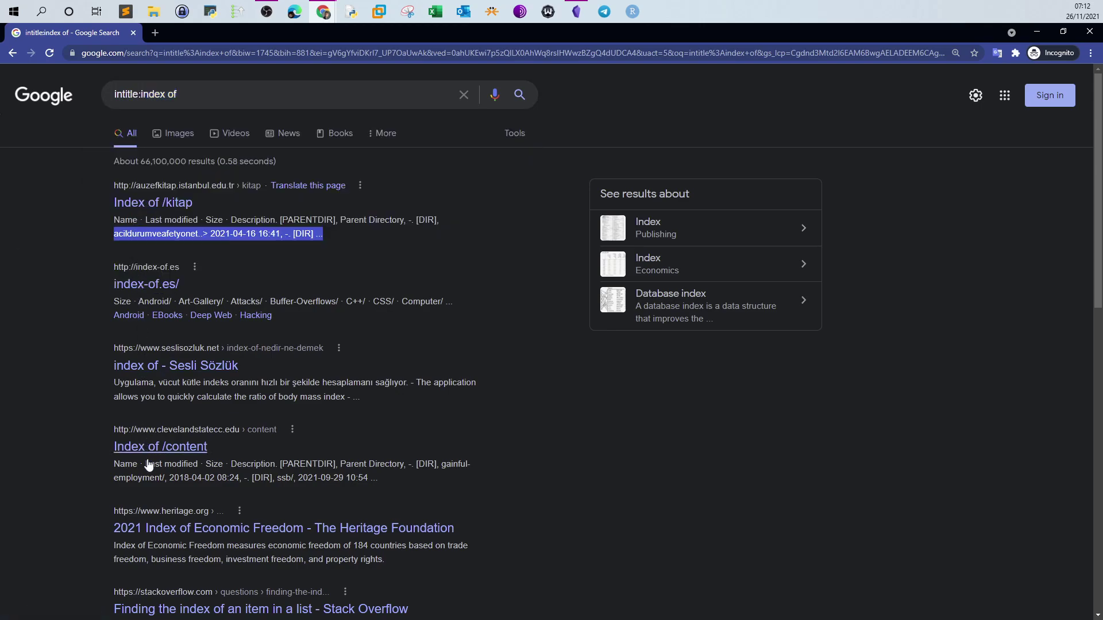
# Step: Open the clevelandstatecc.edu Index of /content result, highlight "Index of" in its heading, and return to the search results
pyautogui.click(172, 448)
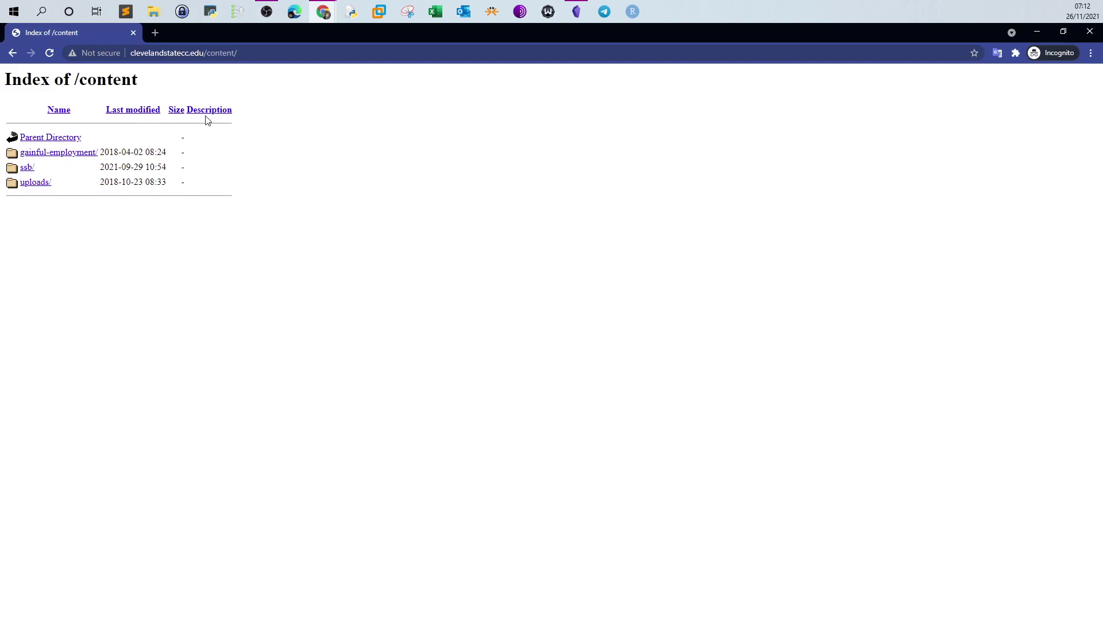
pyautogui.moveTo(70, 79); pyautogui.dragTo(5, 80)
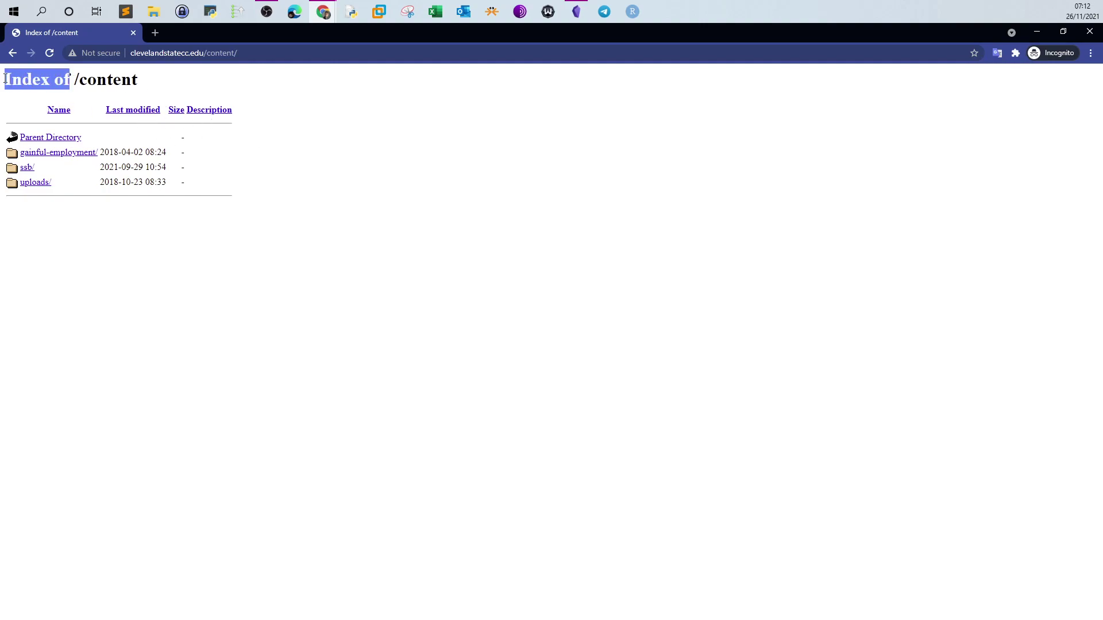
pyautogui.click(322, 171)
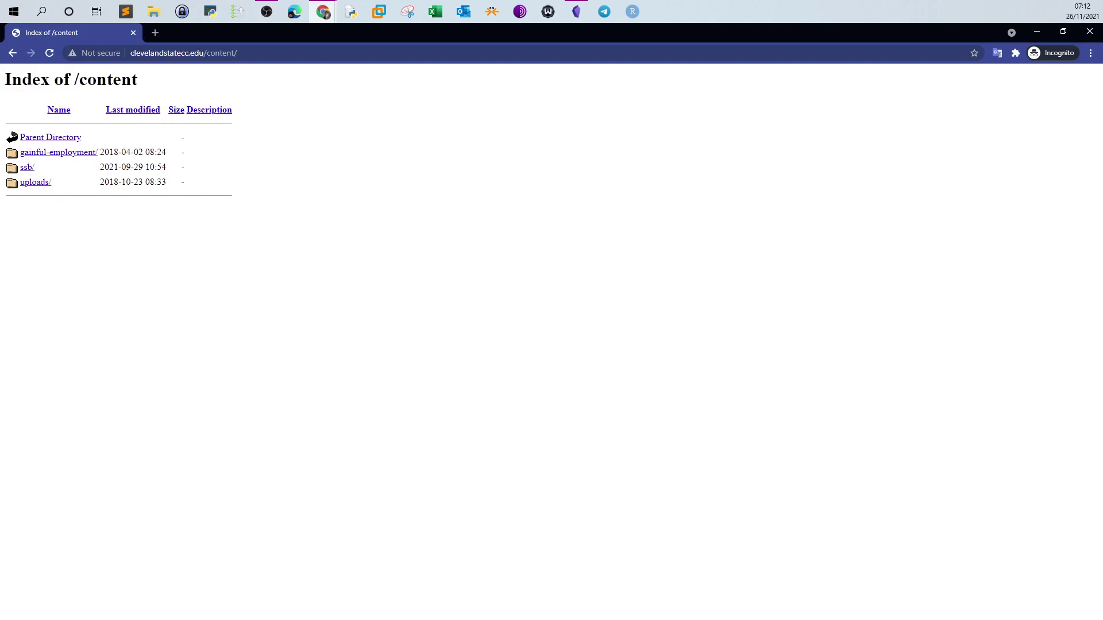
pyautogui.click(12, 53)
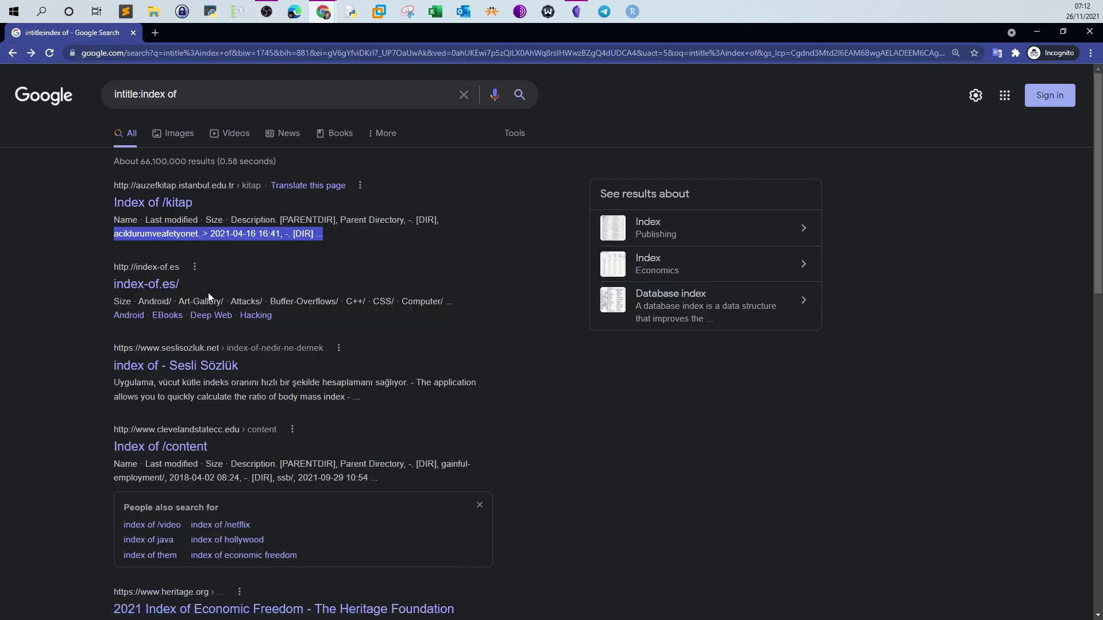
# Step: Look through the remaining intitle:index of results and return to the query at the start of the page
pyautogui.scroll(-4, 341, 347)
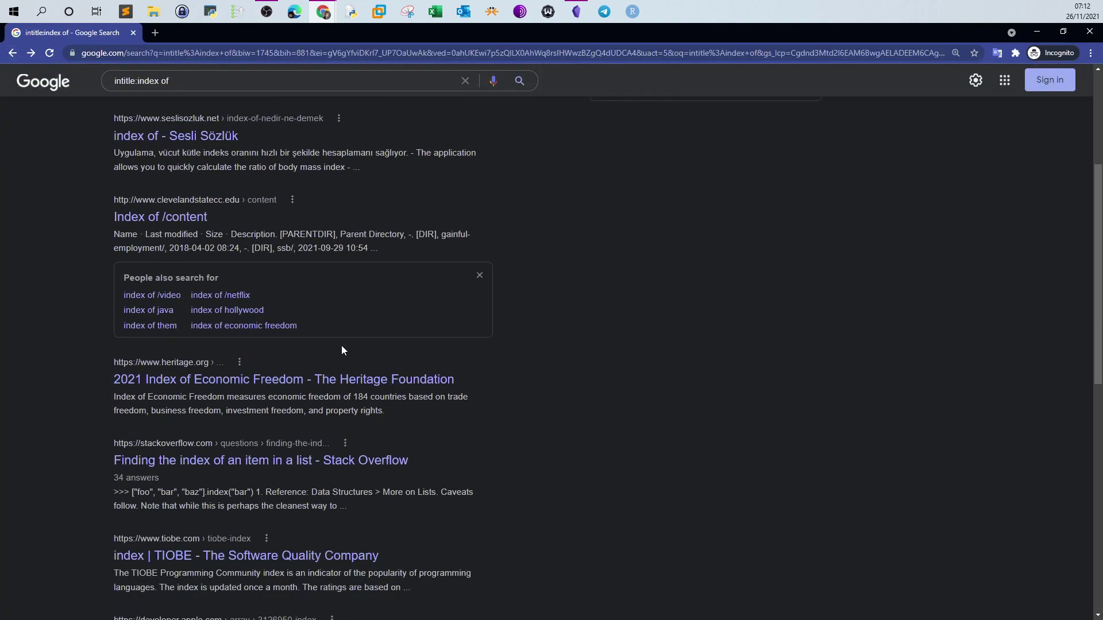
pyautogui.scroll(-3, 341, 347)
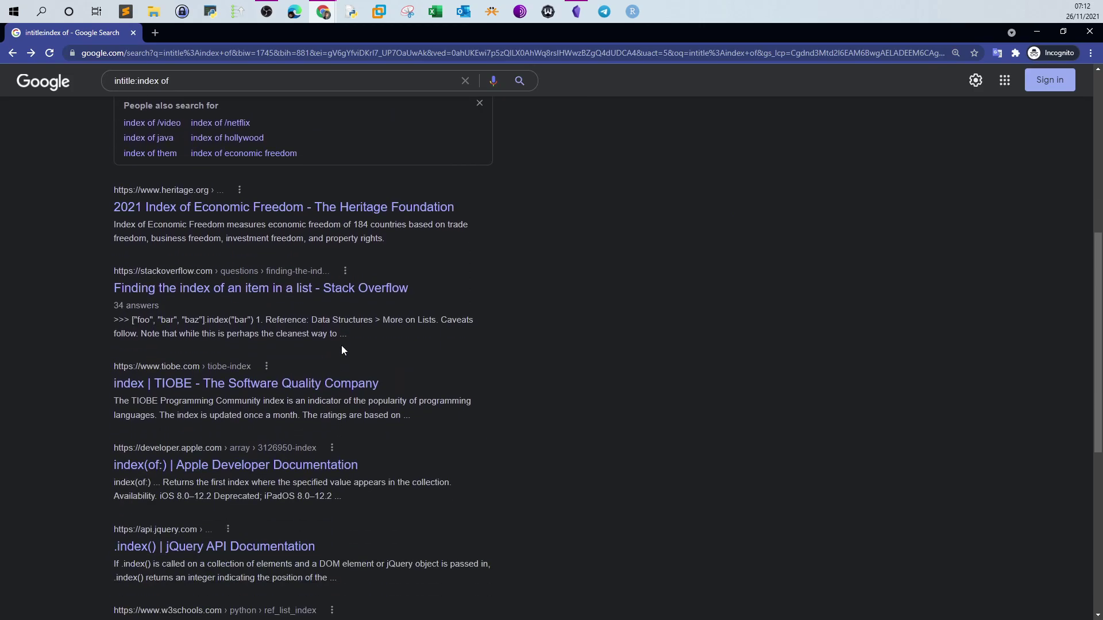
pyautogui.scroll(7, 345, 353)
pyautogui.click(257, 104)
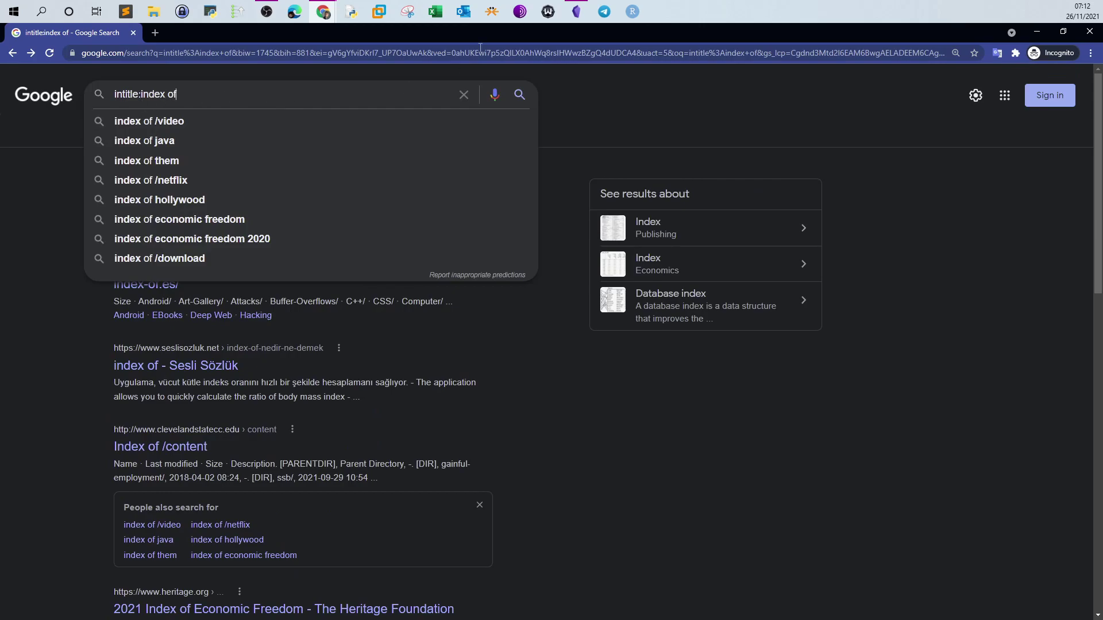
# Step: Switch to the Google Dorks note in Obsidian and copy the intitle:index.of "parent directory" dork from the directory listing section
pyautogui.click(574, 86)
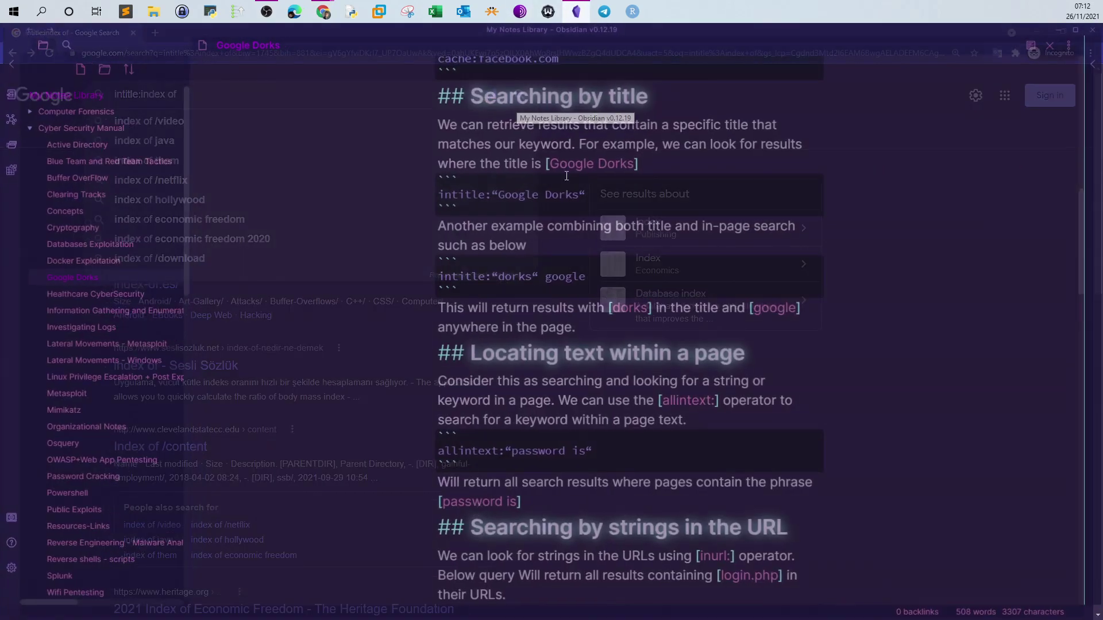
pyautogui.scroll(-4, 552, 322)
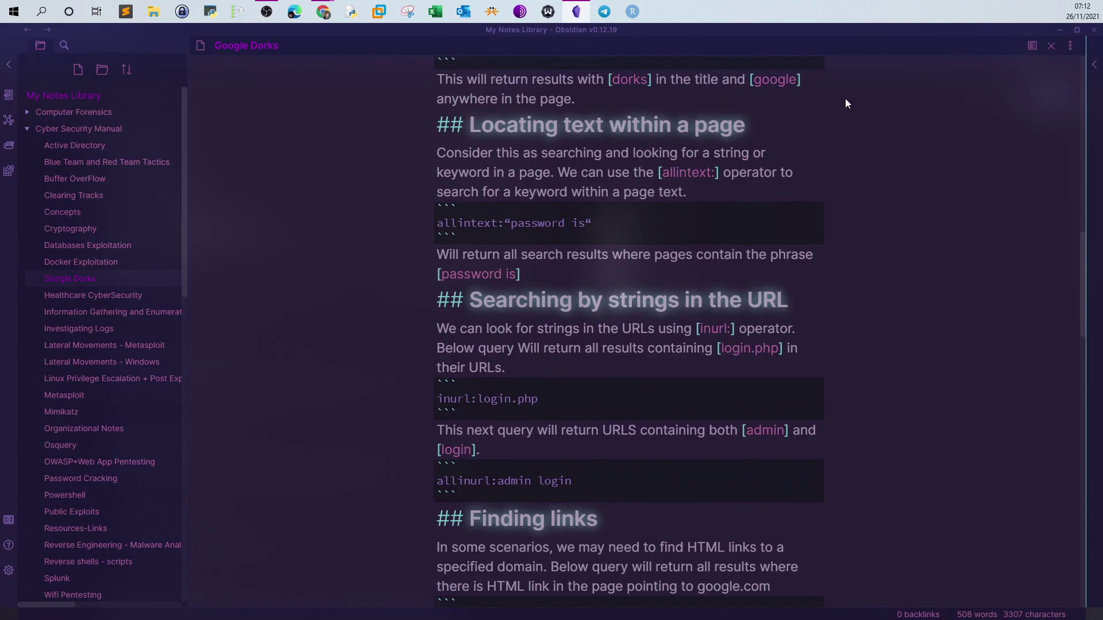
pyautogui.scroll(-2, 534, 301)
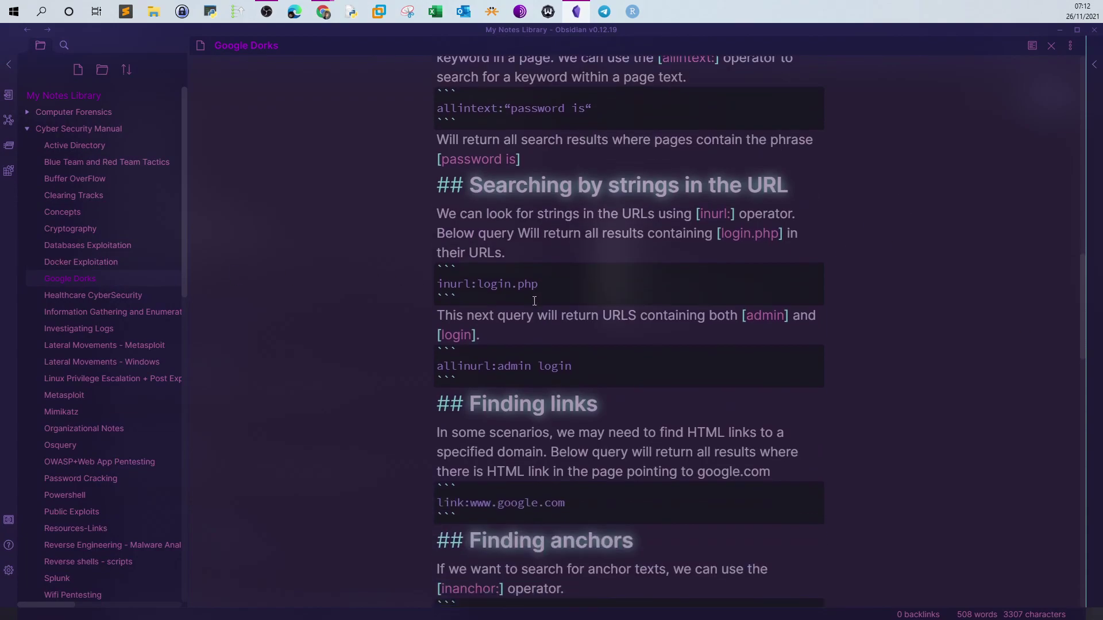
pyautogui.scroll(-3, 534, 301)
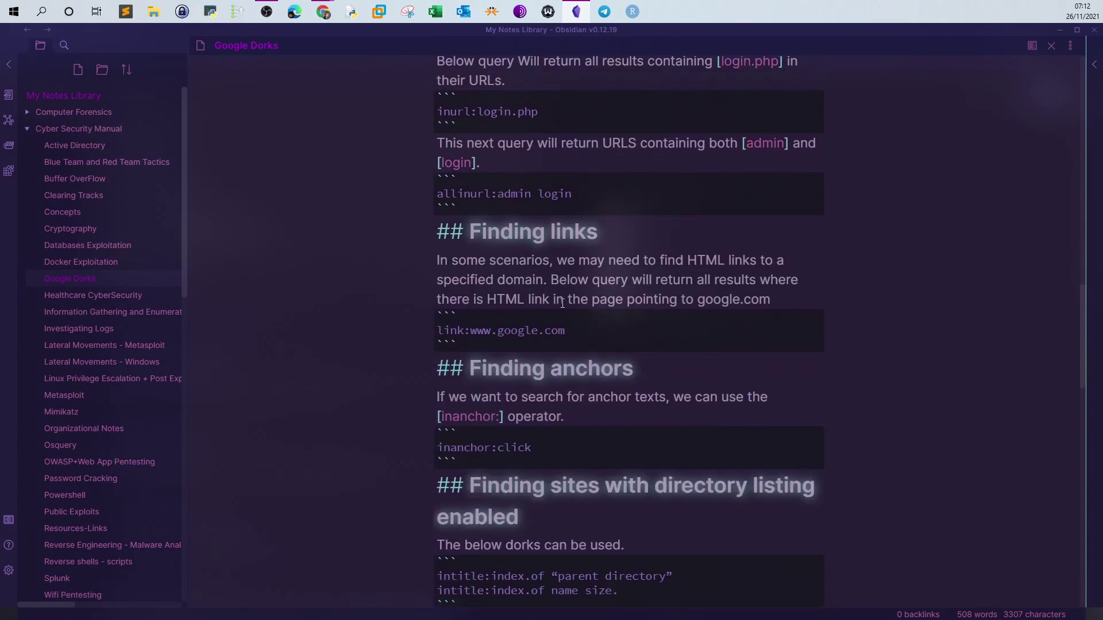
pyautogui.scroll(-4, 562, 302)
pyautogui.scroll(-2, 563, 302)
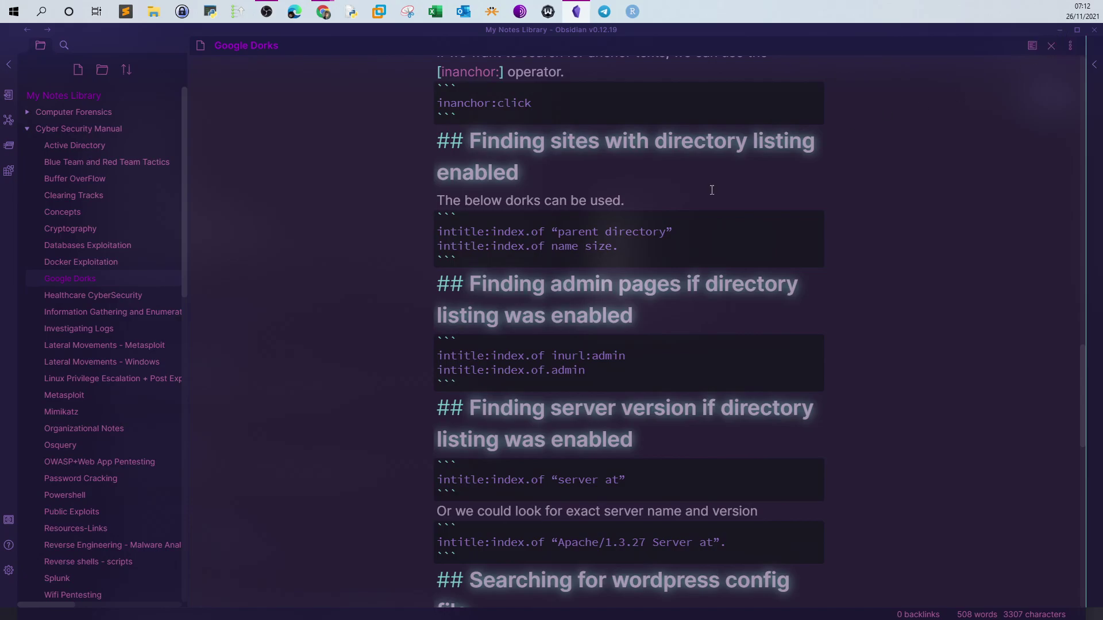
pyautogui.moveTo(674, 230); pyautogui.dragTo(438, 228)
pyautogui.hotkey('ctrl', 'c')
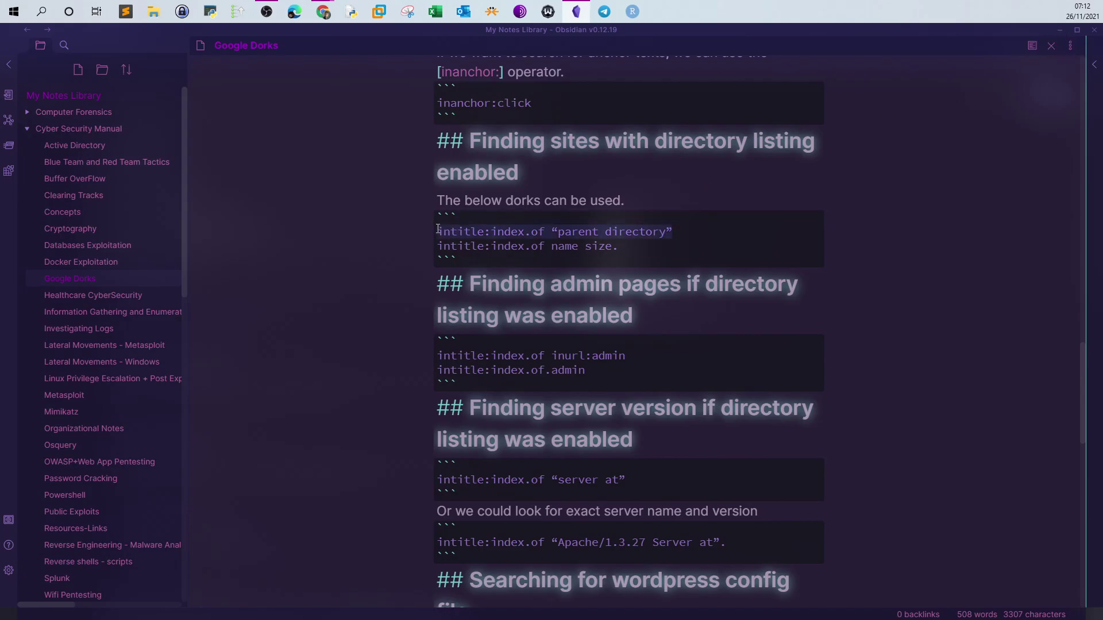
# Step: Return to Google in Chrome and replace the query with the copied intitle:index.of "parent directory" dork
pyautogui.click(1059, 29)
pyautogui.click(221, 94)
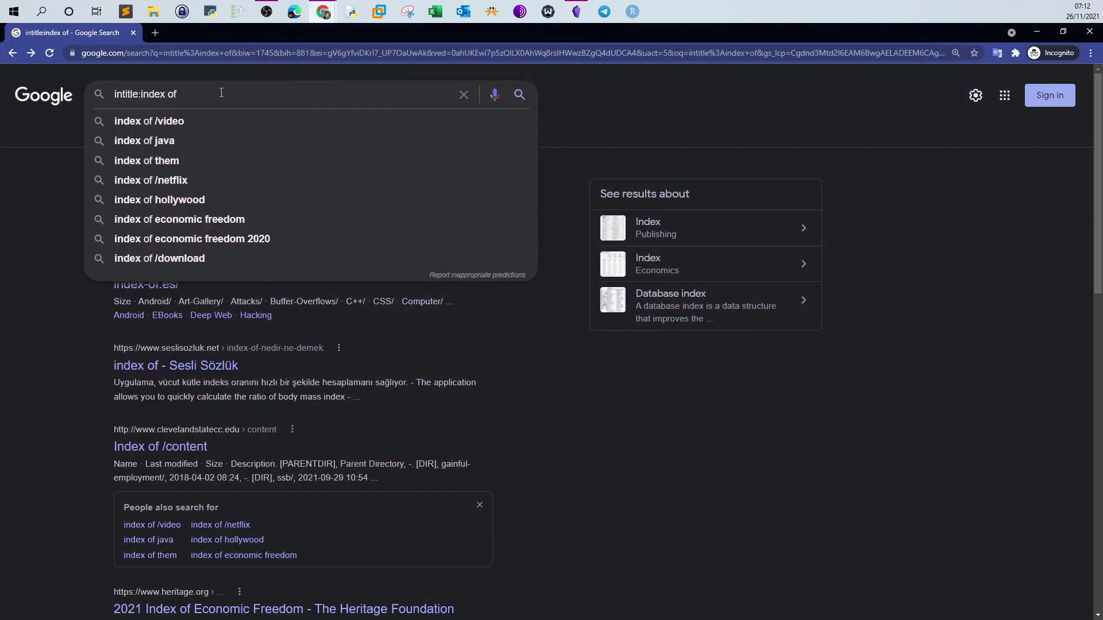
pyautogui.hotkey('ctrl', 'a')
pyautogui.hotkey('ctrl', 'v')
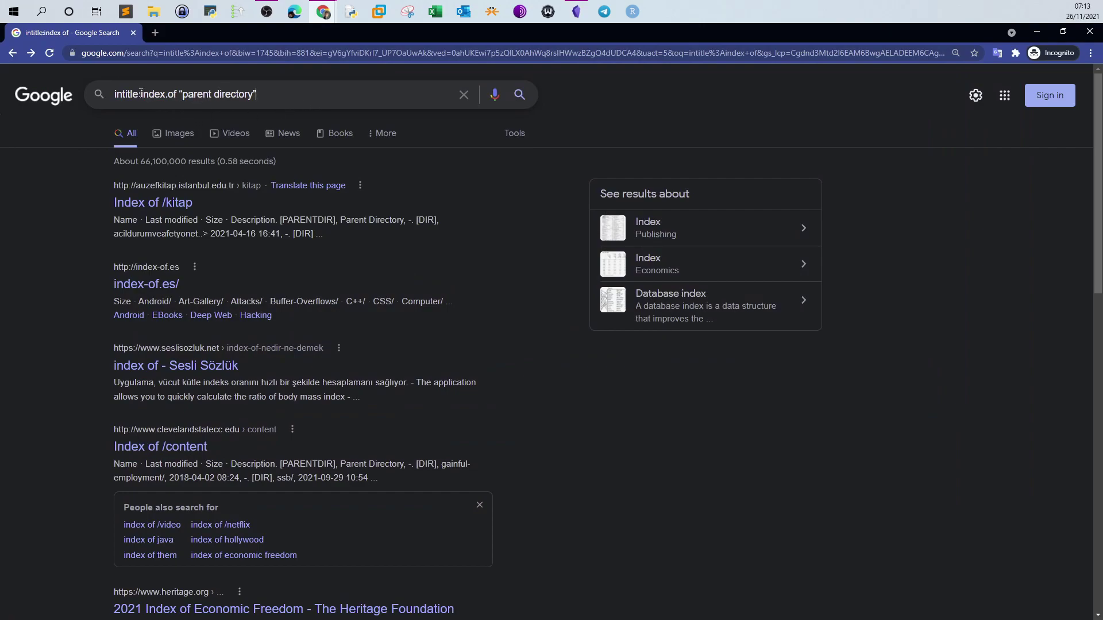
# Step: Highlight the title keyword index.of and the quoted phrase "parent directory" in the query to explain its parts
pyautogui.moveTo(141, 94)
pyautogui.mouseDown()
pyautogui.moveTo(113, 95)
pyautogui.moveTo(175, 96)
pyautogui.moveTo(143, 97)
pyautogui.mouseUp()
pyautogui.click(273, 92)
pyautogui.moveTo(180, 95); pyautogui.dragTo(273, 93)
pyautogui.click(206, 99)
pyautogui.moveTo(175, 95); pyautogui.dragTo(149, 97)
pyautogui.moveTo(286, 99); pyautogui.dragTo(105, 92)
pyautogui.click(153, 94)
pyautogui.moveTo(177, 95); pyautogui.dragTo(258, 89)
pyautogui.click(314, 106)
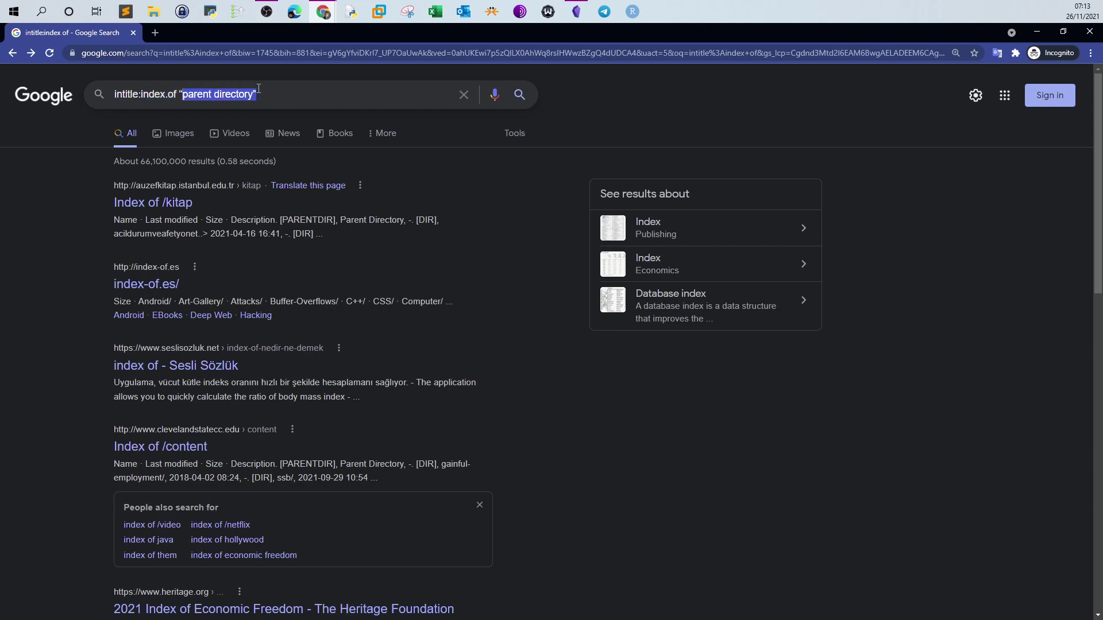
# Step: Run the "parent directory" search, open the IEEE 802 Index of /1/files/public result, and look through its directory listing
pyautogui.click(285, 93)
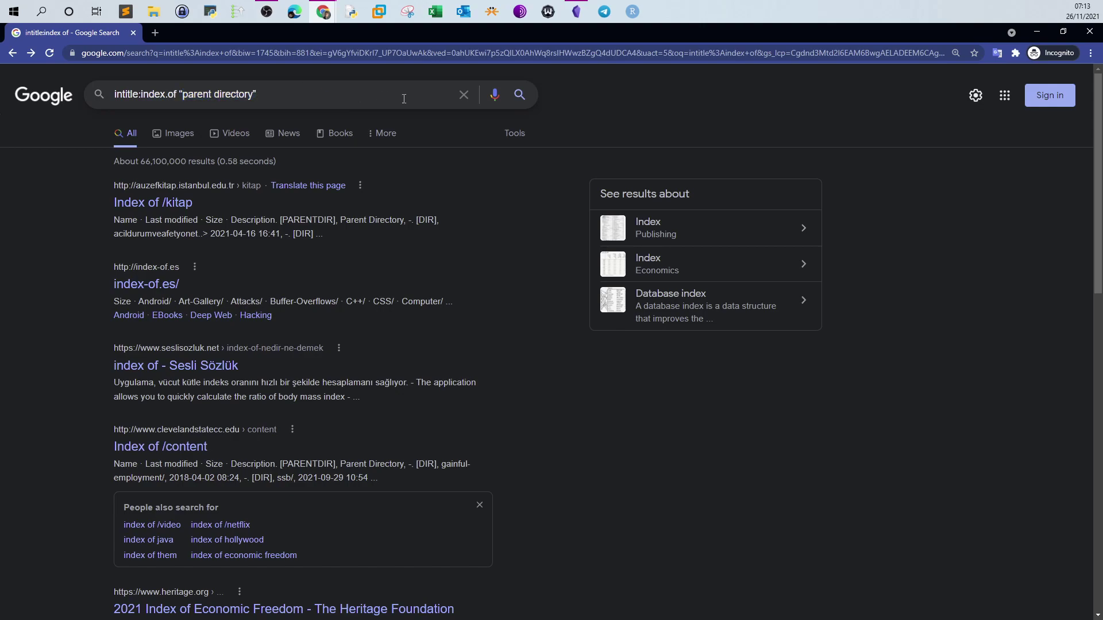
pyautogui.click(519, 94)
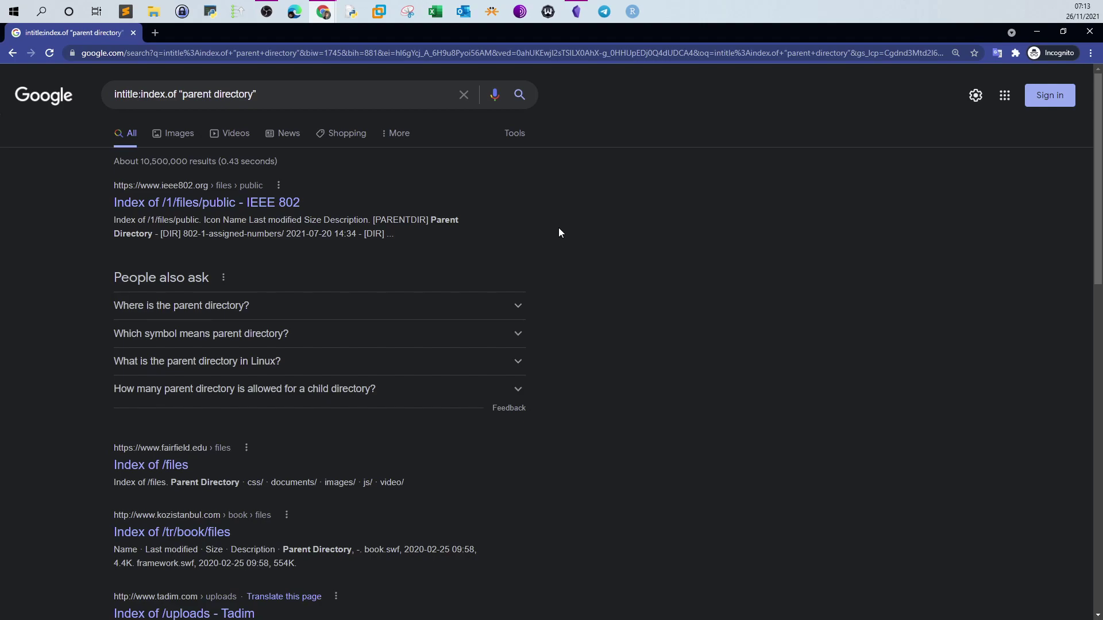
pyautogui.click(268, 204)
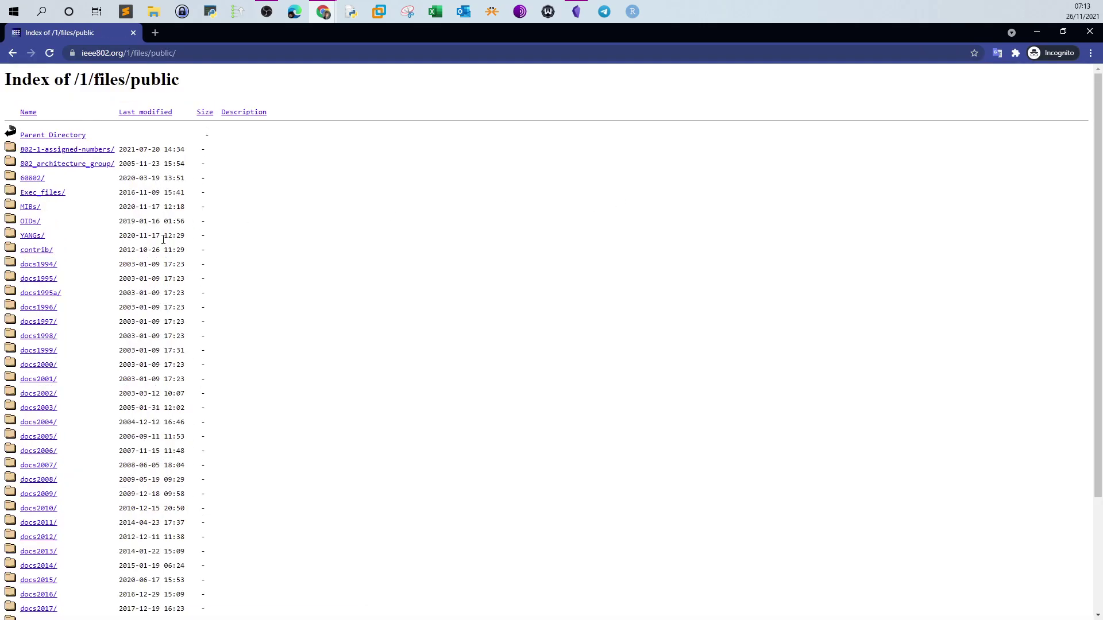
pyautogui.scroll(-3, 163, 240)
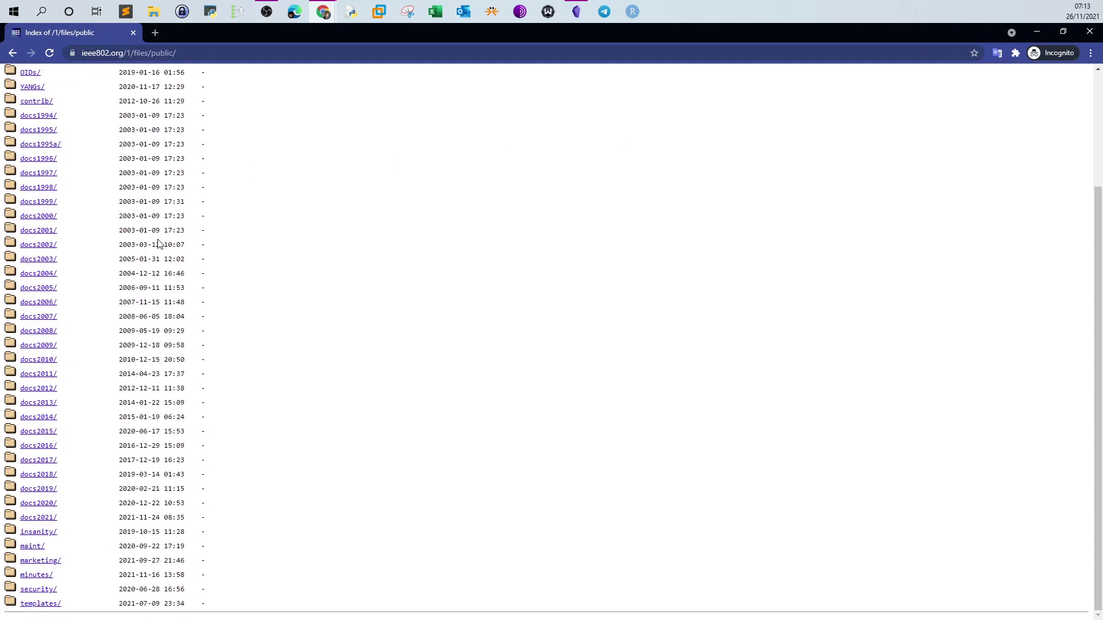
pyautogui.scroll(3, 158, 243)
# Step: Open the docs1997 folder in the IEEE 802 listing, view its files, and return to the search results
pyautogui.click(32, 321)
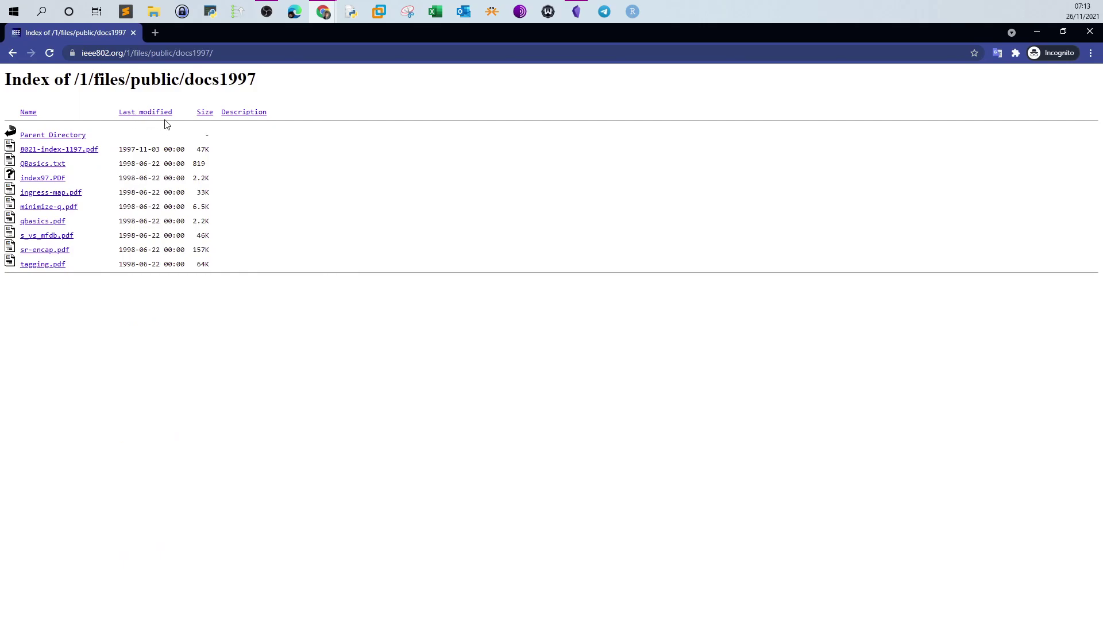
pyautogui.click(8, 52)
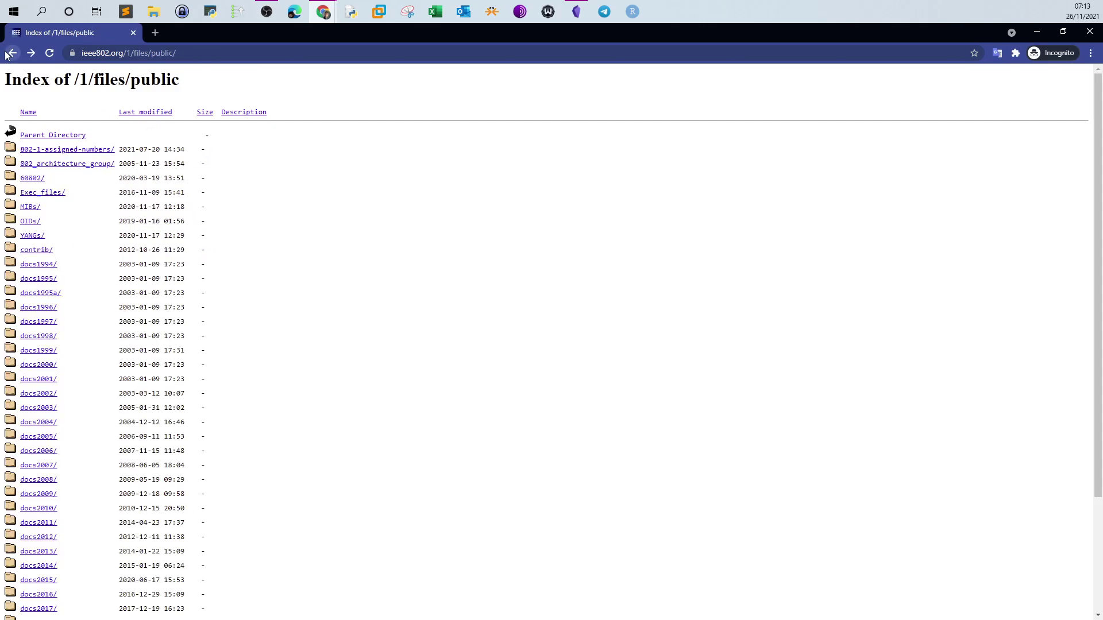
pyautogui.click(8, 53)
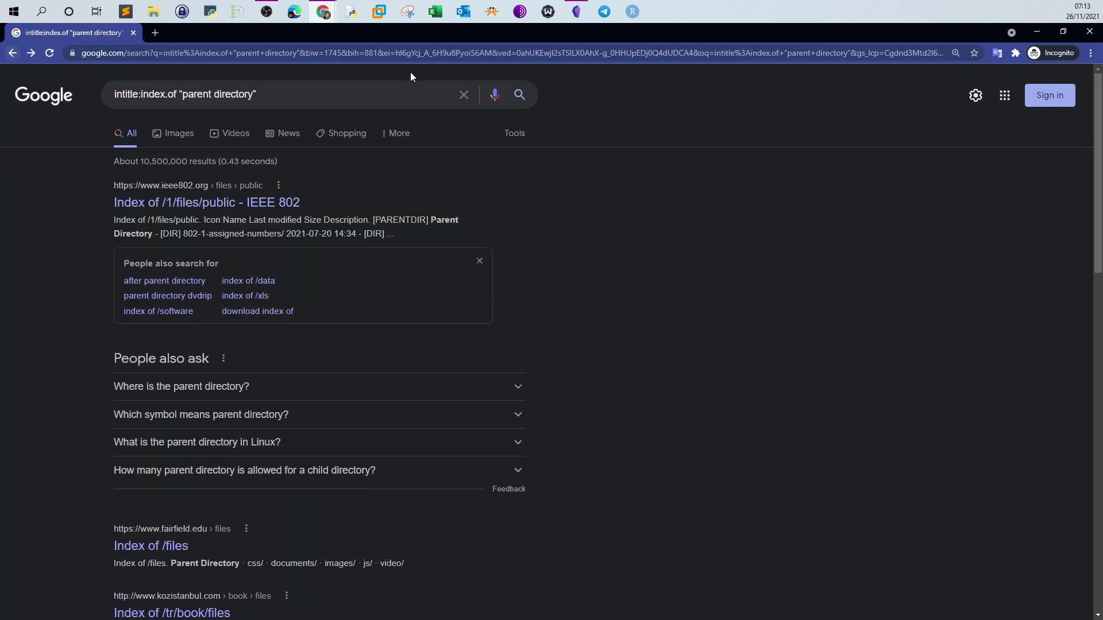
# Step: Switch to the Google Dorks note in Obsidian and copy the intitle:index.of.admin dork from the admin pages section
pyautogui.click(576, 12)
pyautogui.moveTo(607, 374); pyautogui.dragTo(426, 367)
pyautogui.rightClick(481, 371)
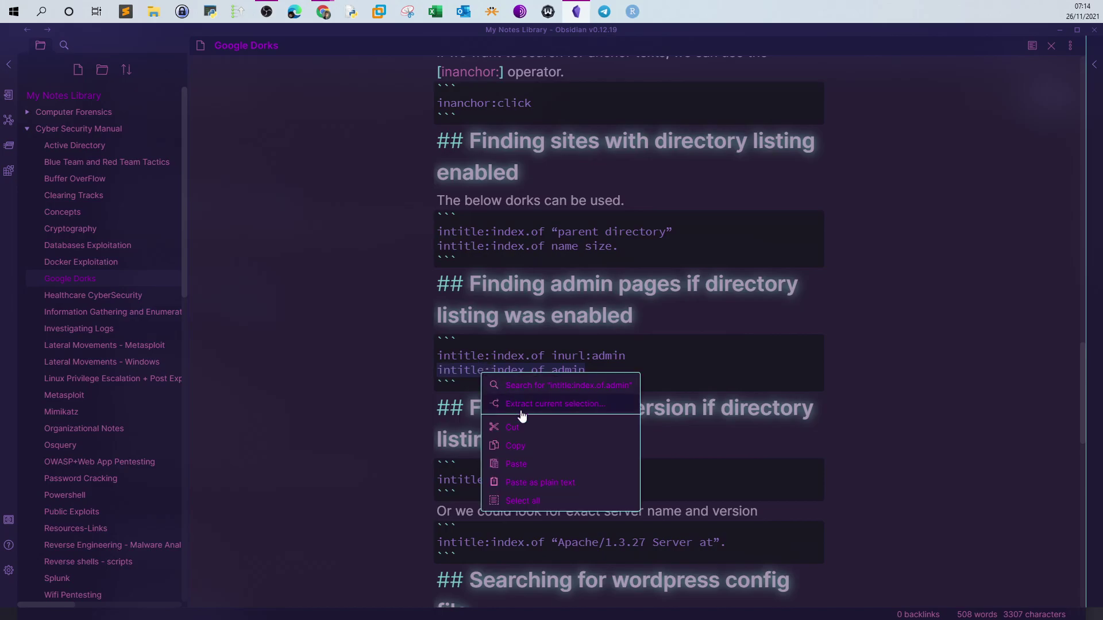
pyautogui.click(532, 450)
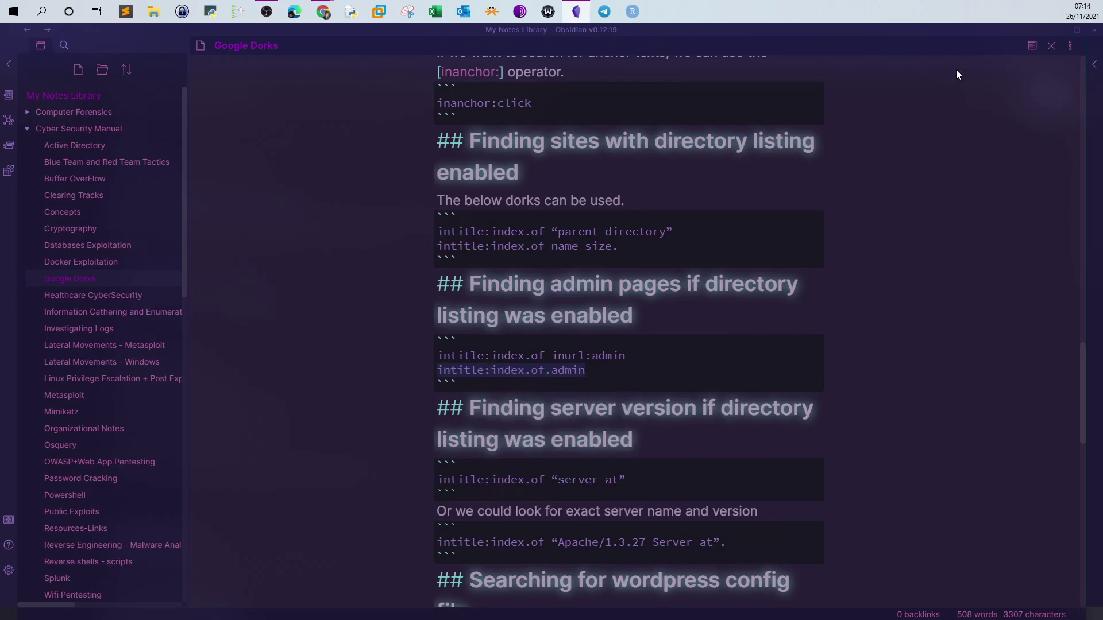
# Step: Return to Google in Chrome, replace the query with intitle:index.of.admin, and run the search
pyautogui.click(1067, 27)
pyautogui.hotkey('ctrl', 'a')
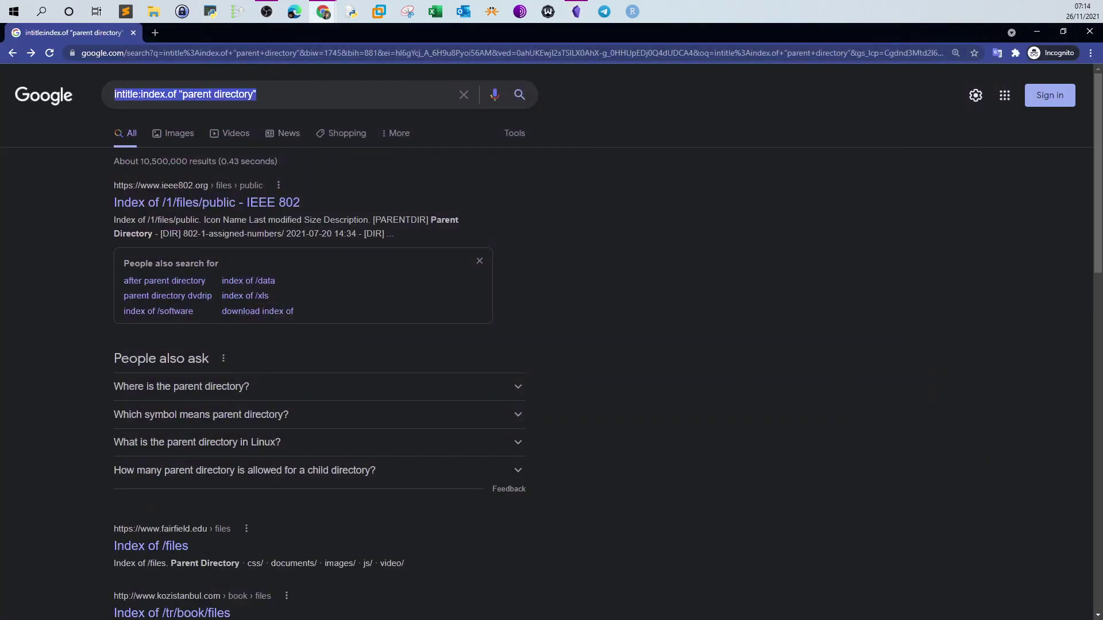
pyautogui.hotkey('ctrl', 'v')
pyautogui.click(517, 94)
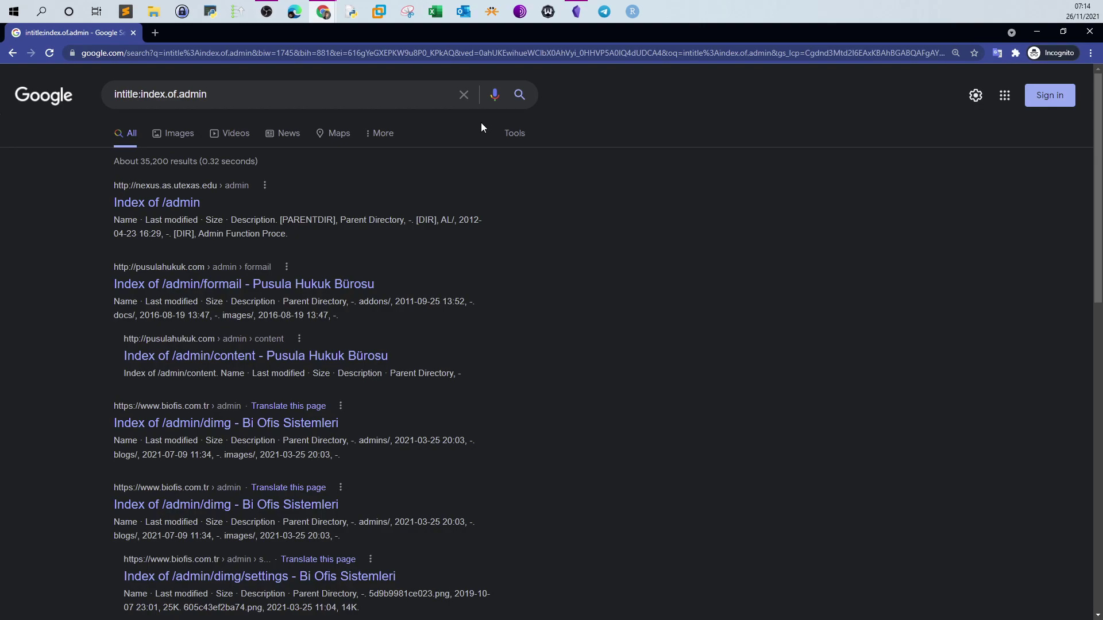
# Step: Open the nexus.as.utexas.edu Index of /admin result and examine the folders and files in its listing
pyautogui.click(175, 204)
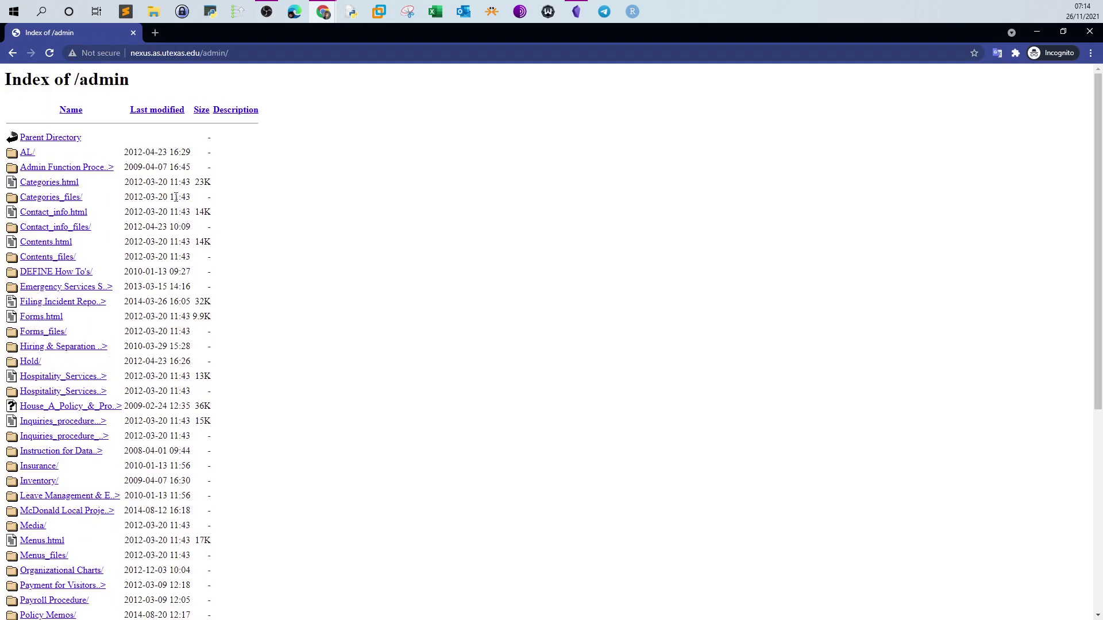
pyautogui.scroll(-2, 180, 196)
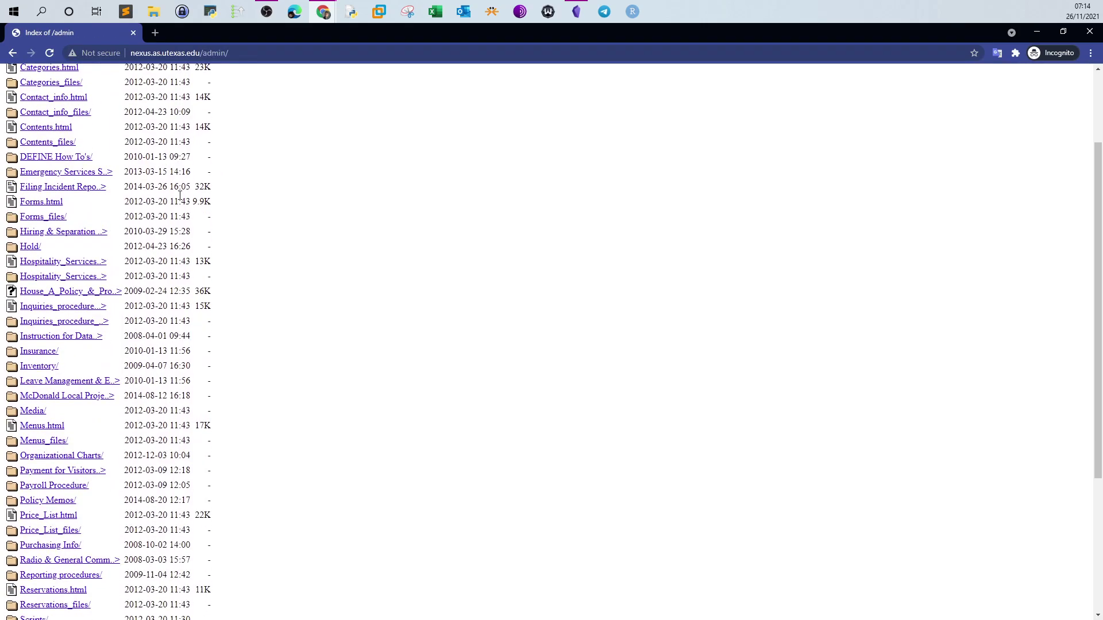
pyautogui.scroll(2, 180, 195)
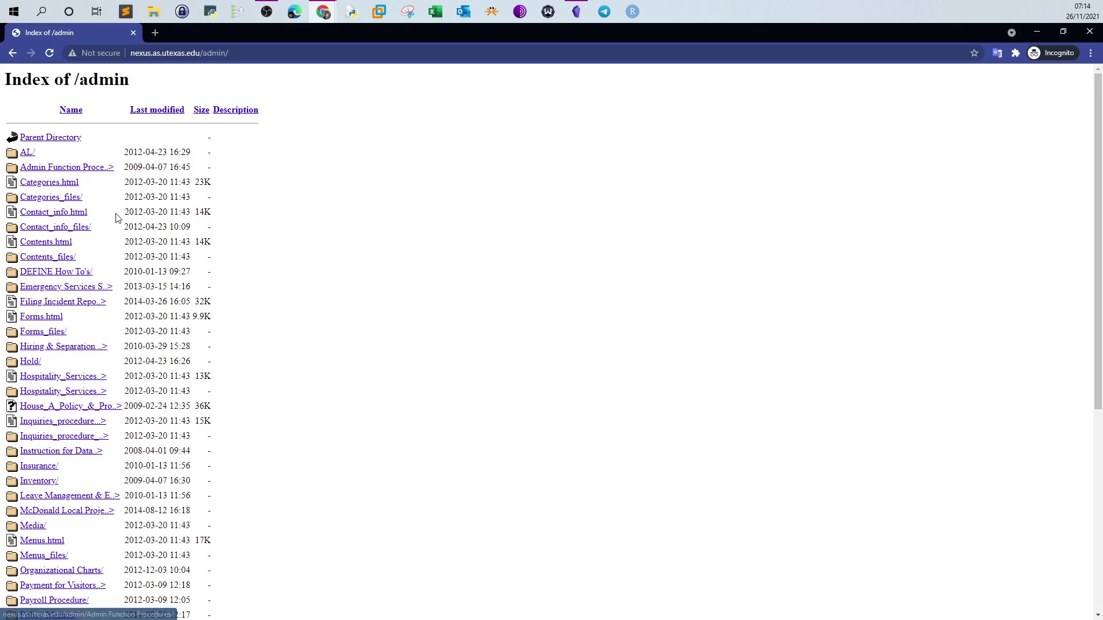
pyautogui.scroll(-1, 111, 245)
pyautogui.scroll(-2, 112, 245)
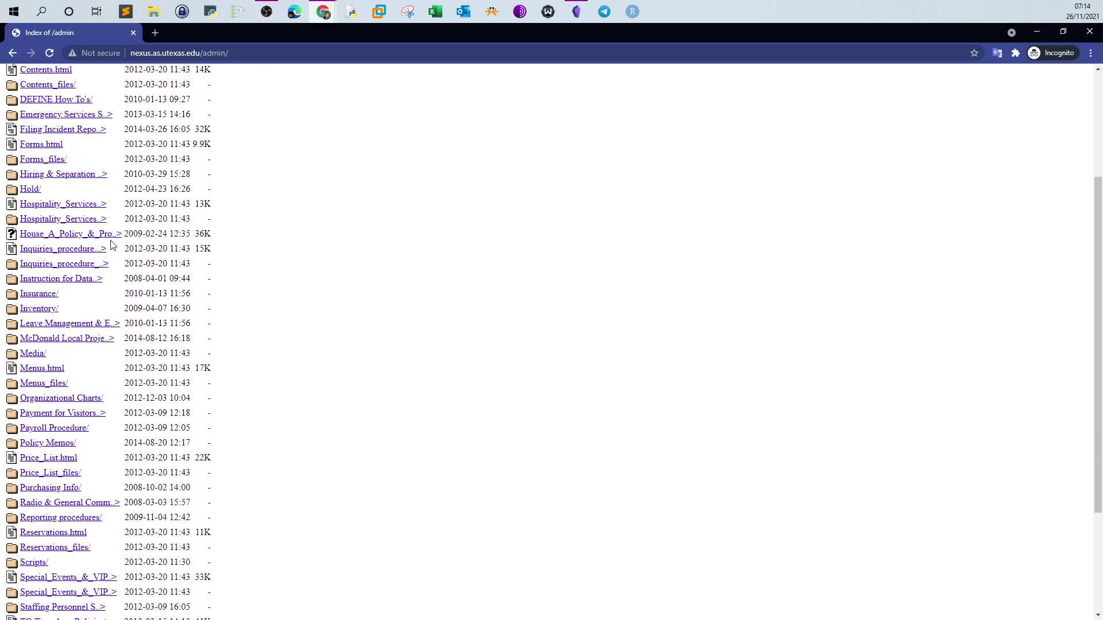
pyautogui.scroll(-3, 112, 245)
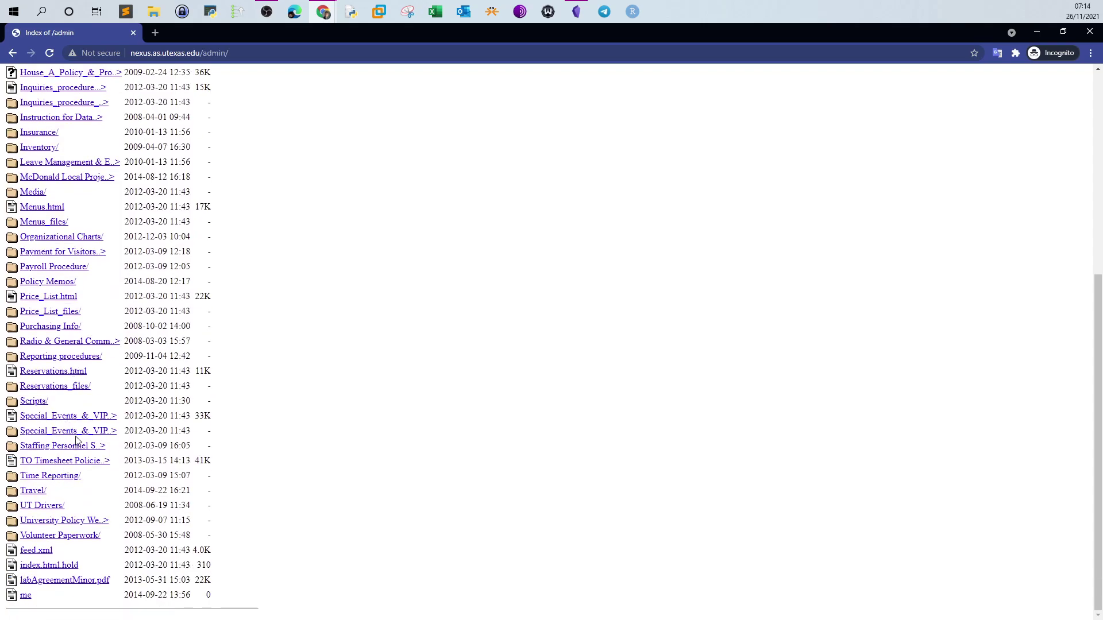
pyautogui.scroll(4, 76, 441)
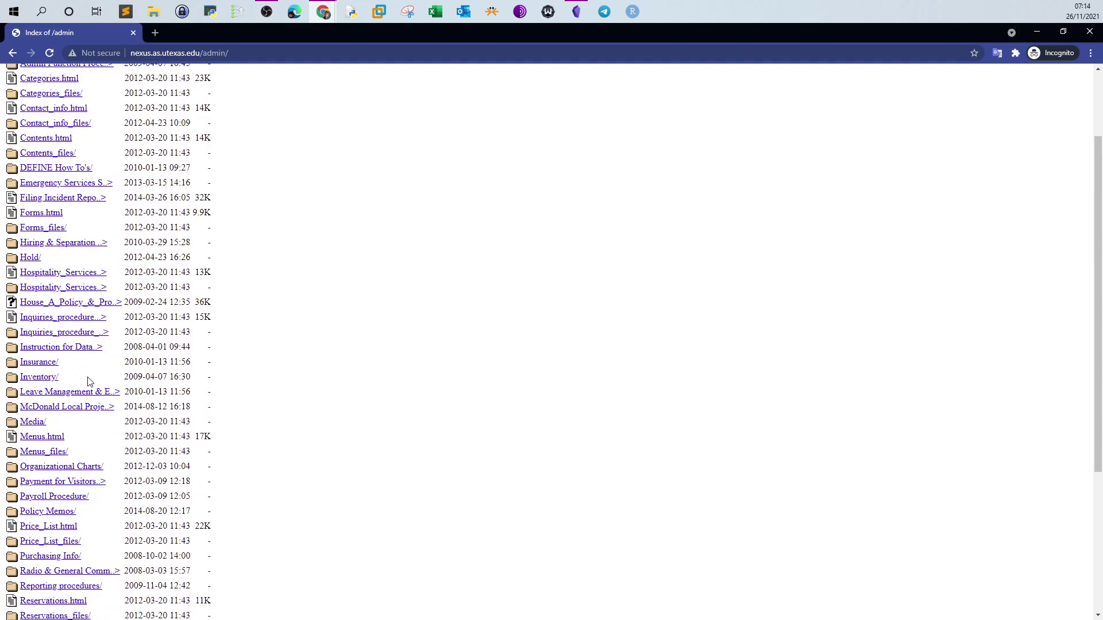
pyautogui.scroll(2, 89, 381)
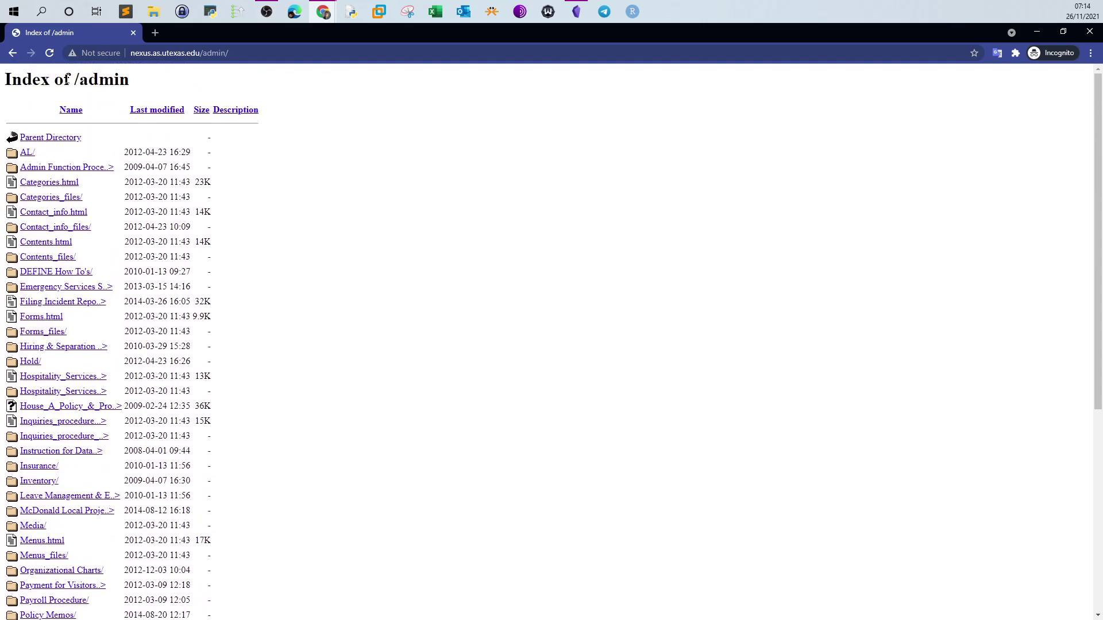
# Step: Highlight /admin in the directory listing's heading and select the page's address
pyautogui.moveTo(69, 80); pyautogui.dragTo(144, 81)
pyautogui.click(280, 88)
pyautogui.click(115, 54)
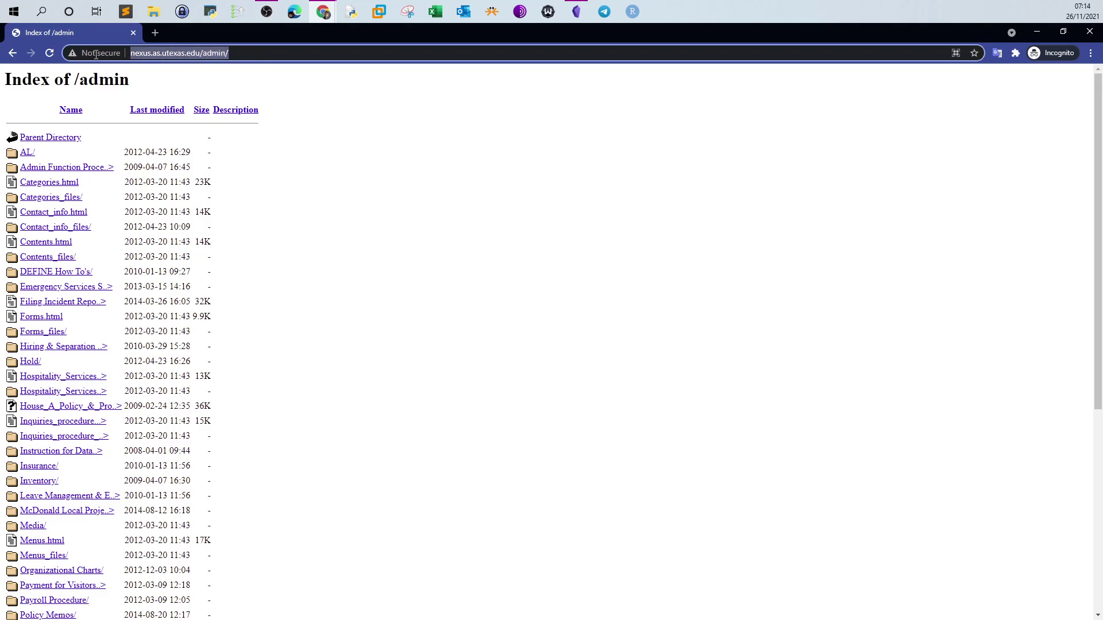
# Step: Return to the Google results and examine the server version and configuration file dorks in Obsidian's Google Dorks note
pyautogui.click(12, 53)
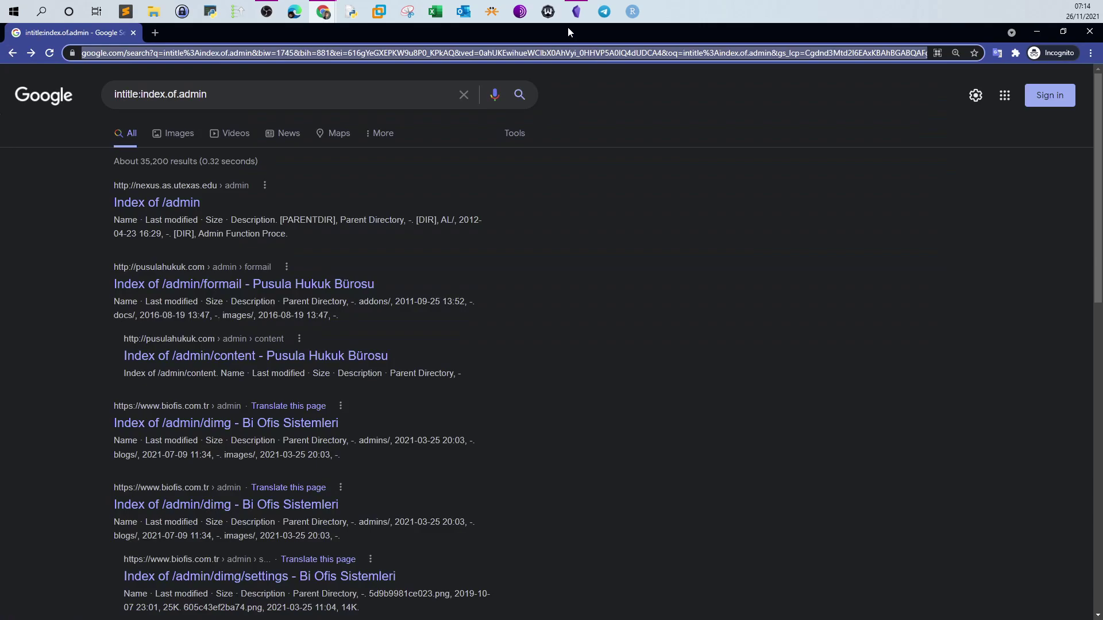
pyautogui.click(576, 11)
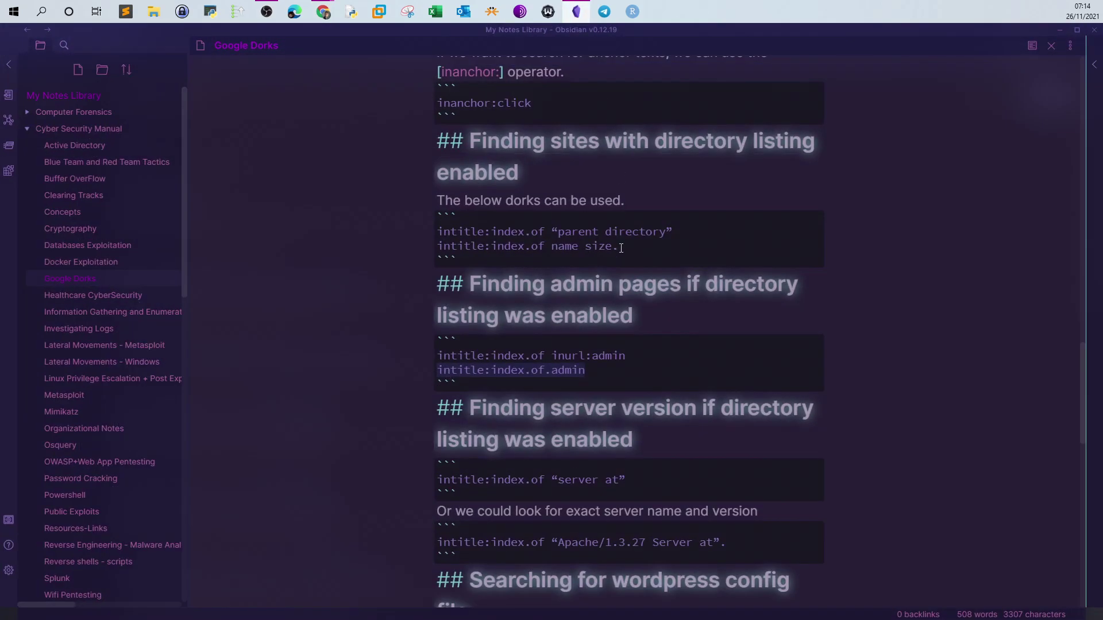
pyautogui.scroll(-5, 621, 248)
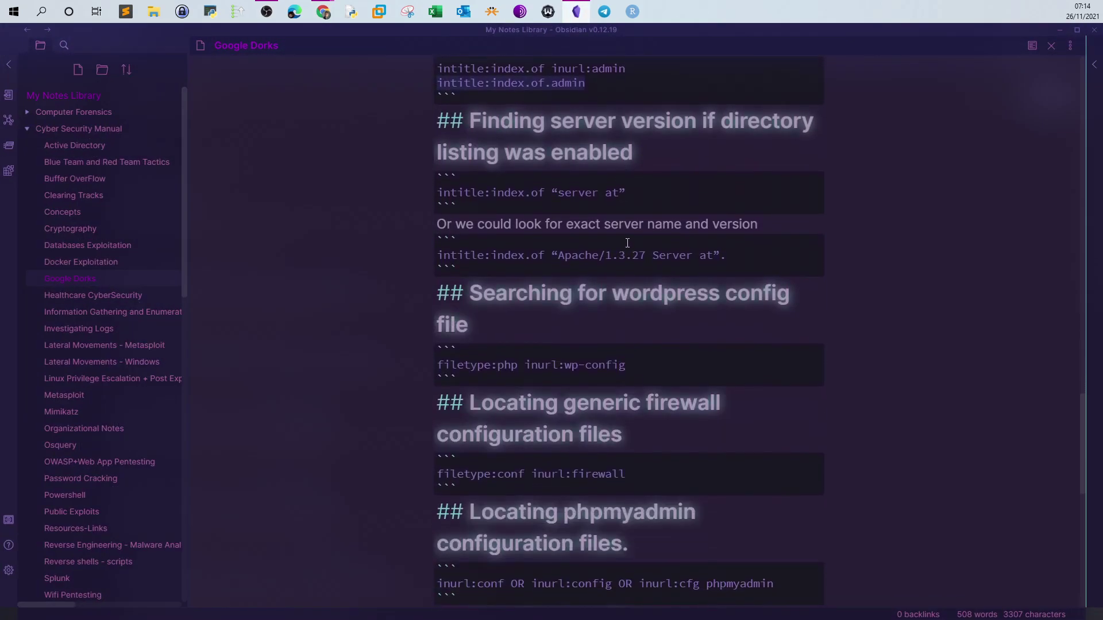
pyautogui.scroll(-2, 627, 243)
pyautogui.scroll(-1, 628, 237)
pyautogui.scroll(2, 628, 237)
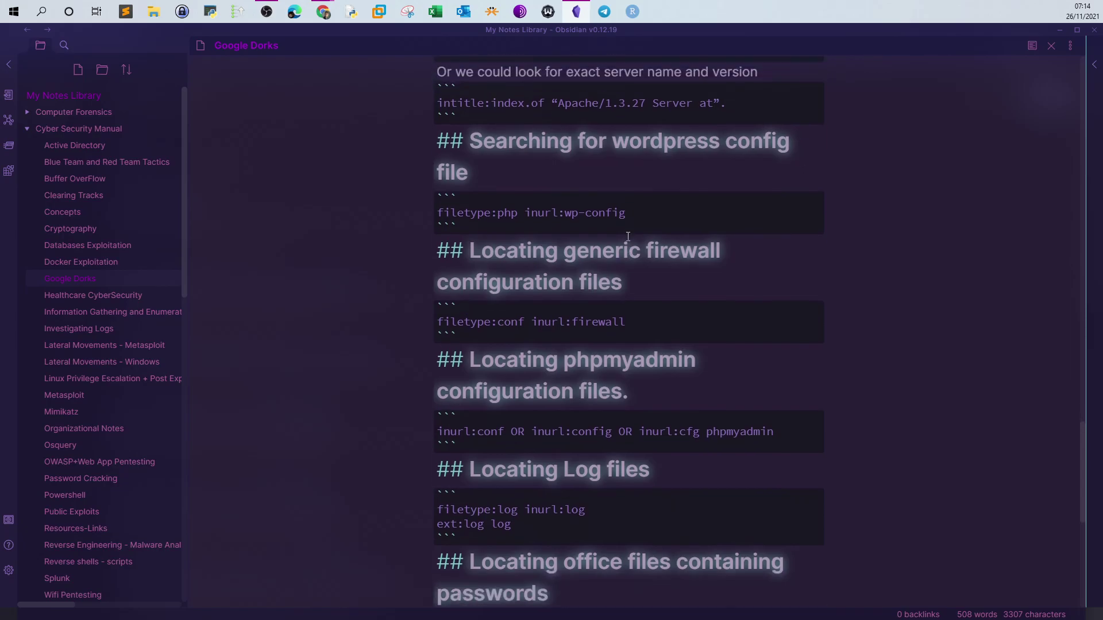
pyautogui.scroll(3, 628, 237)
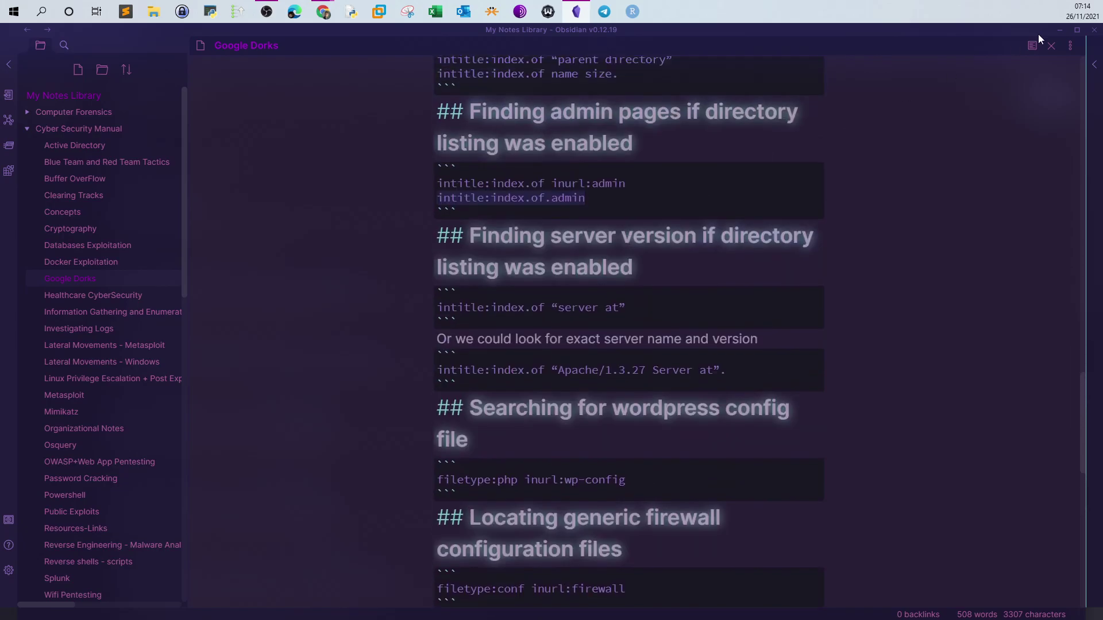
pyautogui.click(1060, 29)
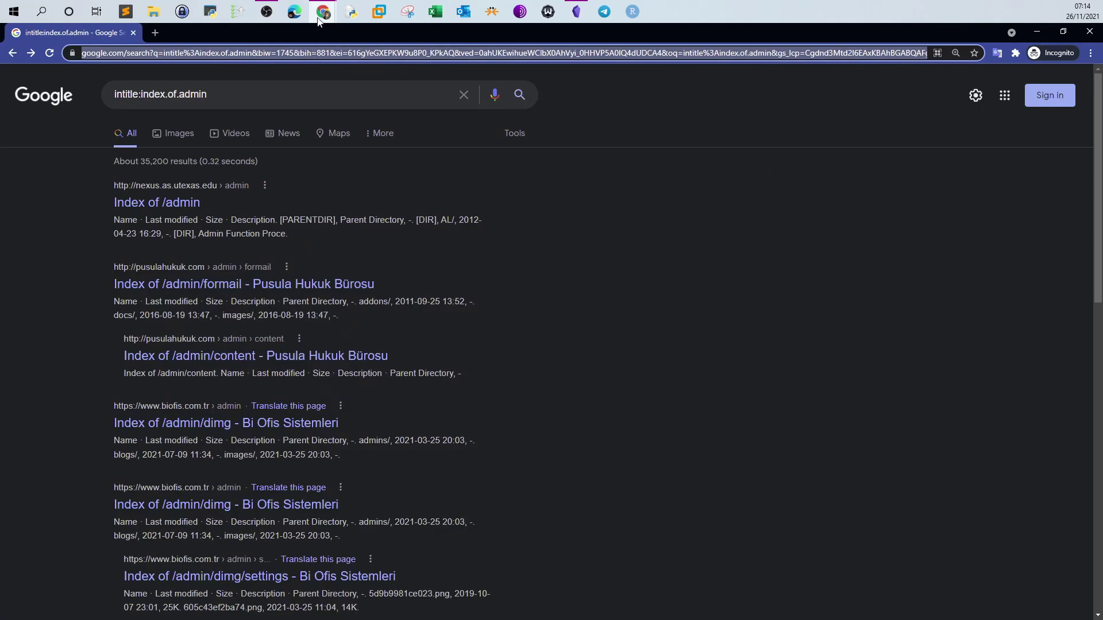
# Step: Switch to the TryHackMe Google Dorking room in Chrome and highlight bbc.co.uk in the first question
pyautogui.moveTo(324, 13)
pyautogui.click(342, 63)
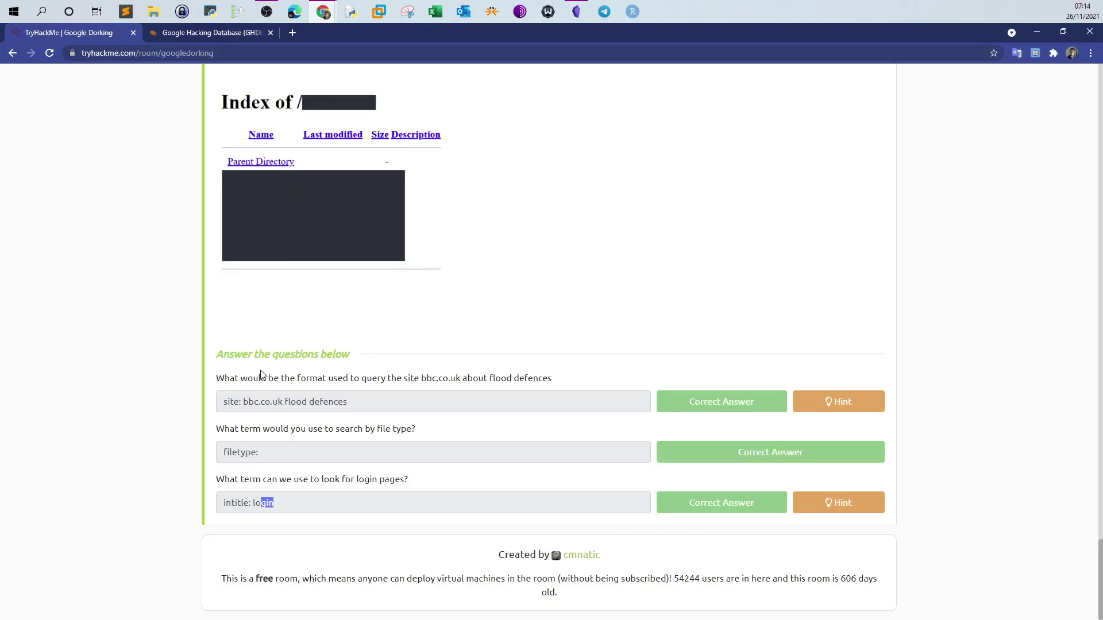
pyautogui.moveTo(229, 378); pyautogui.dragTo(454, 379)
pyautogui.rightClick(454, 379)
pyautogui.click(462, 381)
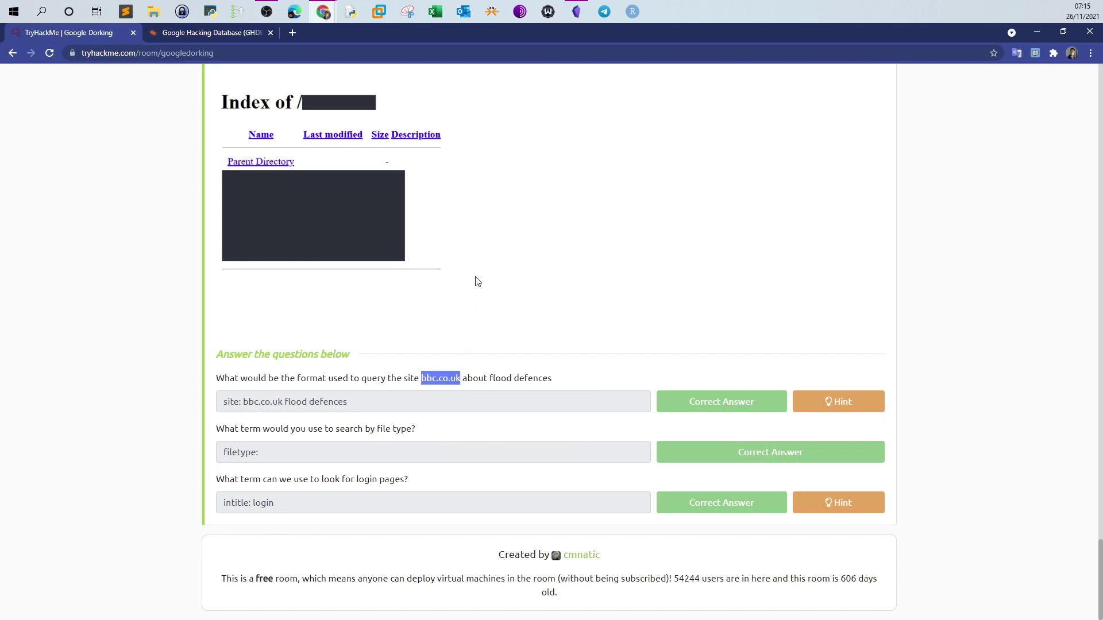
# Step: Switch to the Incognito Google window and replace the query with site:bbc.co.uk
pyautogui.click(575, 13)
pyautogui.moveTo(324, 12)
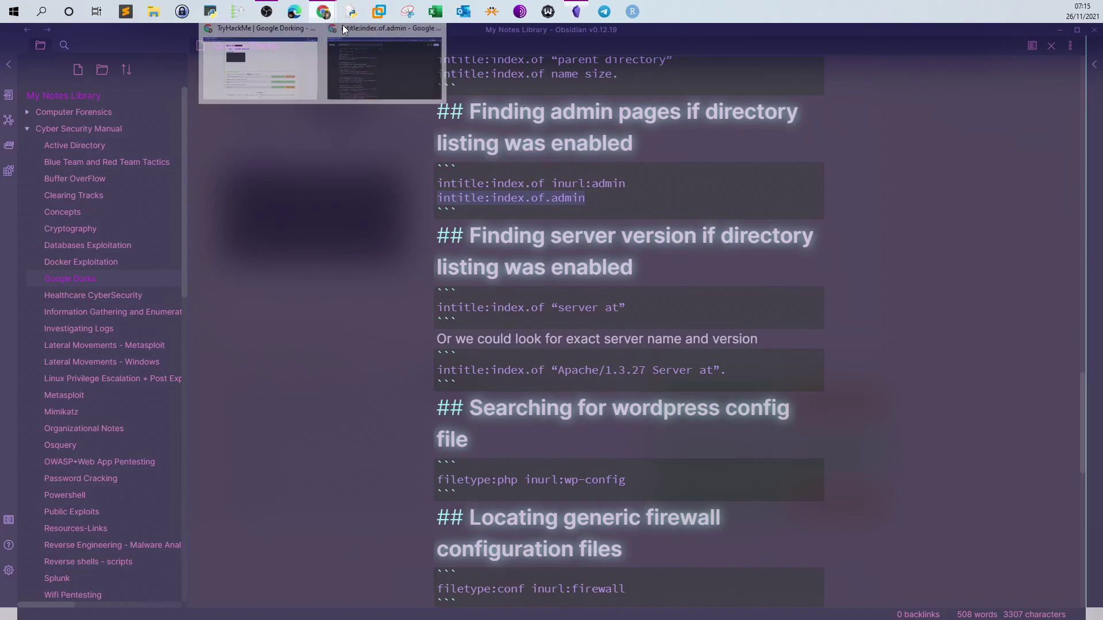
pyautogui.click(343, 29)
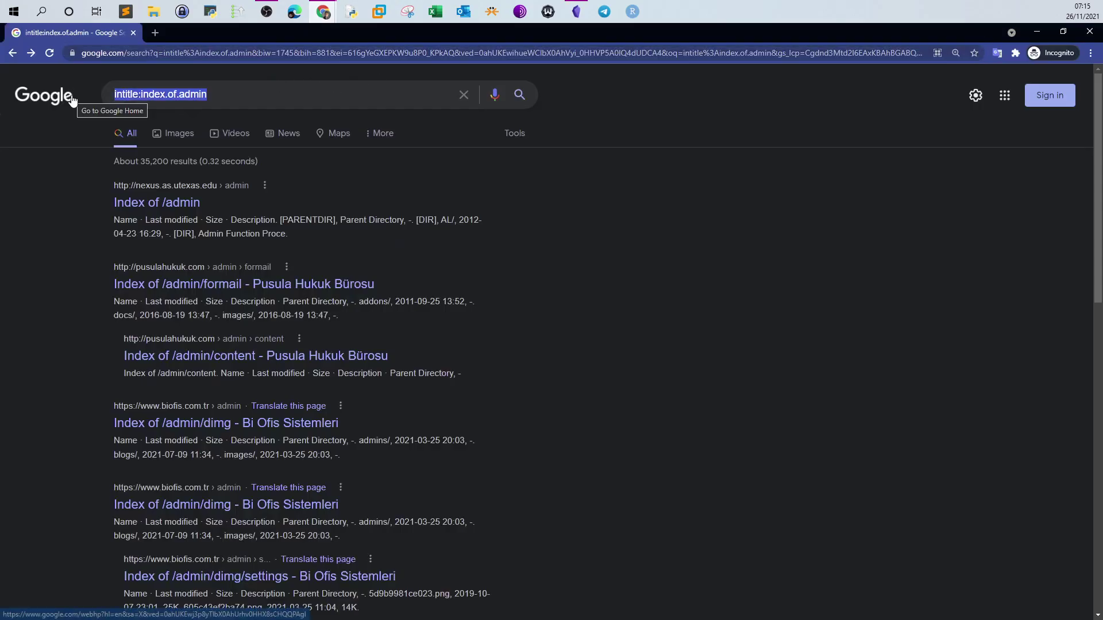
pyautogui.write('site:bbc.co.uk')
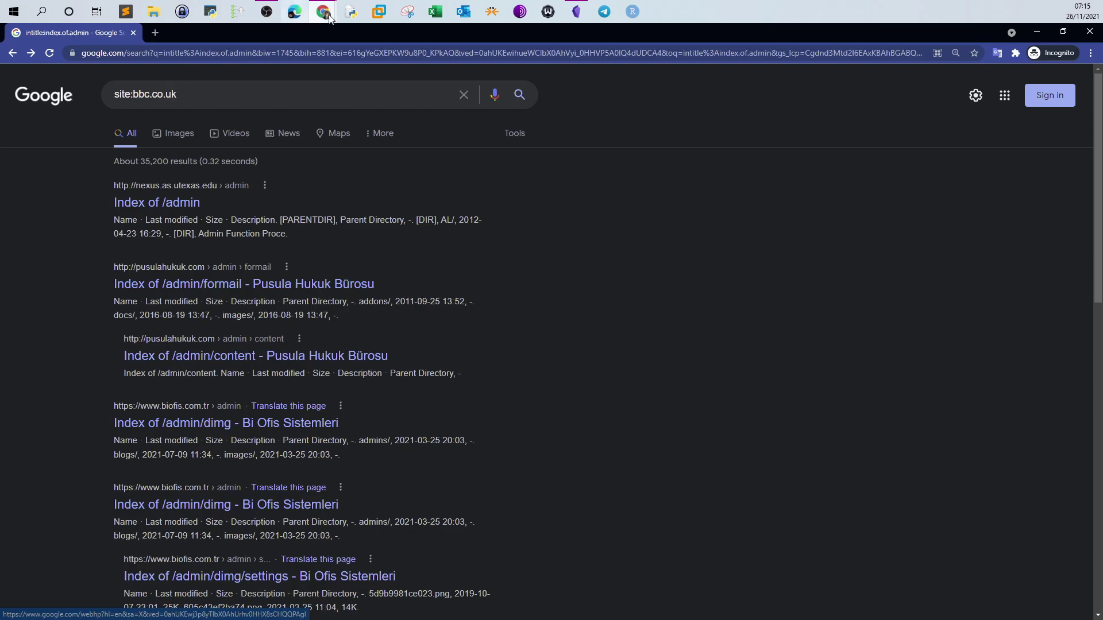
# Step: Return to the TryHackMe room and highlight the words flood defences in the first question
pyautogui.click(581, 9)
pyautogui.click(585, 8)
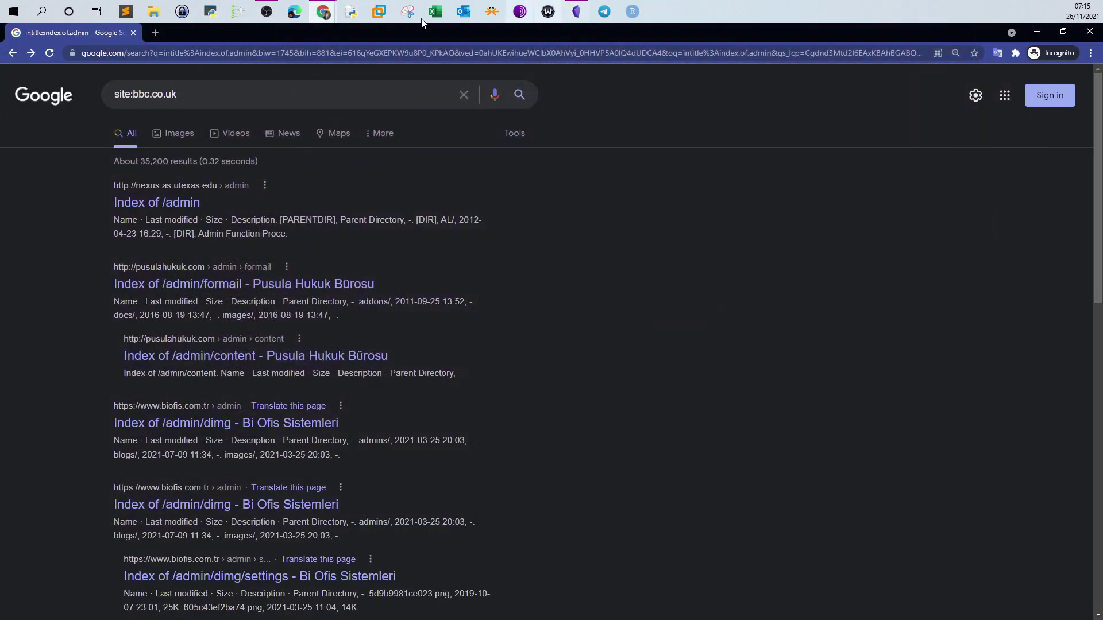
pyautogui.moveTo(323, 12)
pyautogui.click(328, 42)
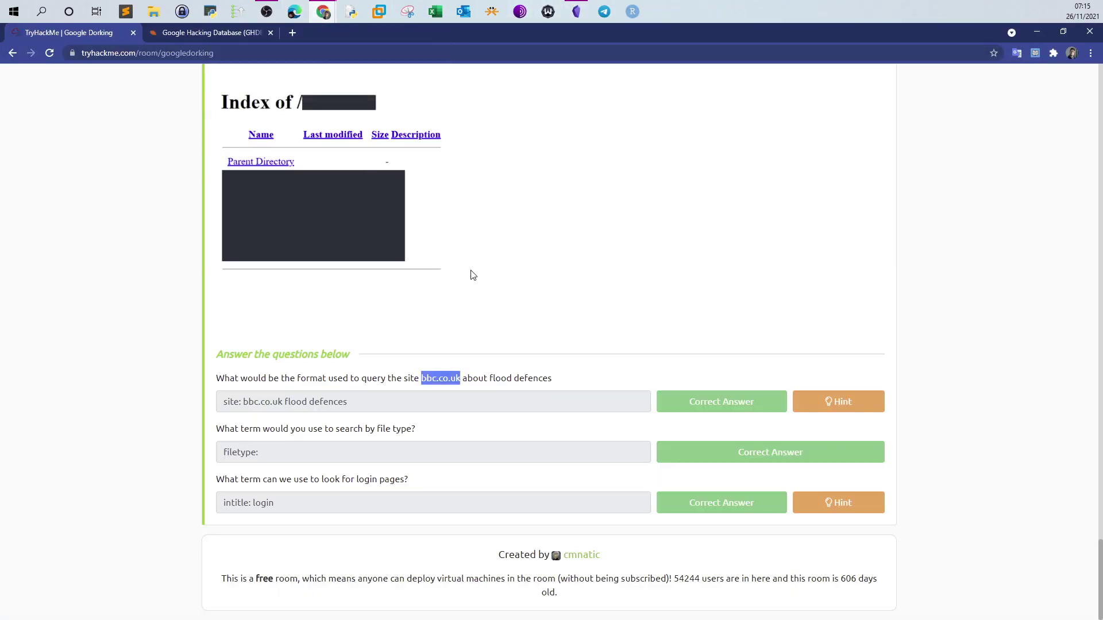
pyautogui.click(502, 379)
pyautogui.moveTo(490, 378); pyautogui.dragTo(557, 378)
pyautogui.click(556, 378)
pyautogui.click(576, 9)
pyautogui.click(577, 10)
# Step: Copy the TryHackMe answer site: bbc.co.uk flood defences into the Incognito Google query and remove the space after the colon
pyautogui.moveTo(380, 402); pyautogui.dragTo(240, 390)
pyautogui.hotkey('ctrl', 'c')
pyautogui.moveTo(345, 12)
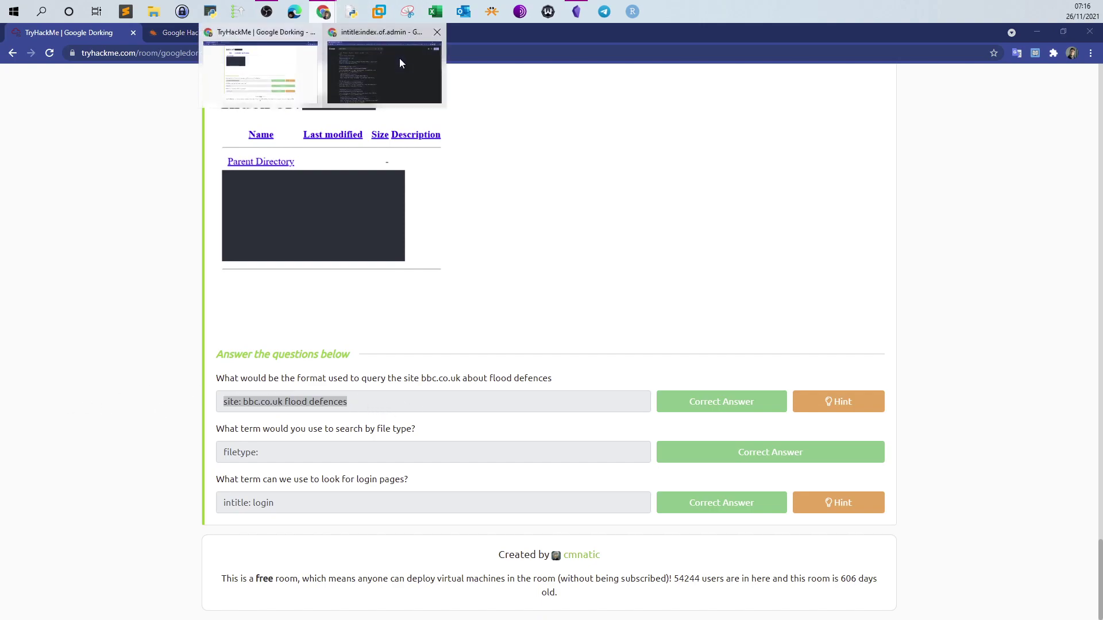
pyautogui.click(399, 58)
pyautogui.tripleClick(262, 92)
pyautogui.hotkey('ctrl', 'v')
pyautogui.click(137, 94)
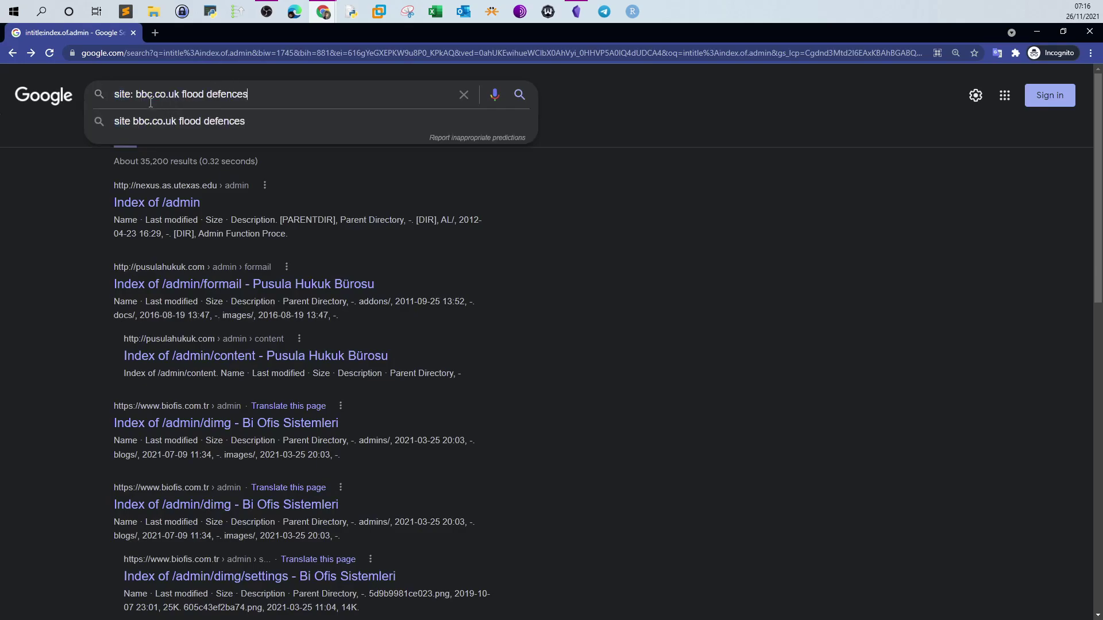
pyautogui.press('BackSpace')
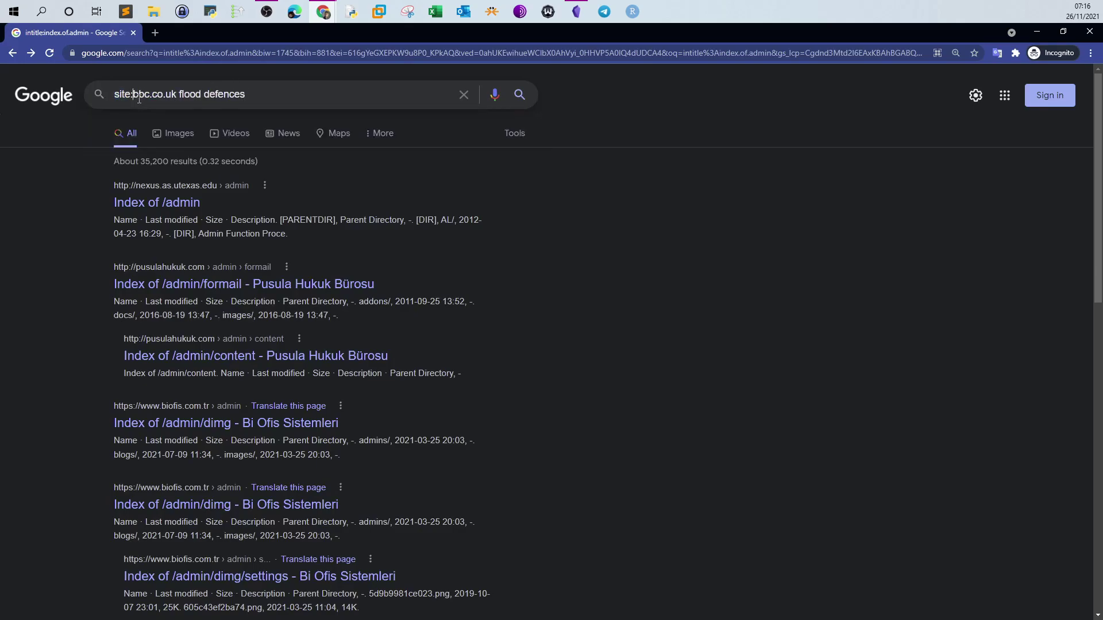
# Step: Highlight the bbc.co.uk and flood defences parts of the Google query to point out the site and the keywords
pyautogui.click(201, 94)
pyautogui.doubleClick(165, 94)
pyautogui.click(182, 93)
pyautogui.moveTo(180, 93); pyautogui.dragTo(244, 91)
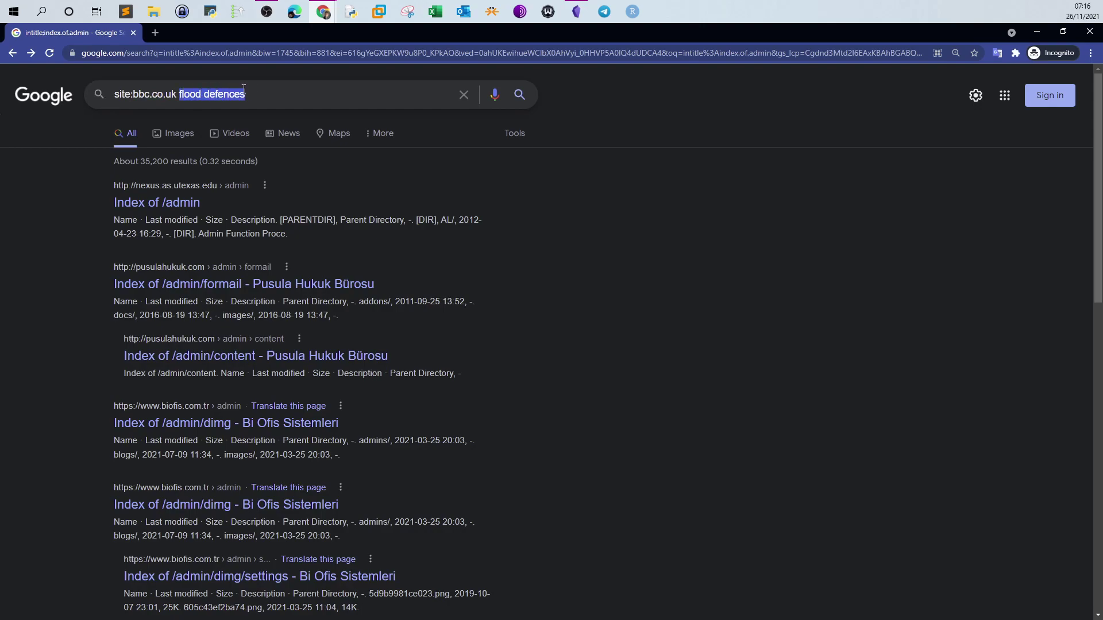
pyautogui.moveTo(175, 95); pyautogui.dragTo(137, 93)
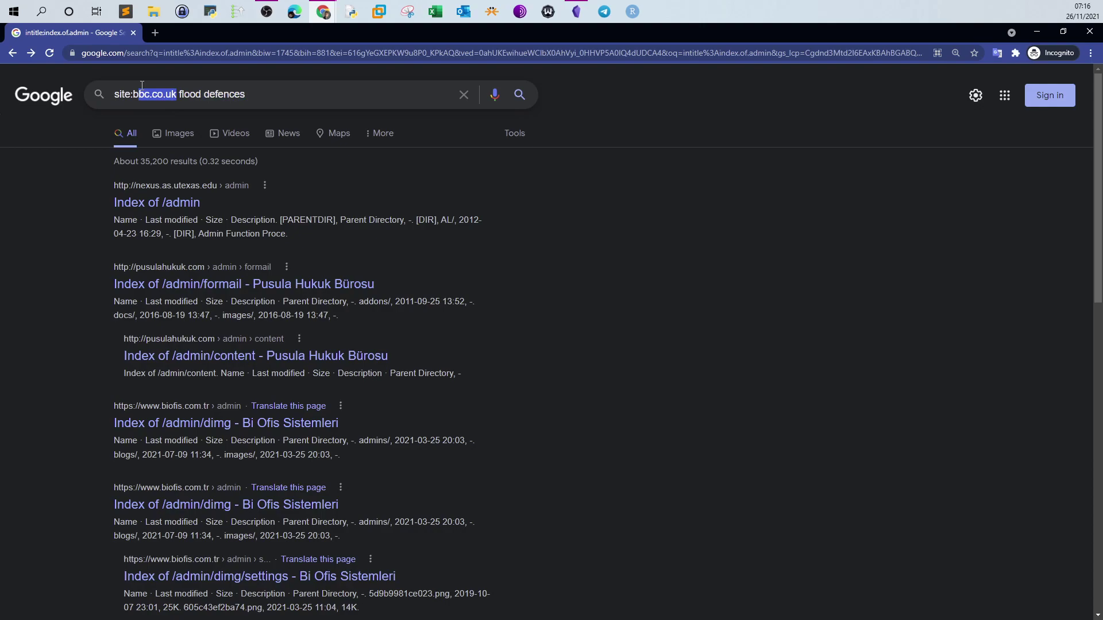
pyautogui.click(273, 106)
pyautogui.moveTo(181, 94); pyautogui.dragTo(283, 94)
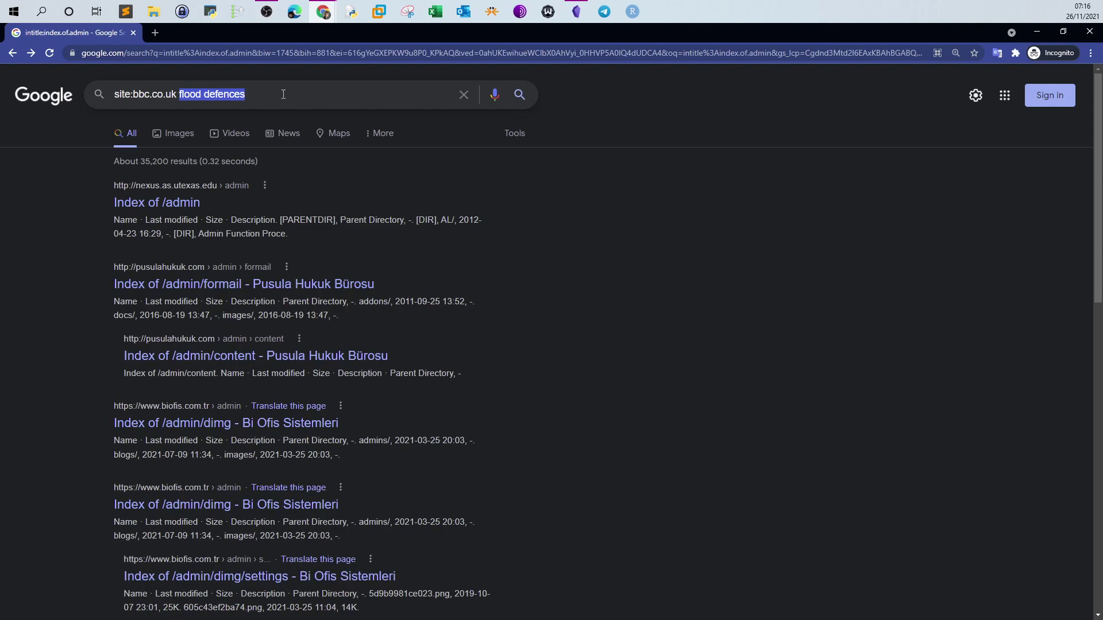
# Step: Run the site:bbc.co.uk flood defences search and examine the results for BBC pages containing the keywords
pyautogui.click(521, 95)
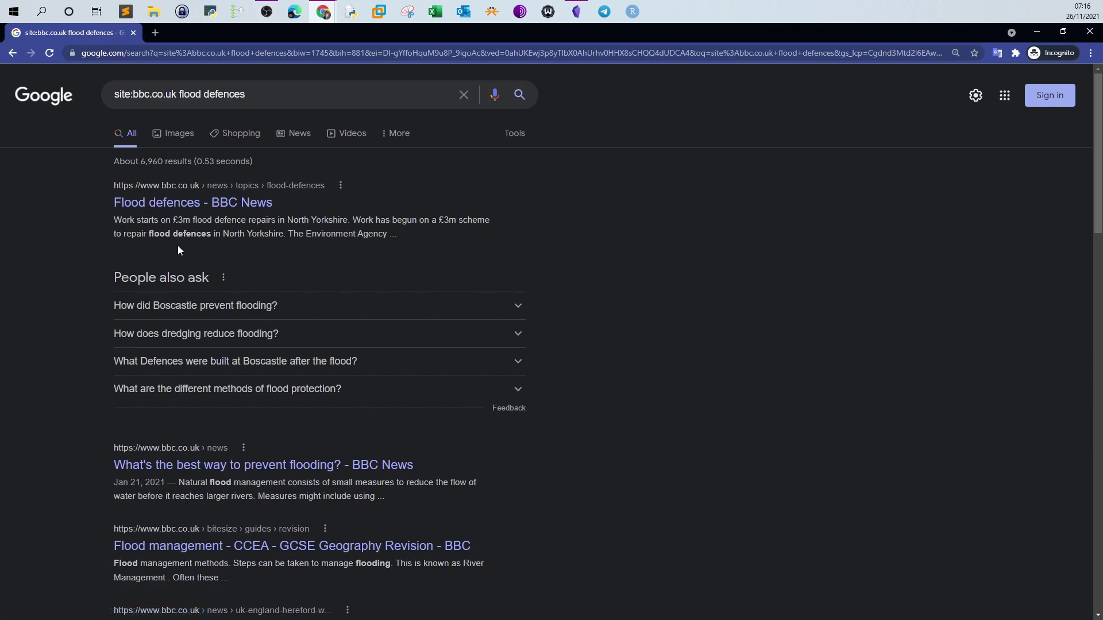
pyautogui.scroll(-3, 184, 245)
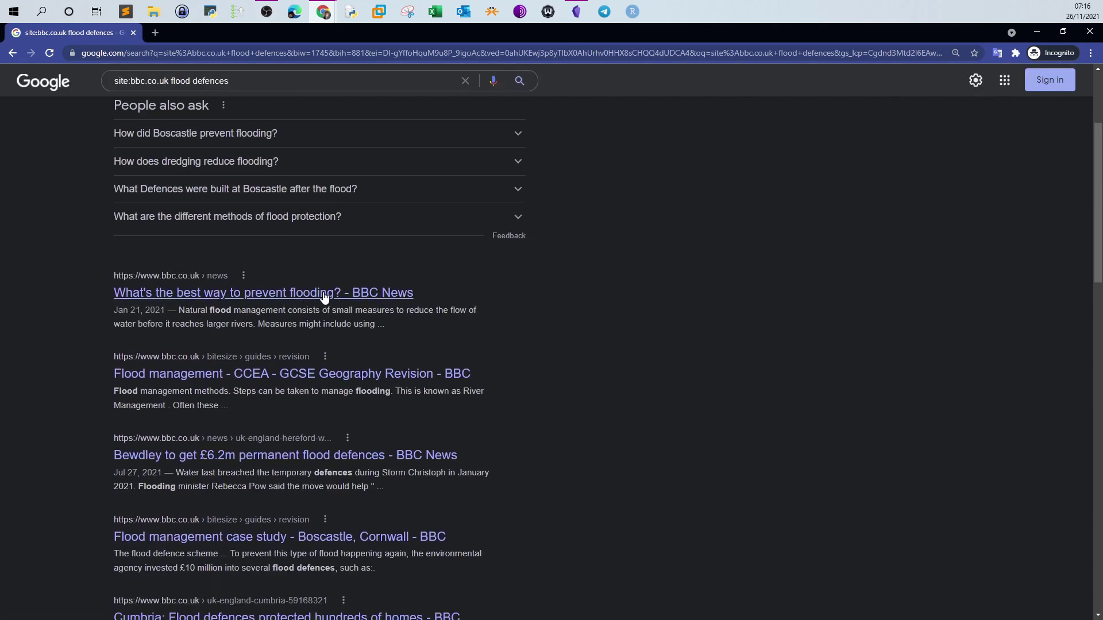
pyautogui.moveTo(209, 310); pyautogui.dragTo(216, 311)
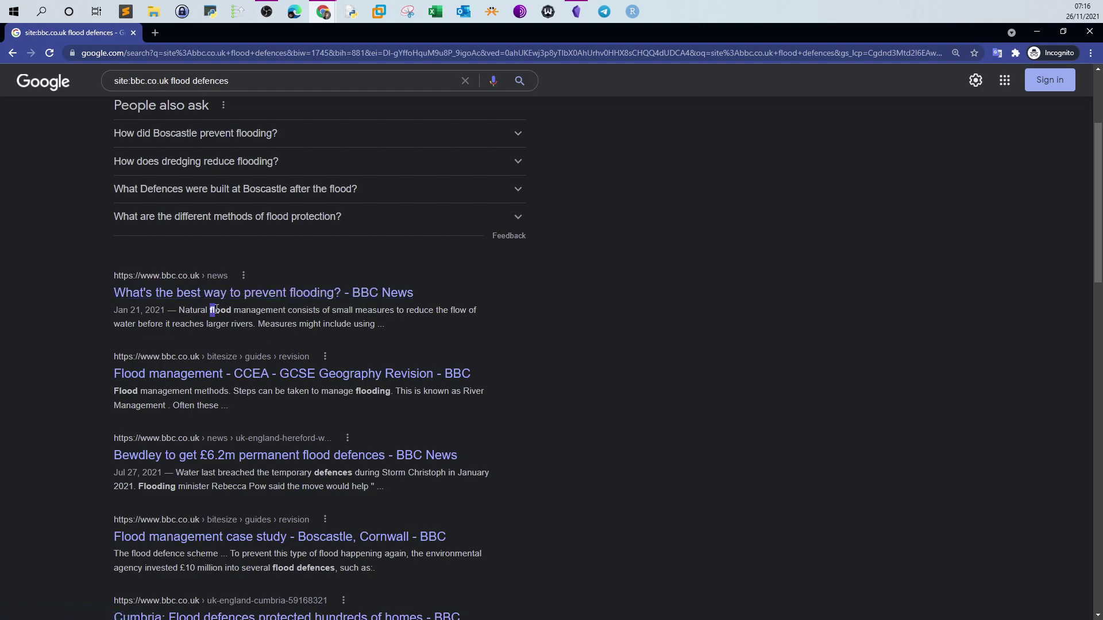
pyautogui.scroll(-1, 269, 347)
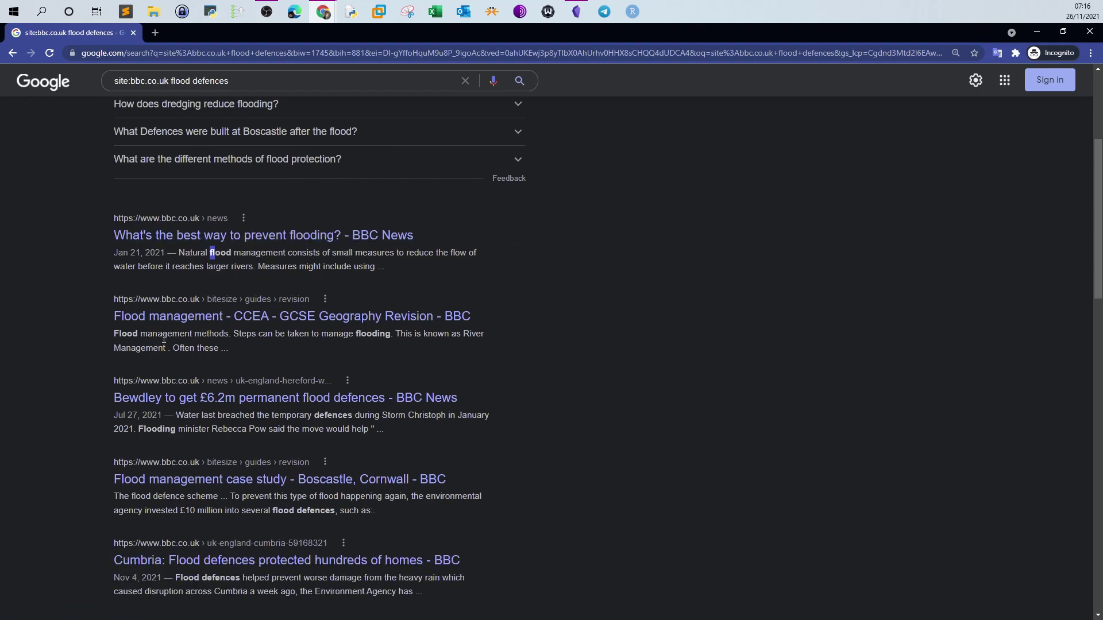
pyautogui.scroll(-1, 357, 345)
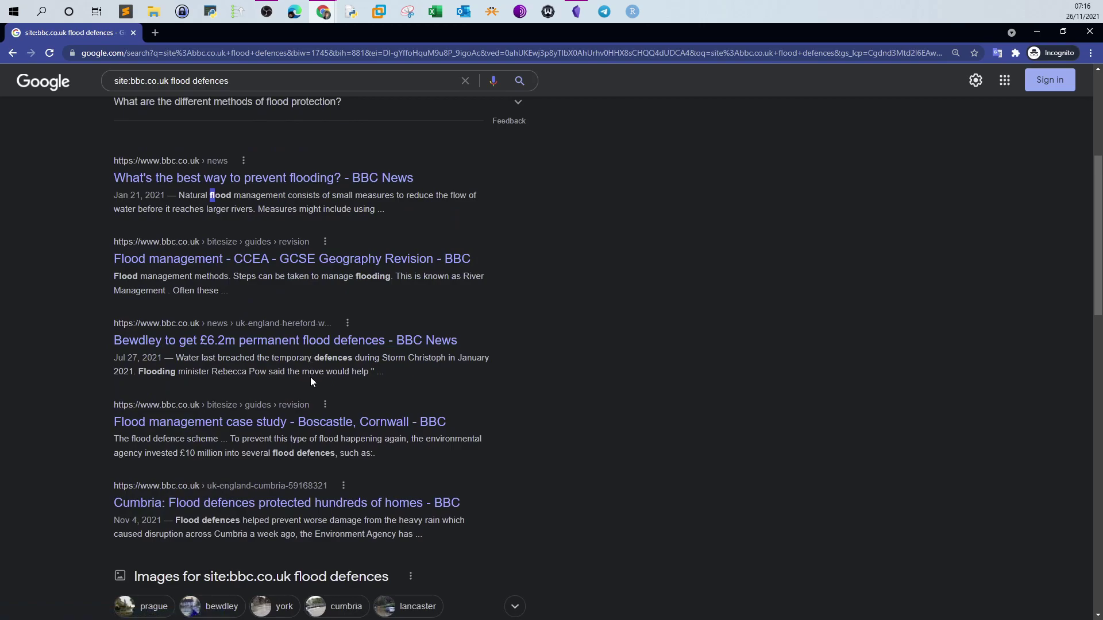
pyautogui.scroll(-2, 311, 379)
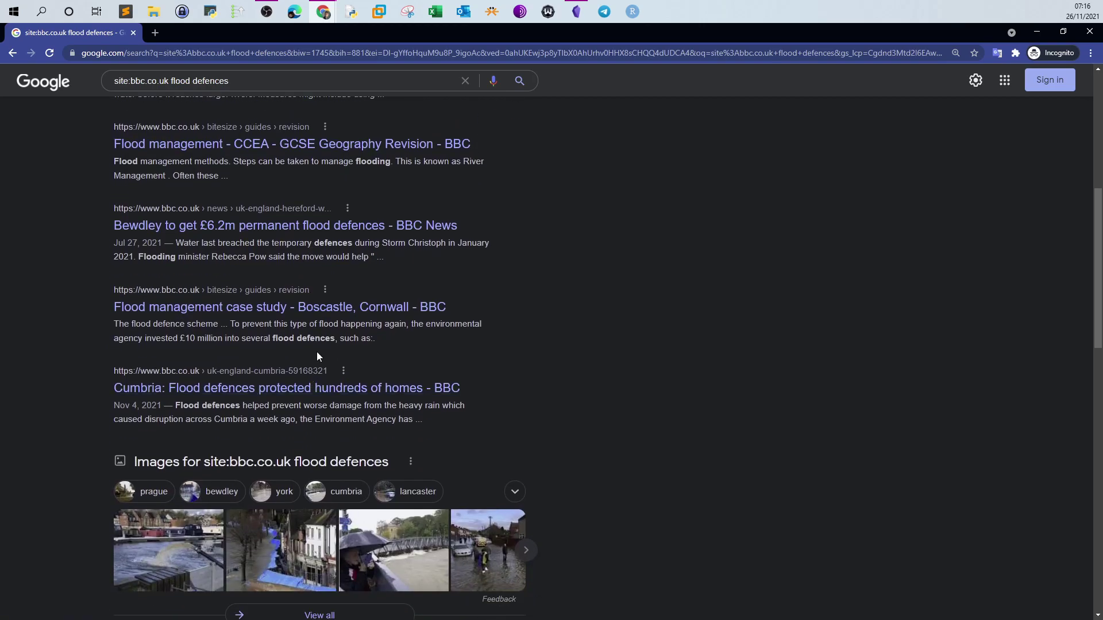
pyautogui.scroll(-4, 317, 356)
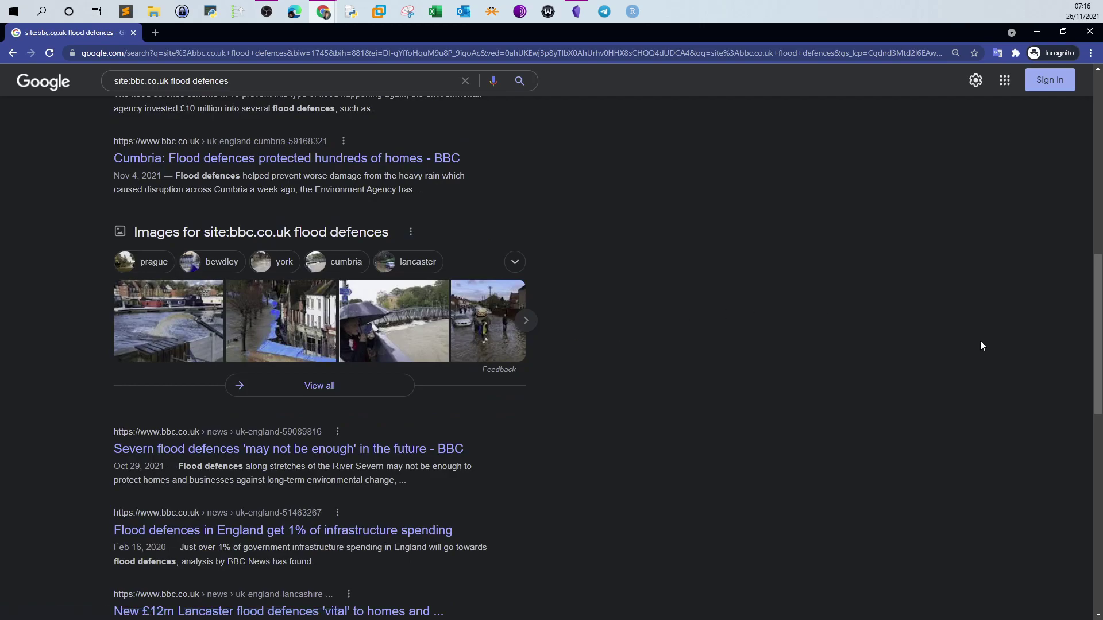
pyautogui.moveTo(1094, 409); pyautogui.dragTo(1042, 157)
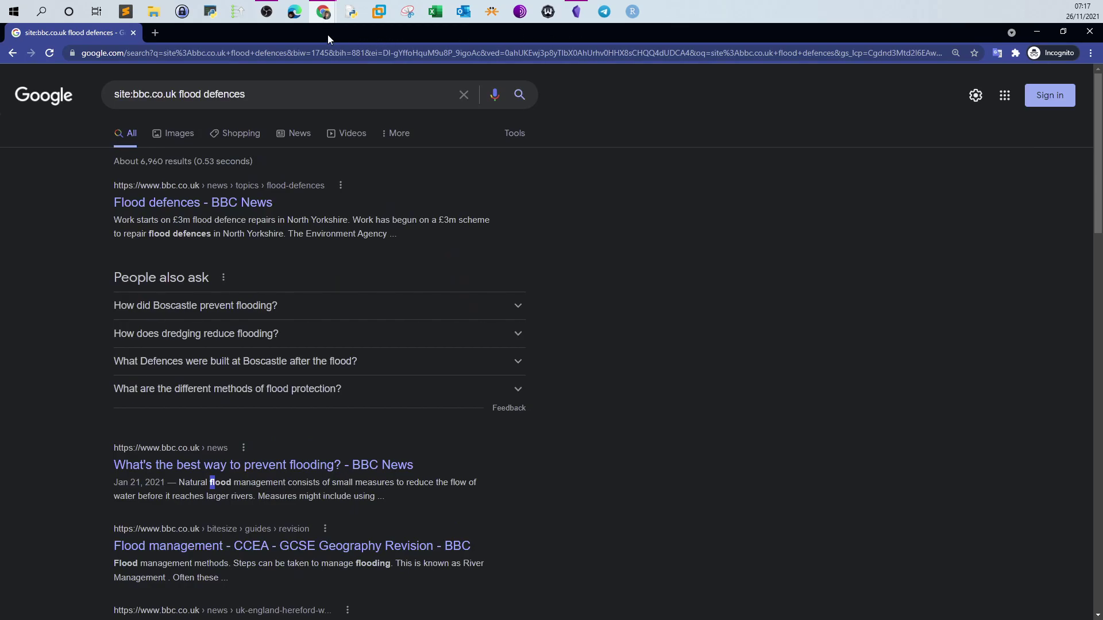
# Step: Switch to the TryHackMe room and highlight the file type question and its filetype: answer
pyautogui.moveTo(324, 12)
pyautogui.click(350, 72)
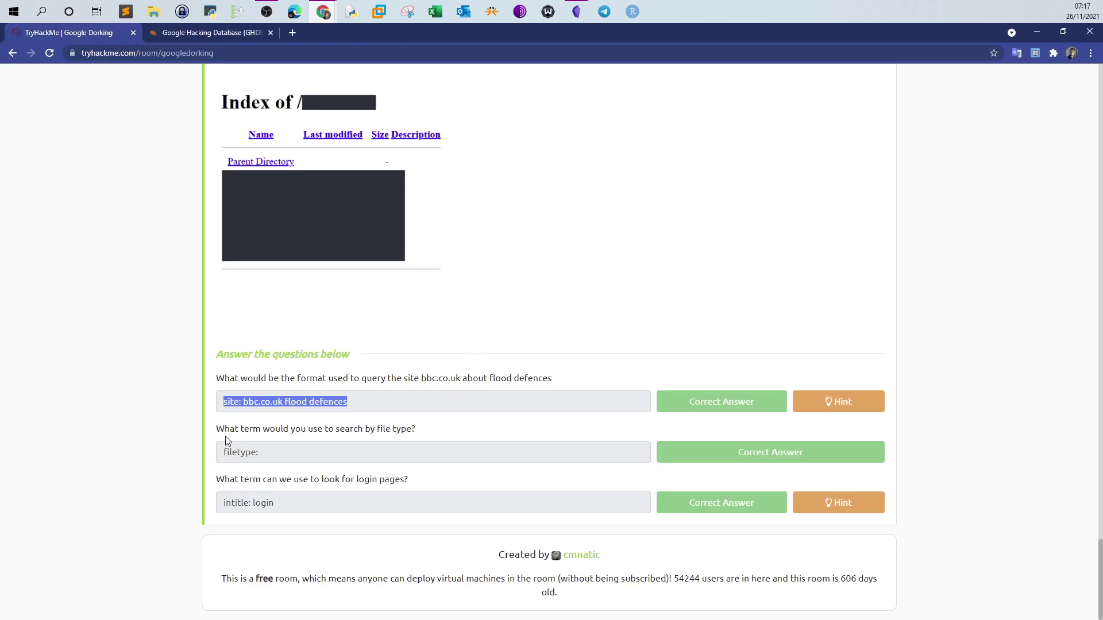
pyautogui.moveTo(217, 428); pyautogui.dragTo(440, 438)
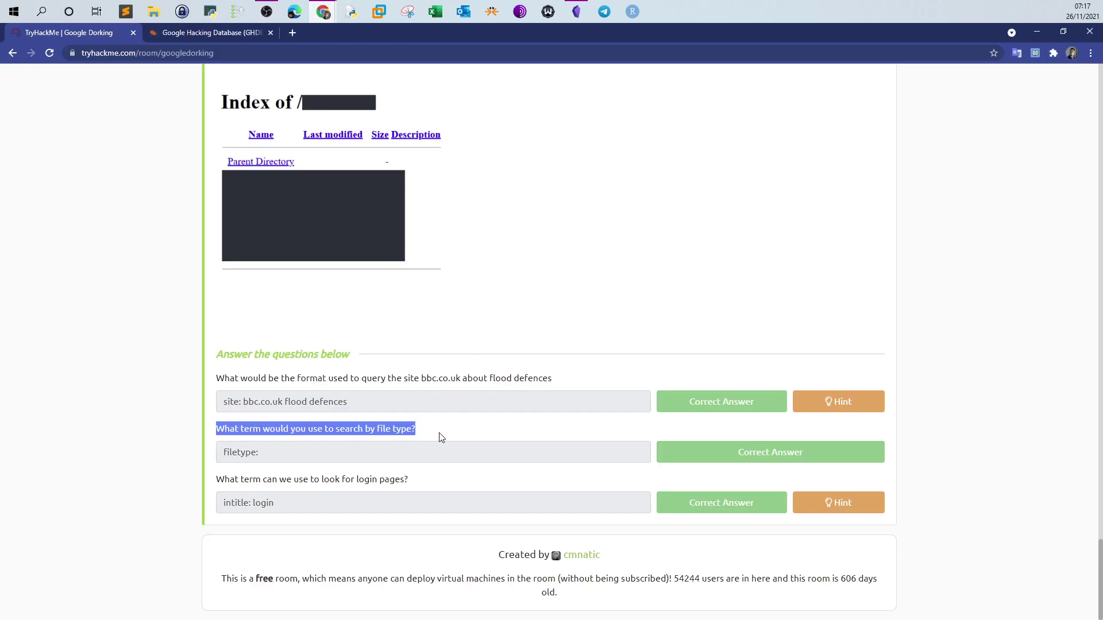
pyautogui.click(279, 457)
pyautogui.moveTo(278, 455); pyautogui.dragTo(226, 454)
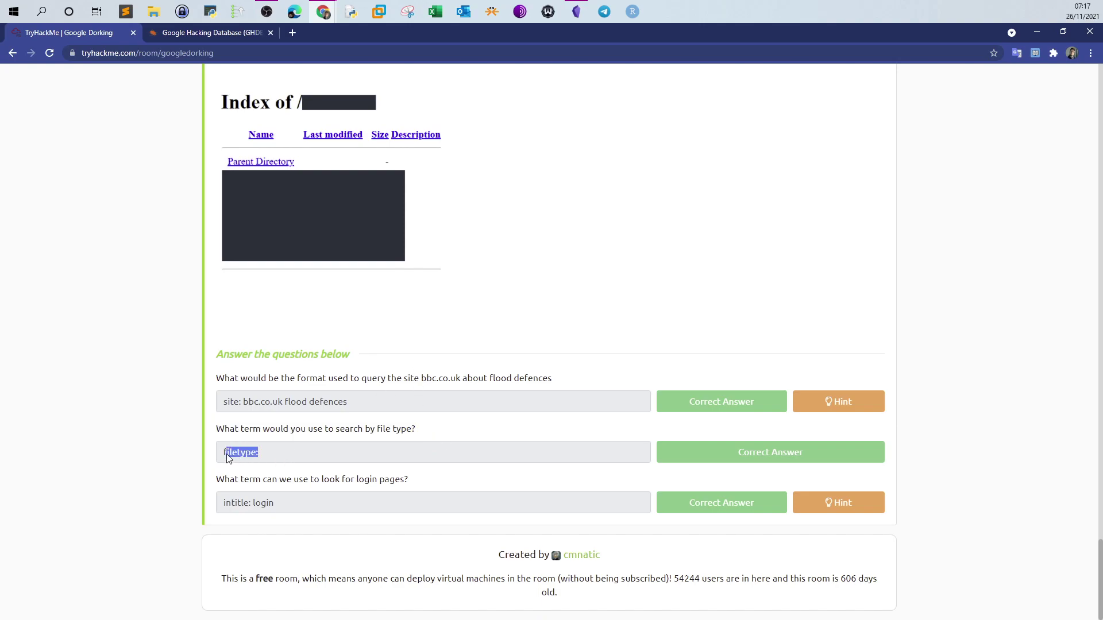
pyautogui.click(228, 479)
# Step: Copy the intitle: login answer from TryHackMe over the Incognito Google query and remove the space after the colon
pyautogui.click(576, 12)
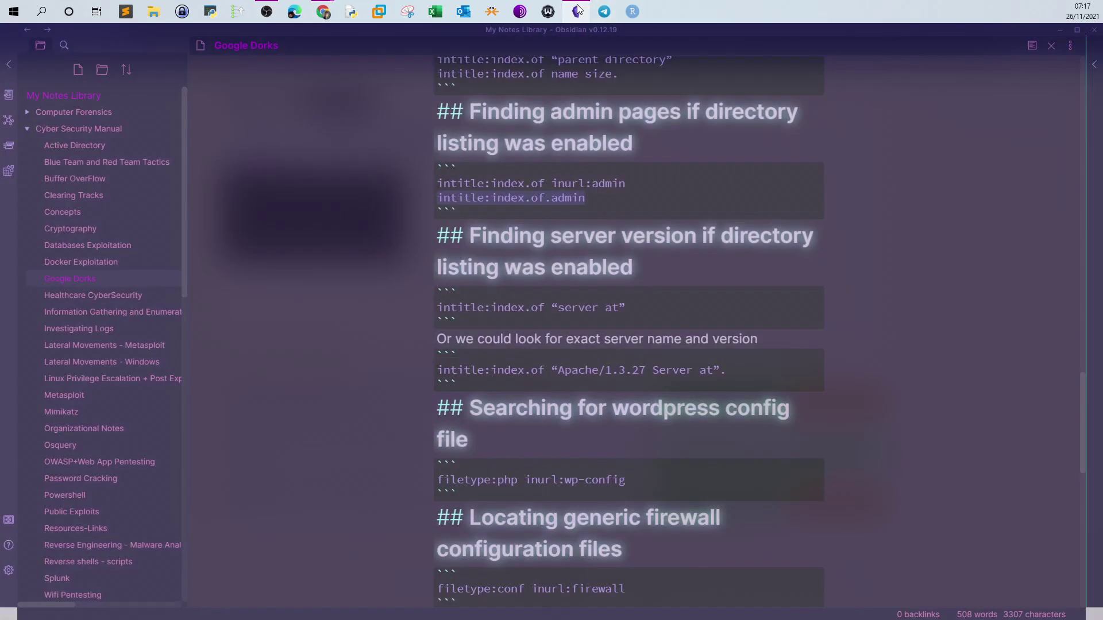
pyautogui.hotkey('alt', 'Tab')
pyautogui.moveTo(287, 504); pyautogui.dragTo(221, 504)
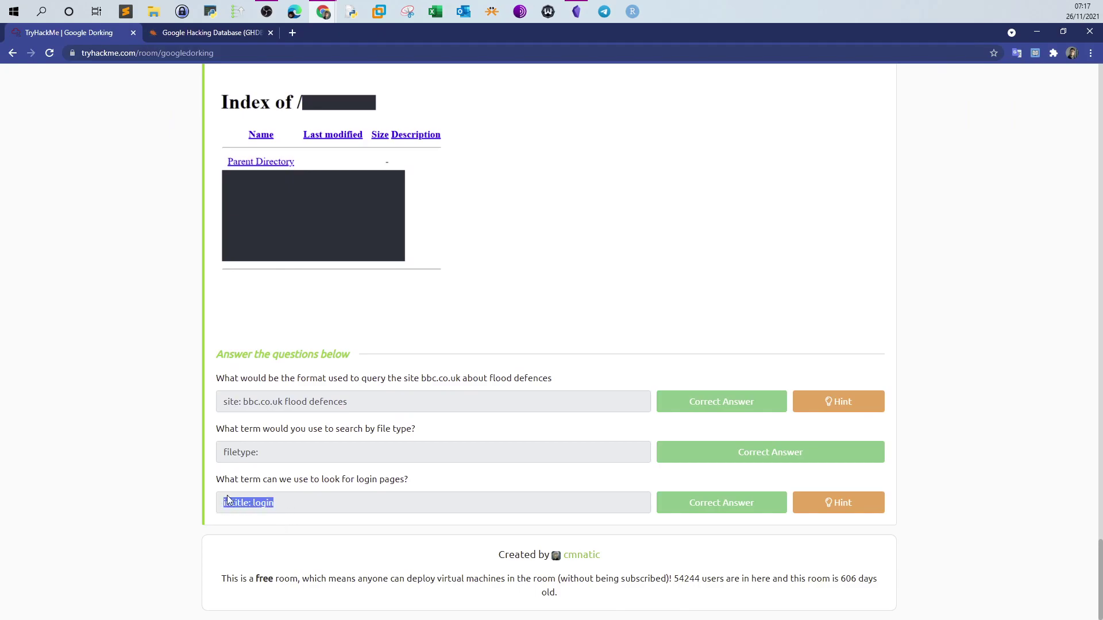
pyautogui.hotkey('alt', 'Tab')
pyautogui.hotkey('ctrl', 'a')
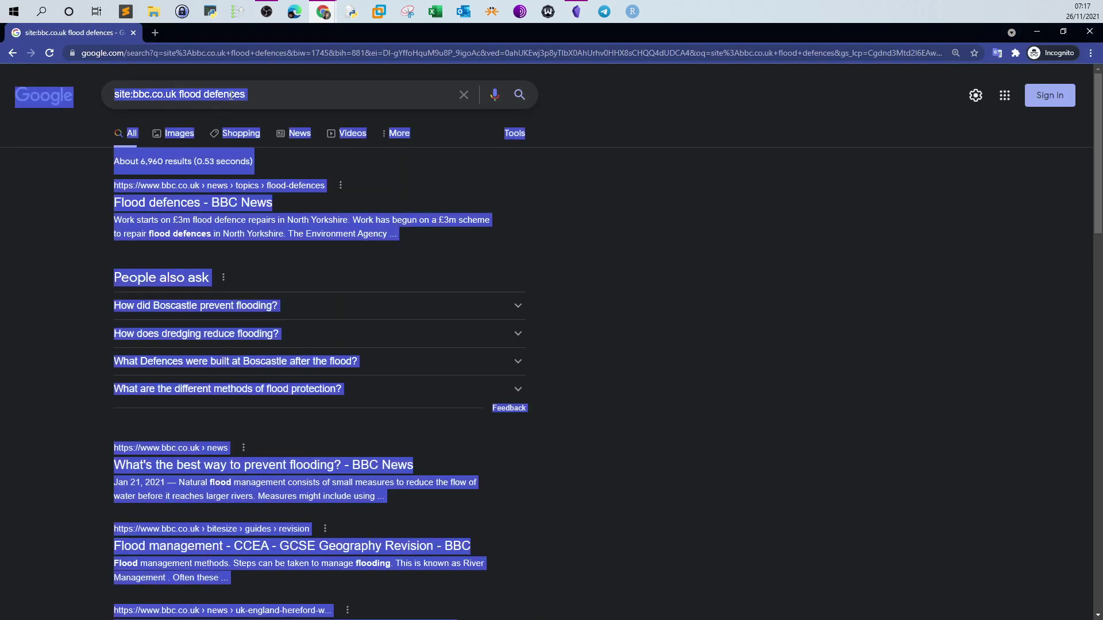
pyautogui.click(197, 102)
pyautogui.hotkey('ctrl', 'a')
pyautogui.write('intitle: login')
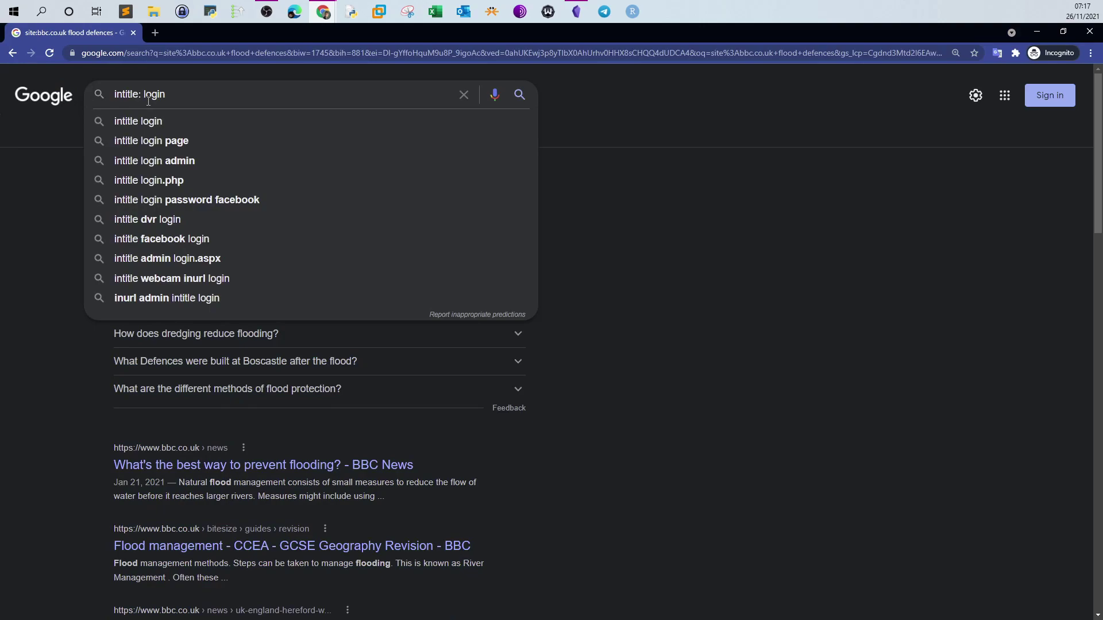
pyautogui.click(145, 94)
pyautogui.press('BackSpace')
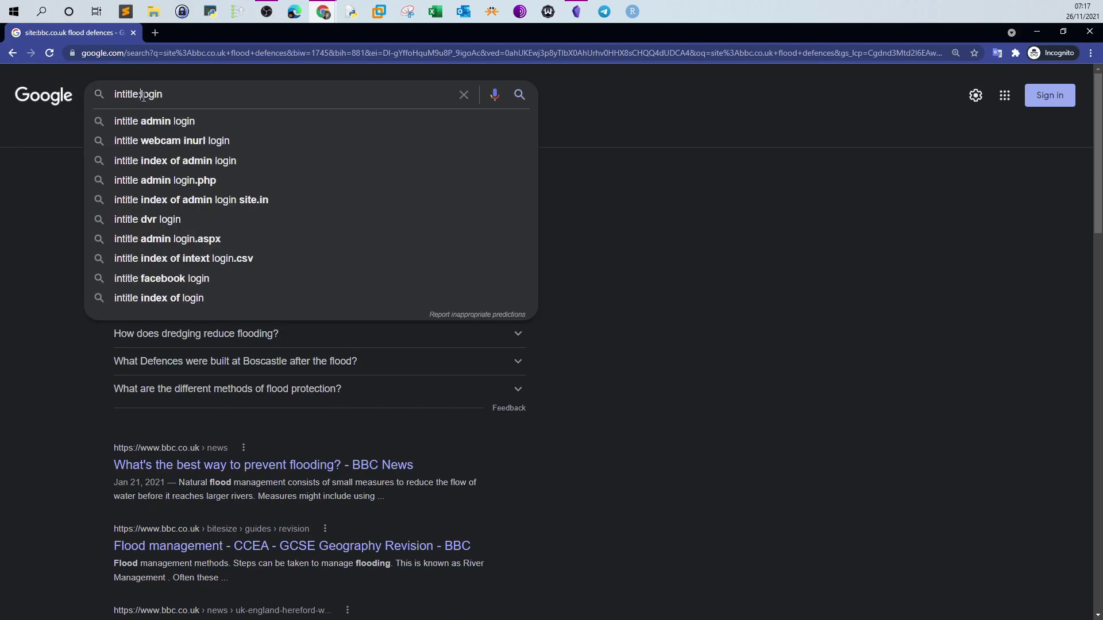
# Step: Highlight login in the Google query, run the intitle:login search and examine the results for pages with login in the title
pyautogui.press('Return')
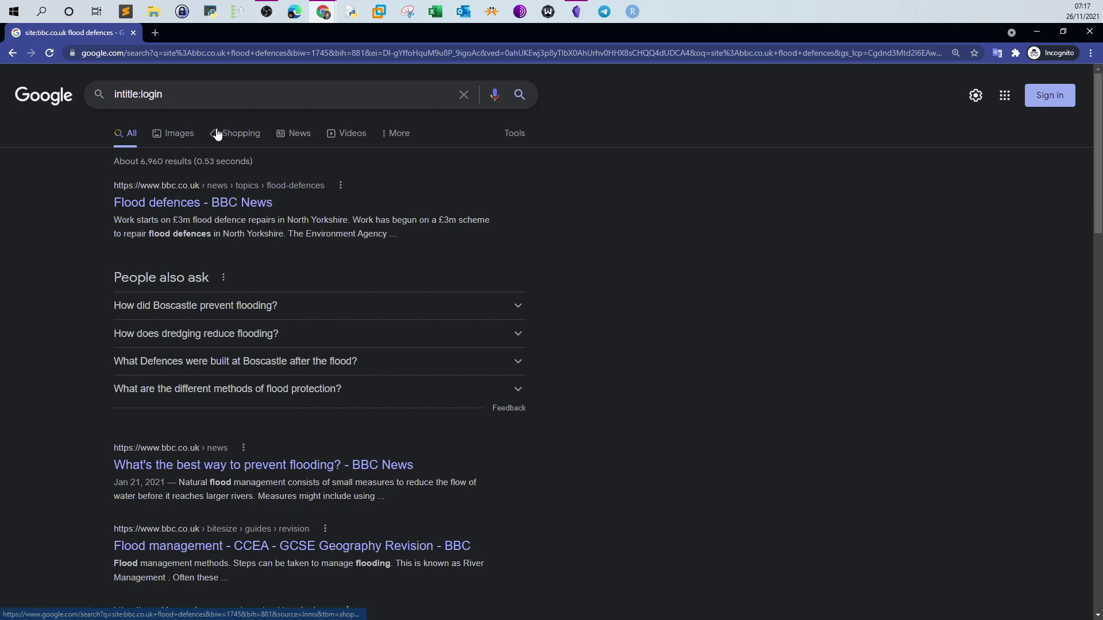
pyautogui.moveTo(186, 106); pyautogui.dragTo(141, 101)
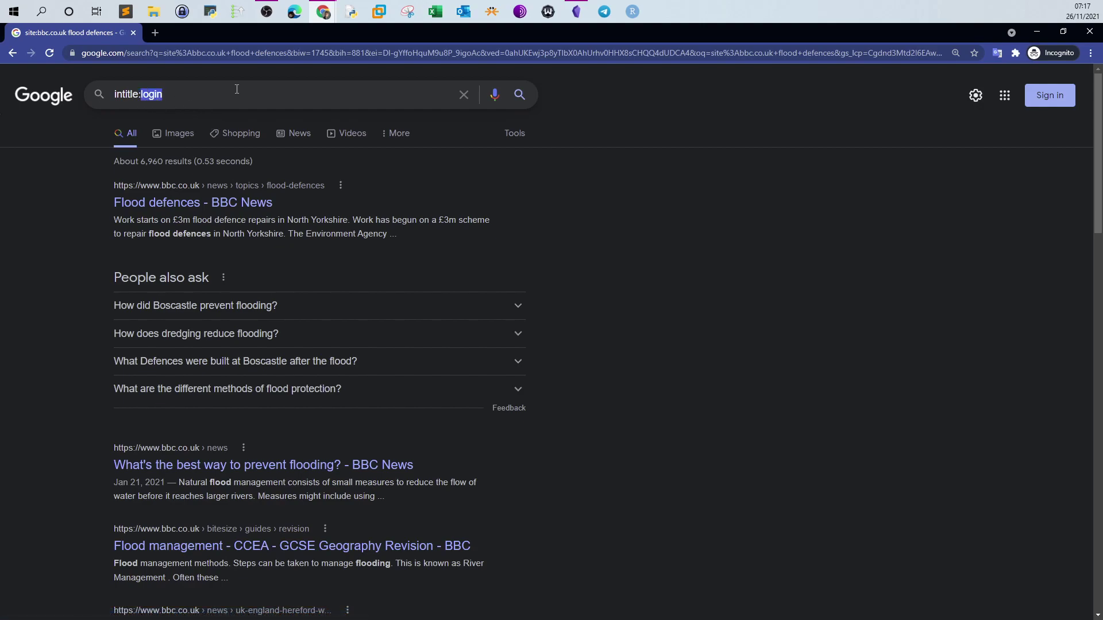
pyautogui.click(520, 95)
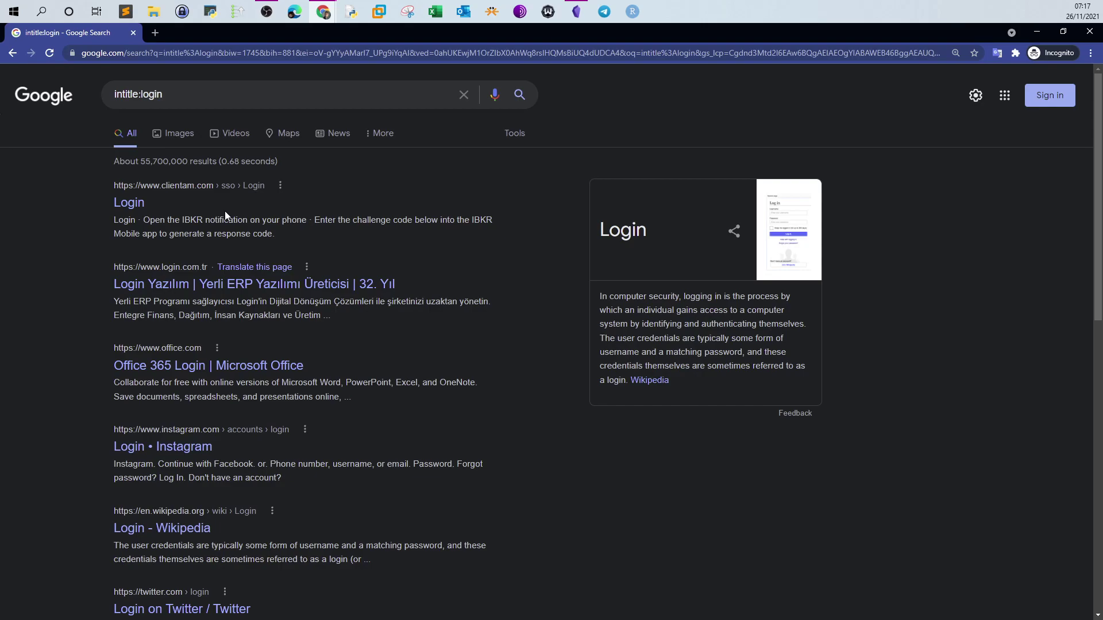
pyautogui.scroll(-3, 316, 372)
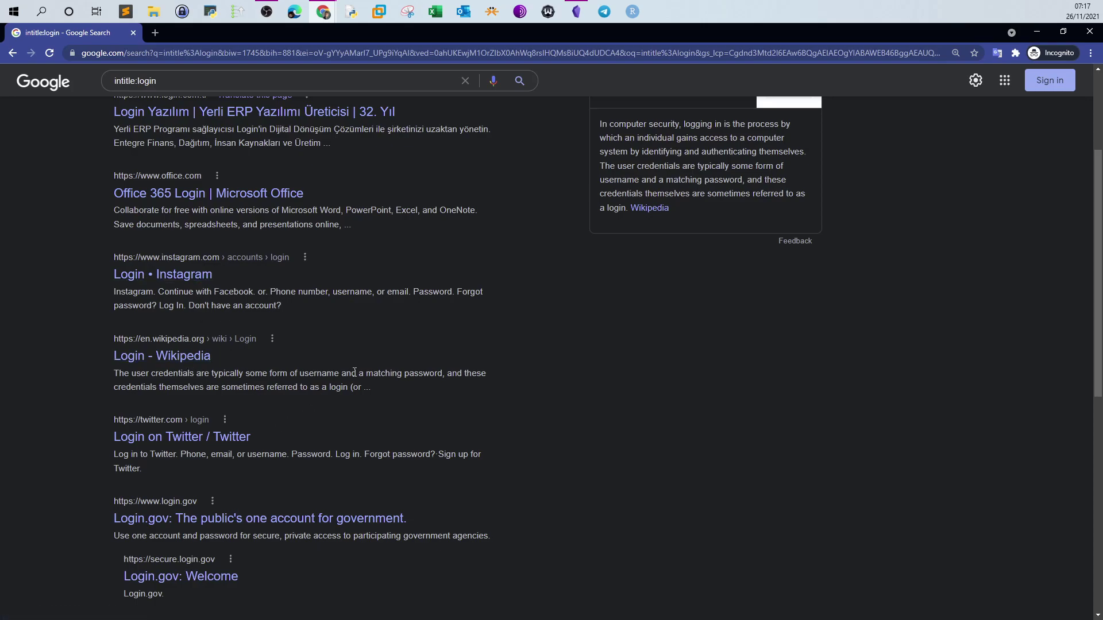
pyautogui.scroll(-10, 378, 377)
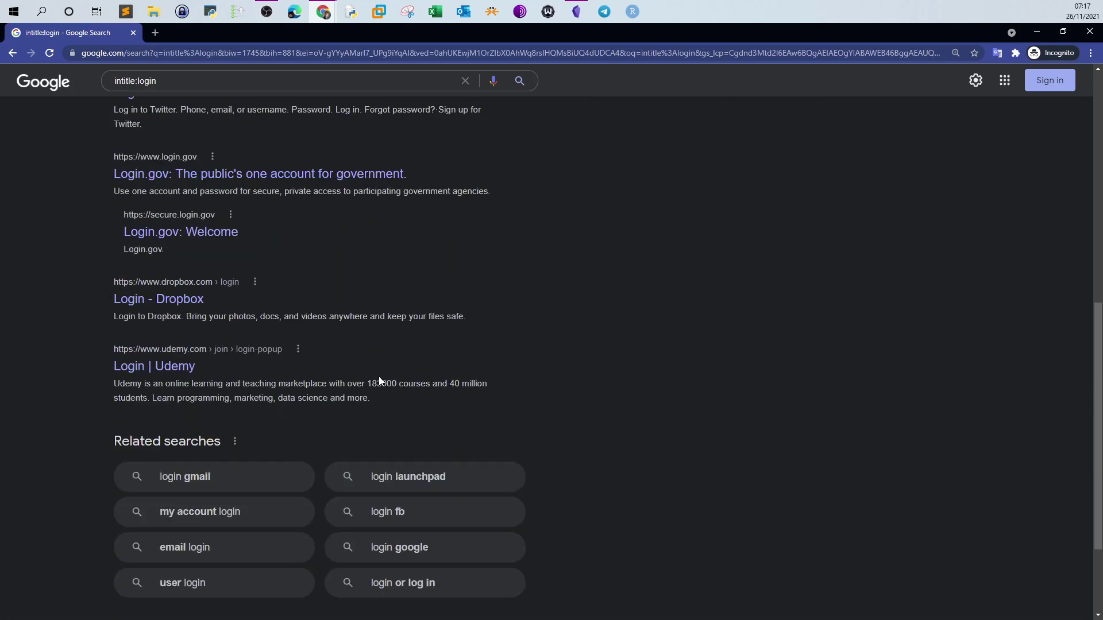
pyautogui.scroll(8, 380, 379)
pyautogui.scroll(5, 379, 382)
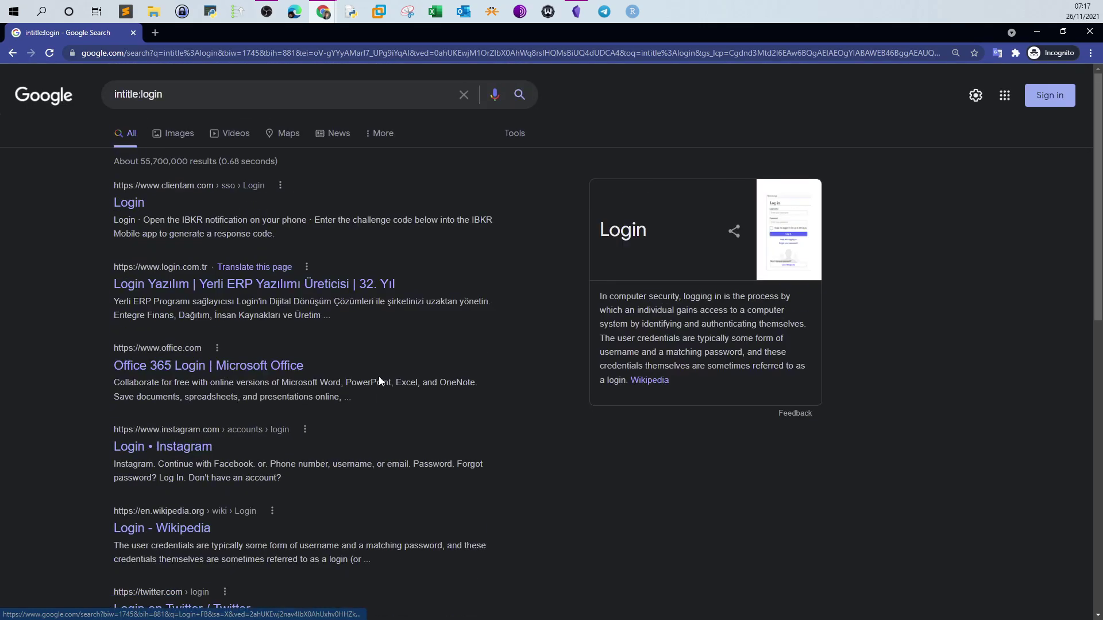
# Step: Add the keyword tryhackme to the intitle:login query and run the search
pyautogui.click(219, 97)
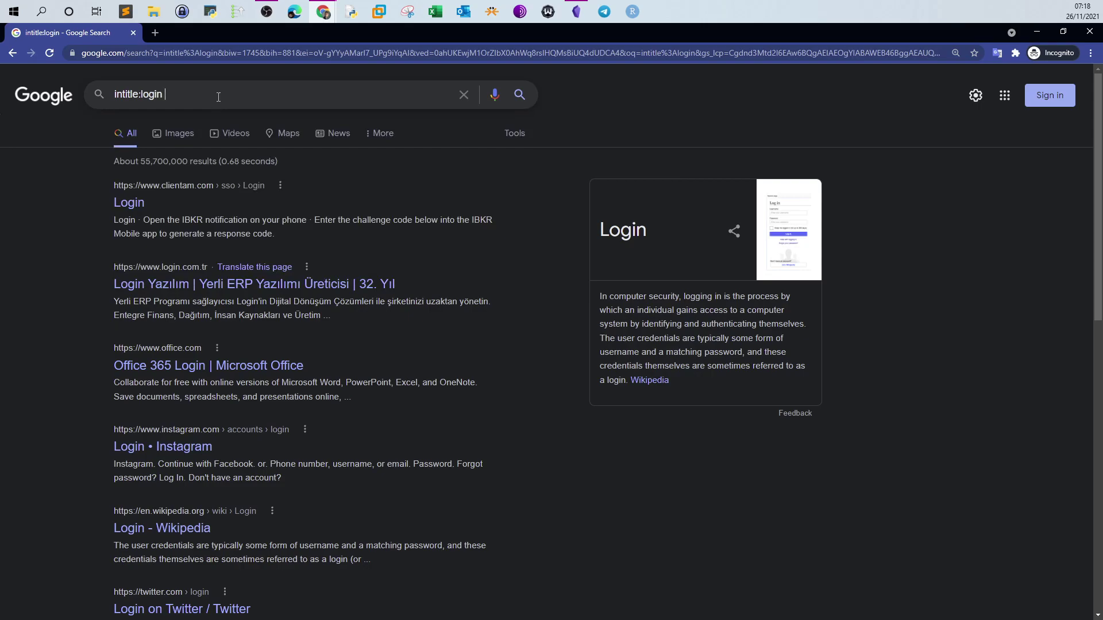
pyautogui.write('tryhackme')
pyautogui.press('Return')
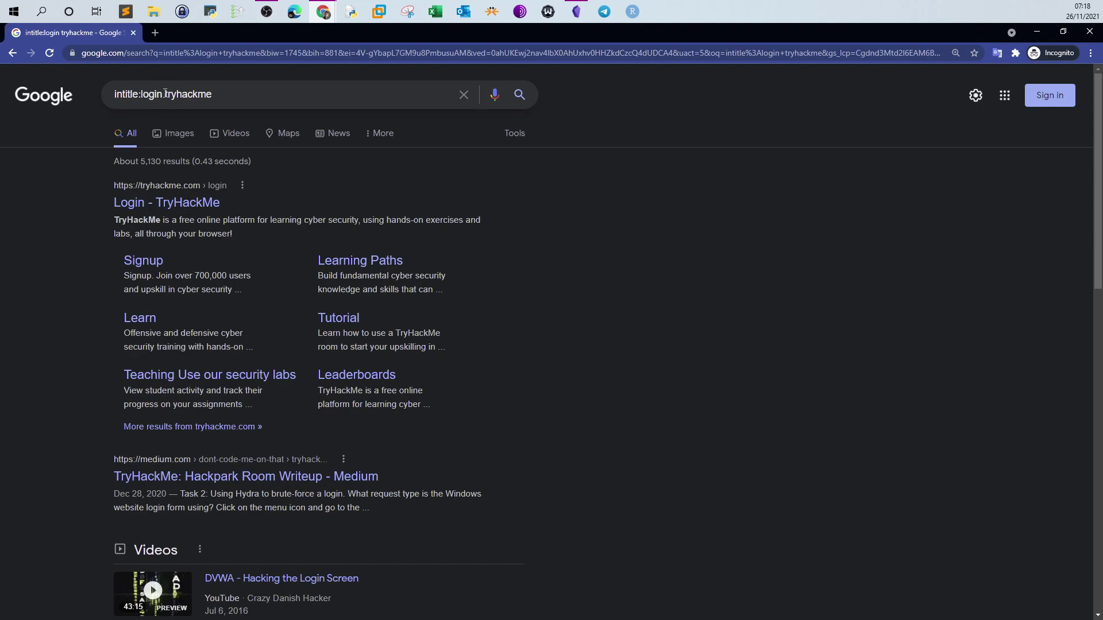
# Step: Replace the tryhackme keyword in the query with hackthebox and run the intitle:login hackthebox search
pyautogui.moveTo(165, 94); pyautogui.dragTo(241, 97)
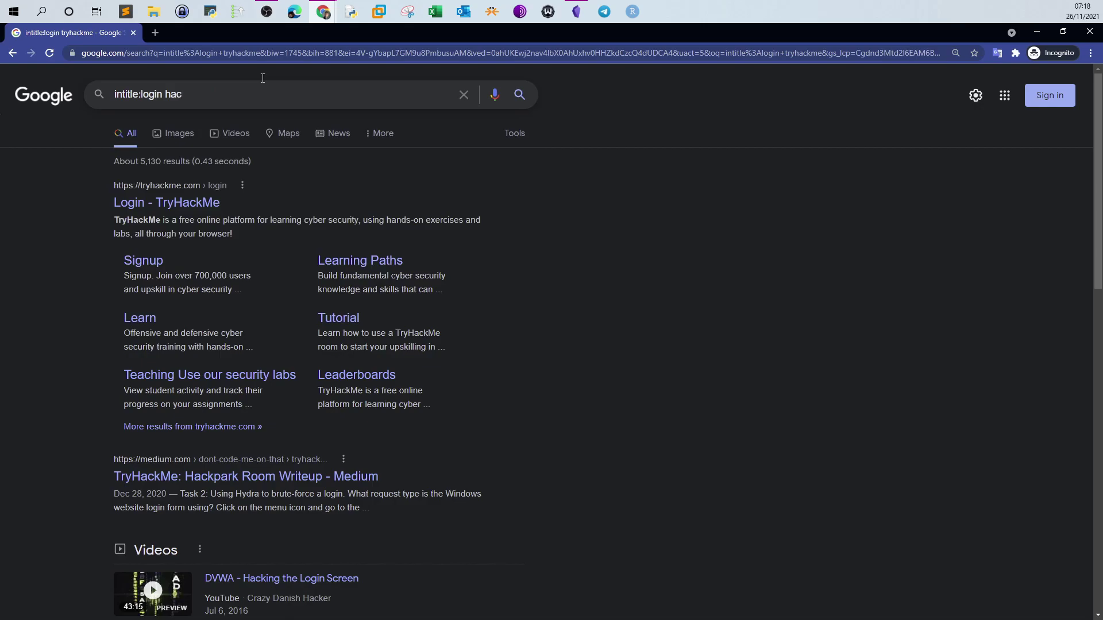
pyautogui.write('kthebox')
pyautogui.press('Return')
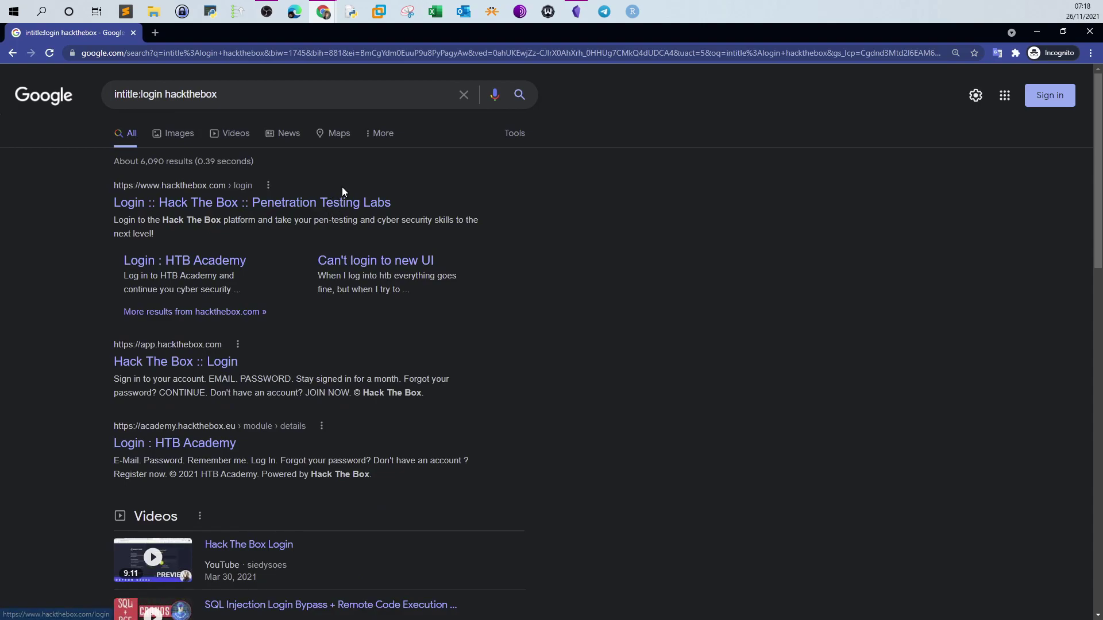
# Step: Switch to Obsidian, look through the Google Dorks note up to the URL string operators, and return to the Google results
pyautogui.click(576, 11)
pyautogui.scroll(5, 590, 385)
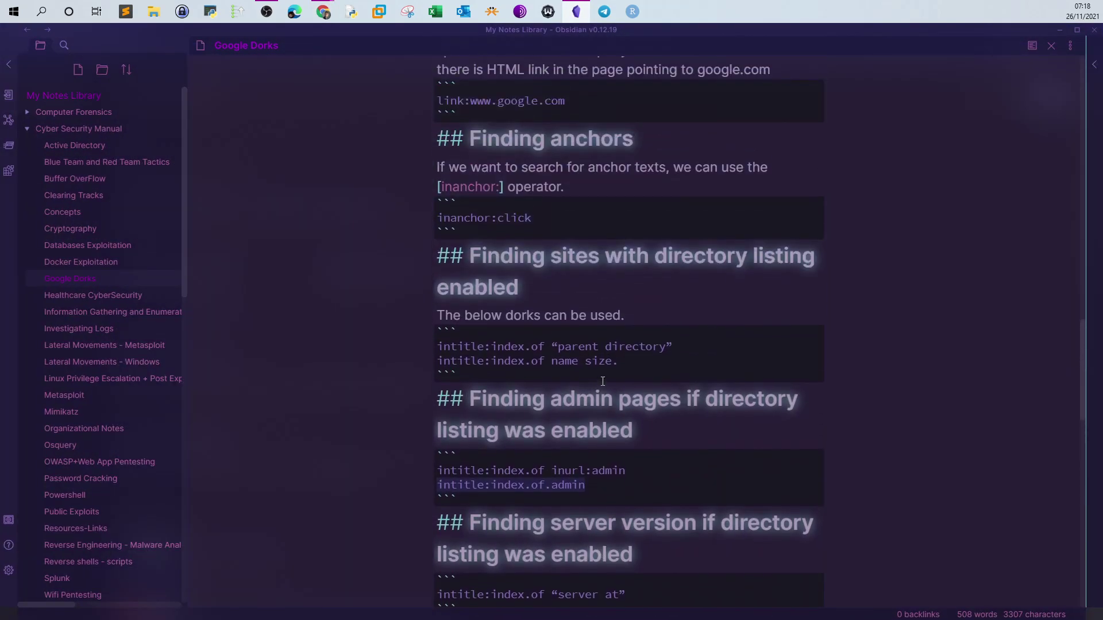
pyautogui.scroll(3, 603, 381)
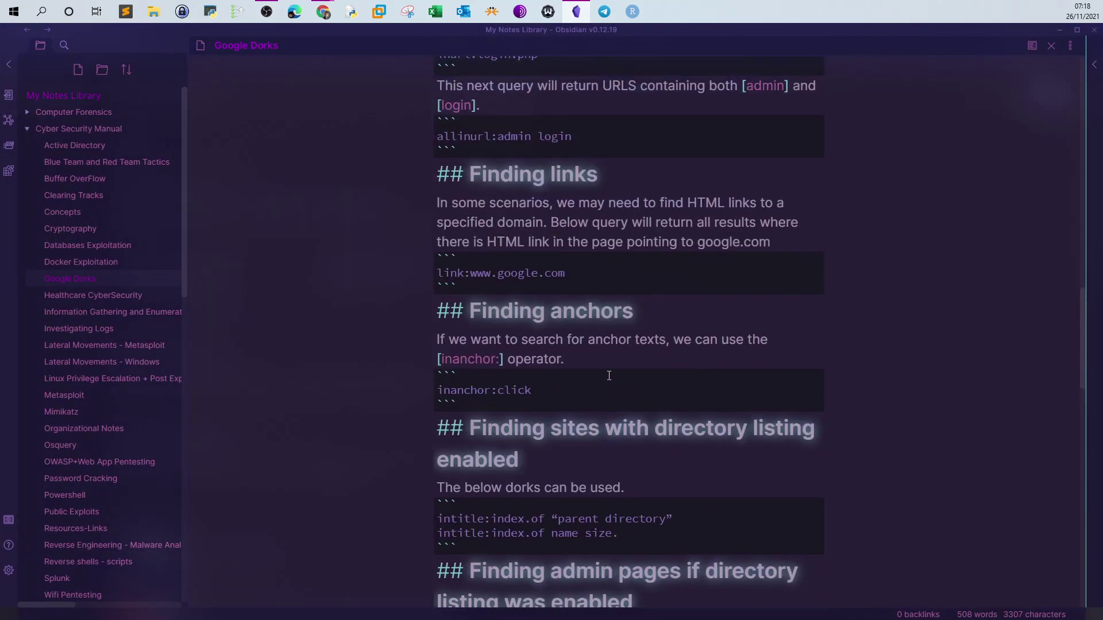
pyautogui.scroll(4, 595, 362)
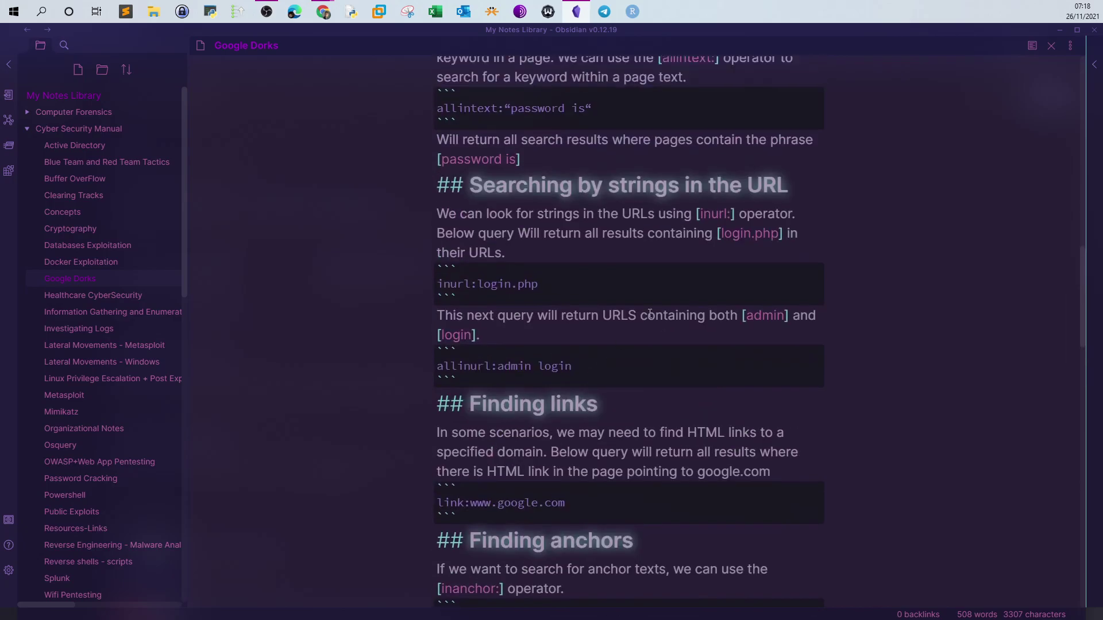
pyautogui.click(1060, 36)
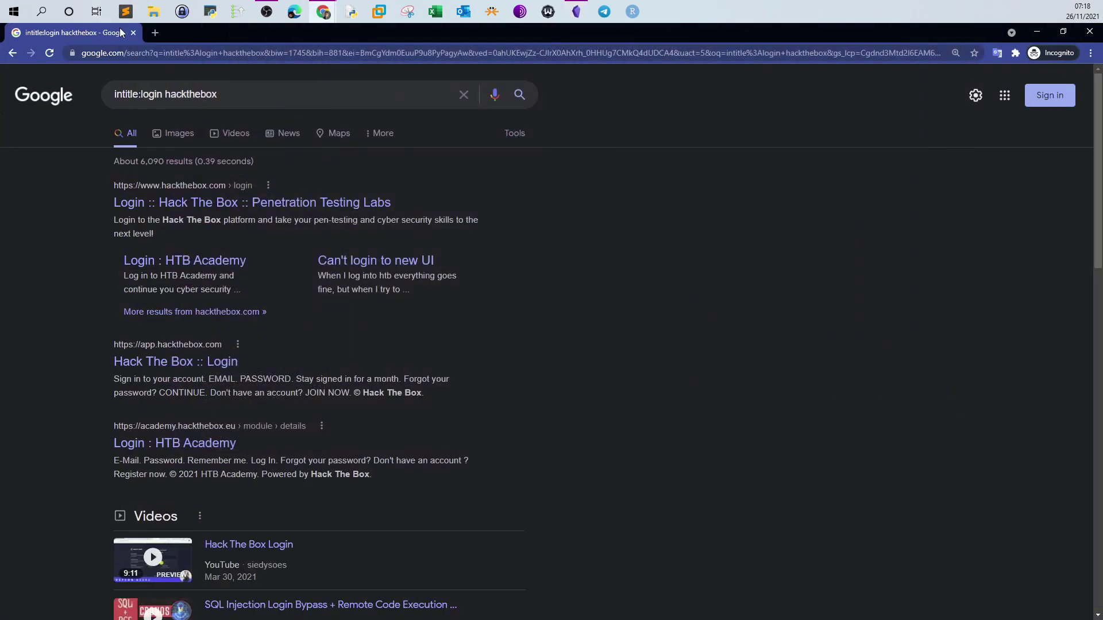
# Step: Replace the Google query with filetype:php inurl:wp-config, highlight it to point it out, and run the search
pyautogui.moveTo(245, 97); pyautogui.dragTo(114, 99)
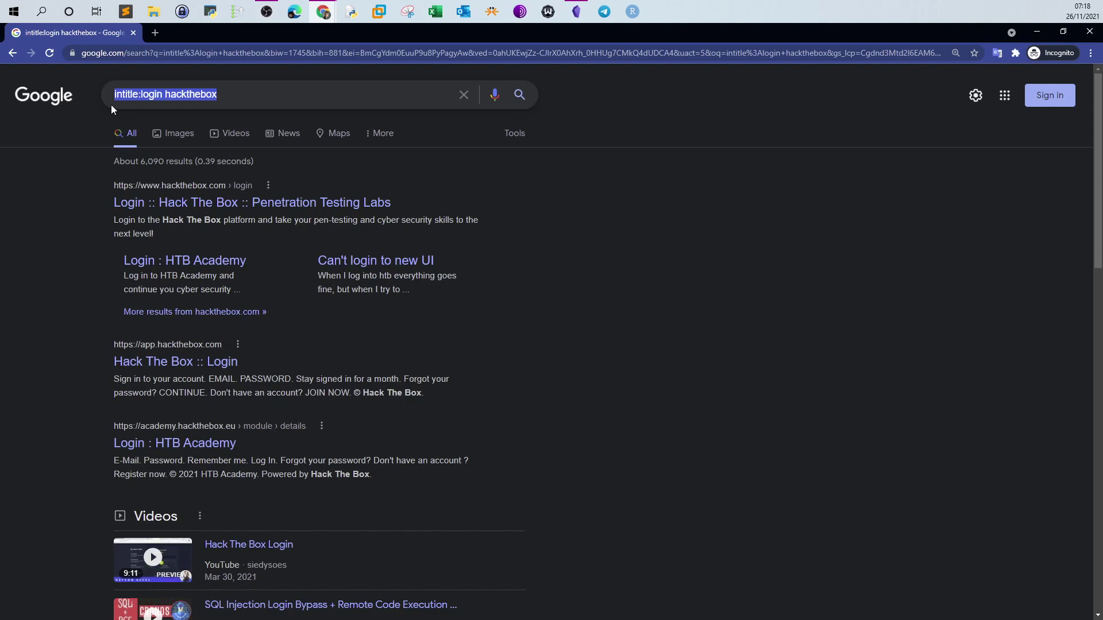
pyautogui.write('i')
pyautogui.press('BackSpace')
pyautogui.write('f')
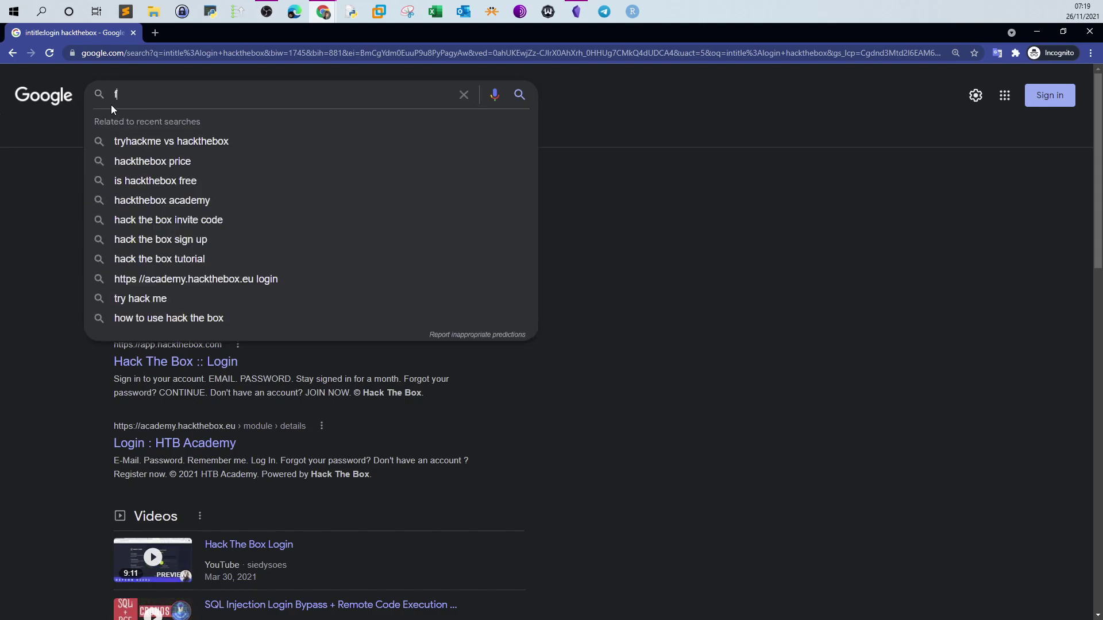
pyautogui.write('ilet')
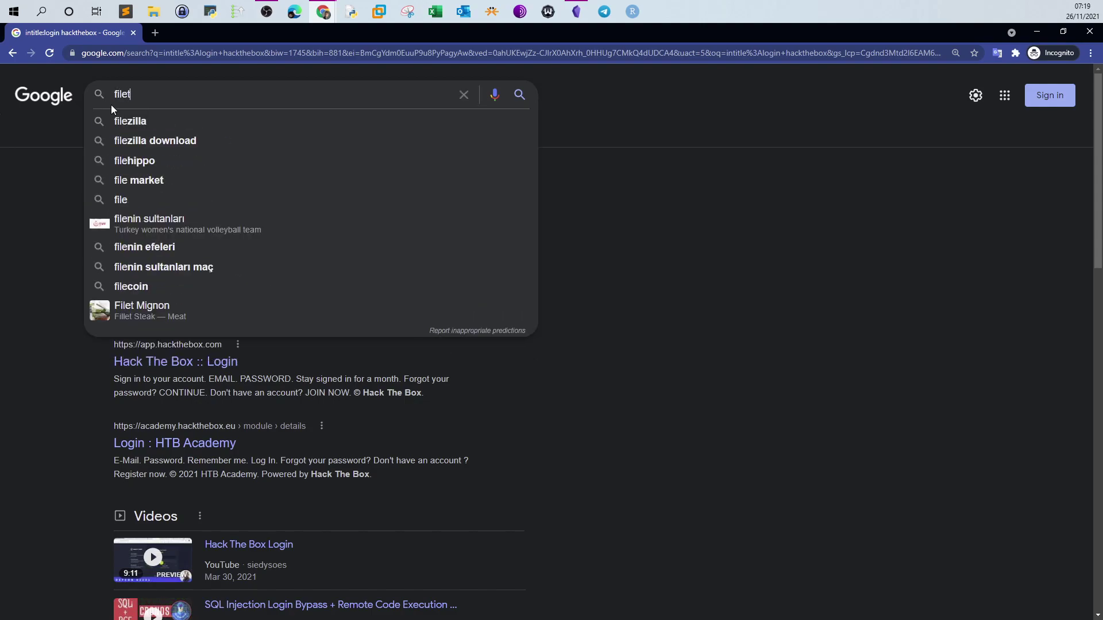
pyautogui.write('ype:')
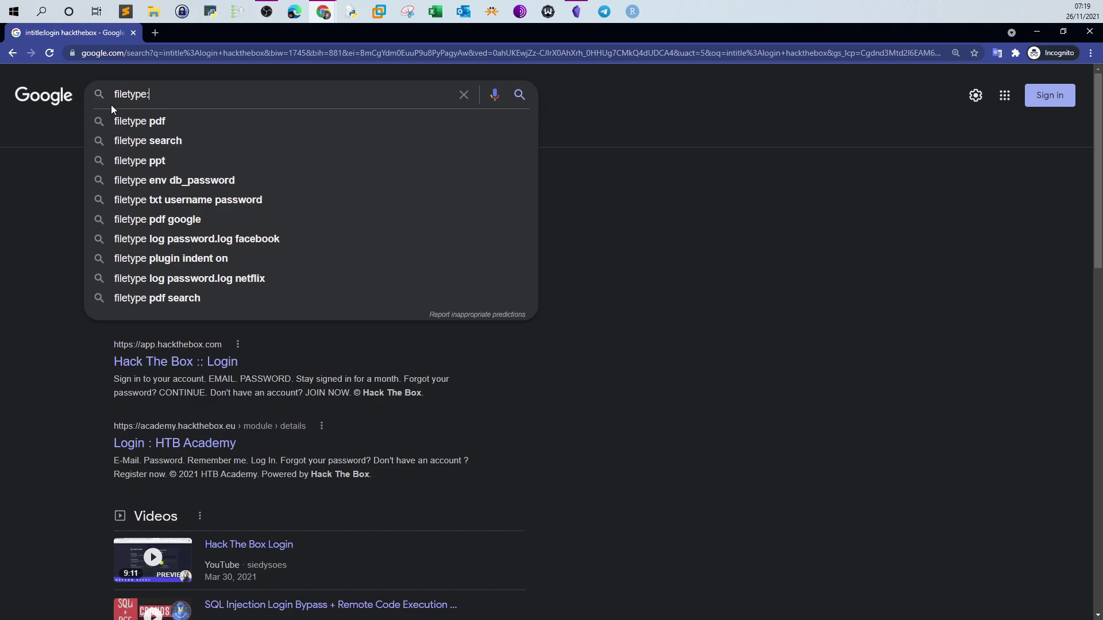
pyautogui.write('php in')
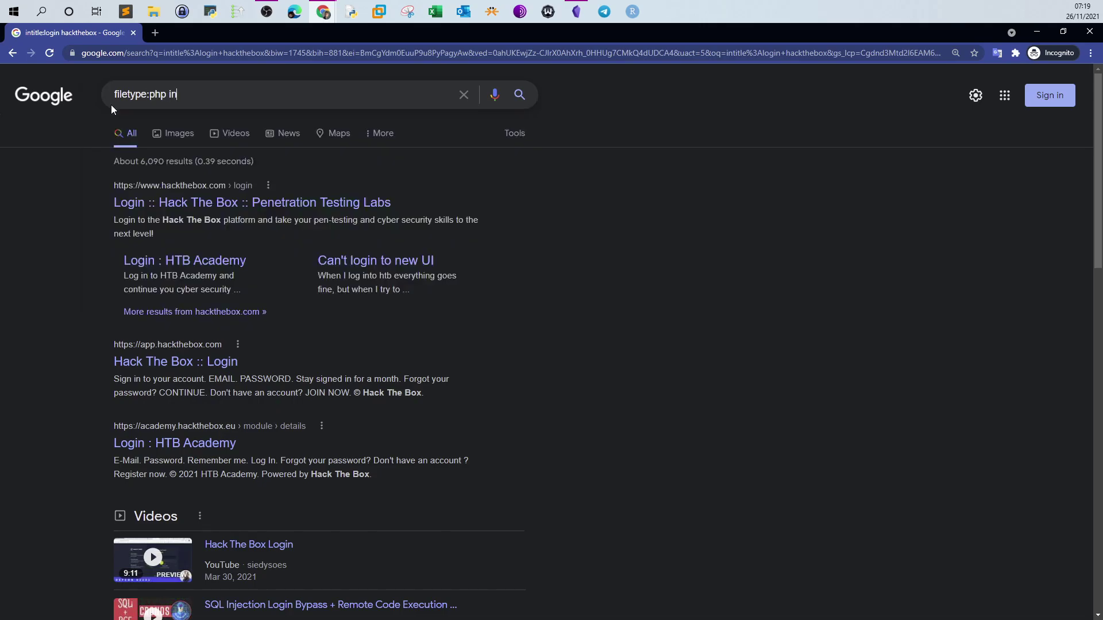
pyautogui.write('url:wp-config')
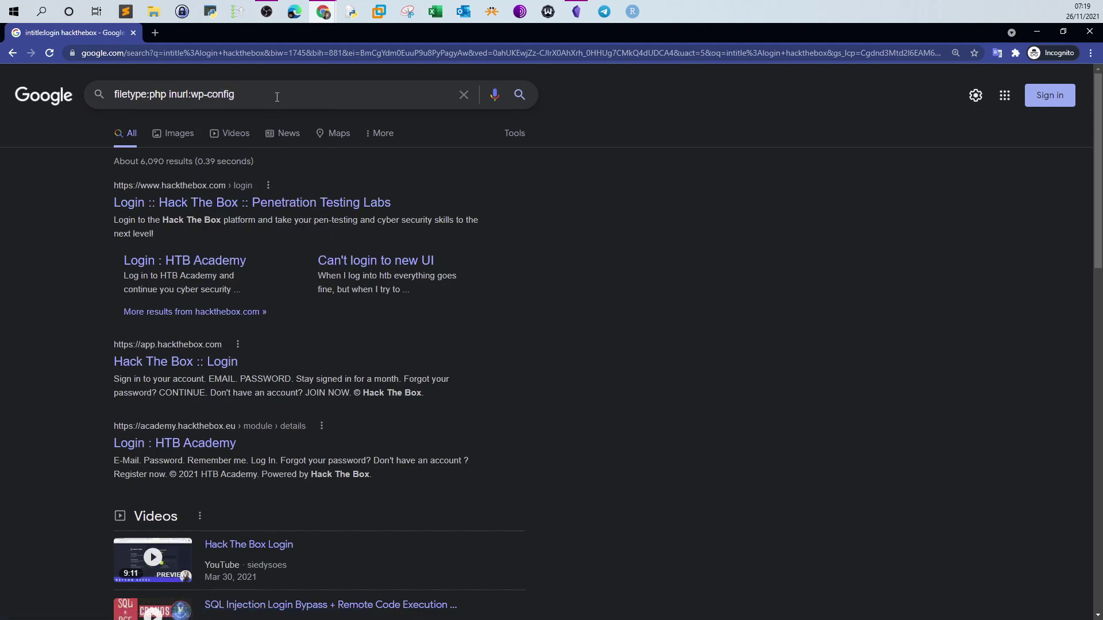
pyautogui.moveTo(276, 97); pyautogui.dragTo(113, 96)
pyautogui.click(350, 87)
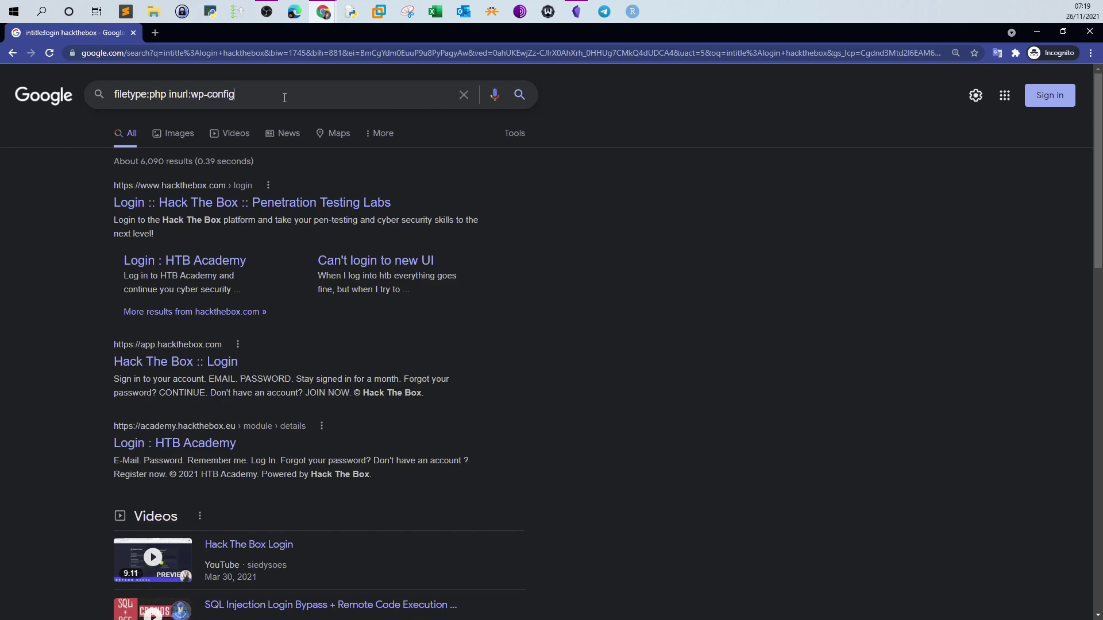
pyautogui.press('Return')
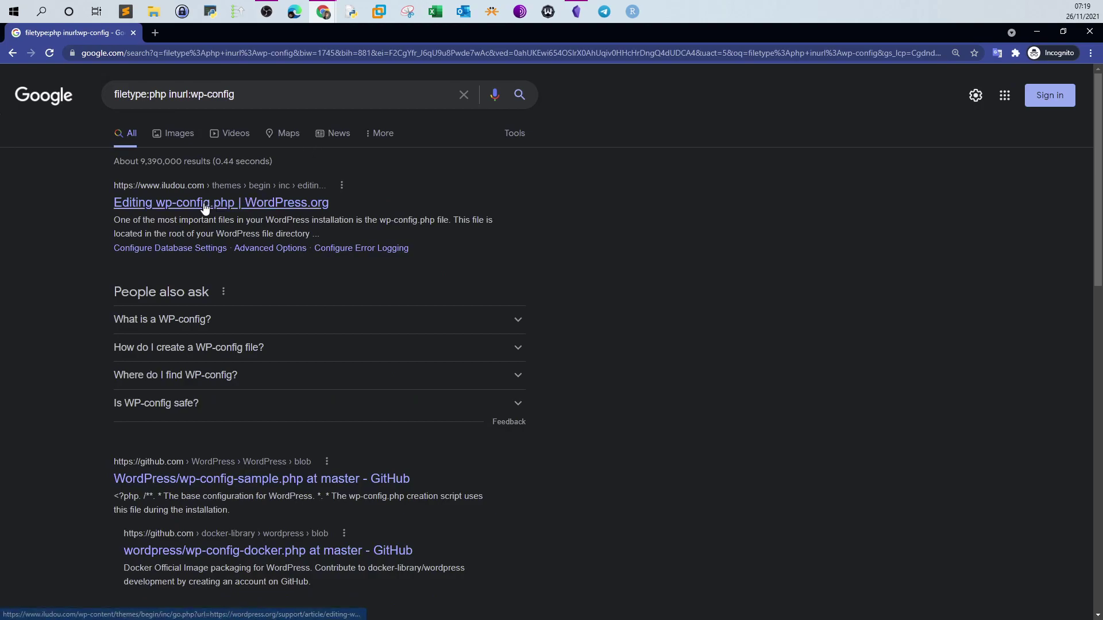
# Step: View the Editing wp-config.php result, return to the results, and open the GitHub wp-config-sample.php result to examine the file
pyautogui.click(289, 204)
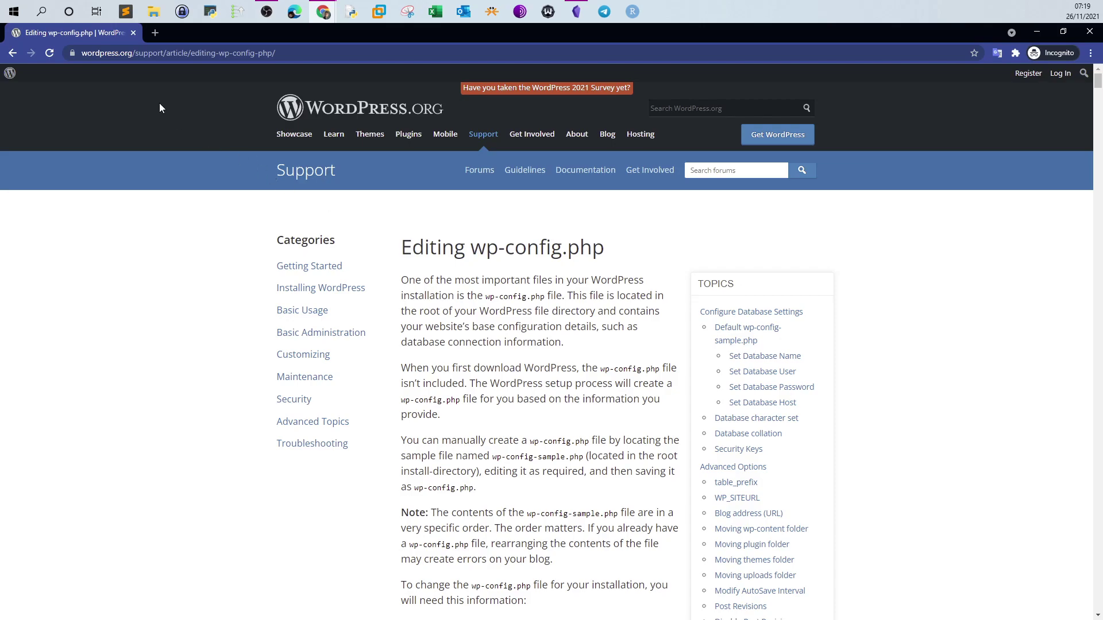
pyautogui.click(12, 53)
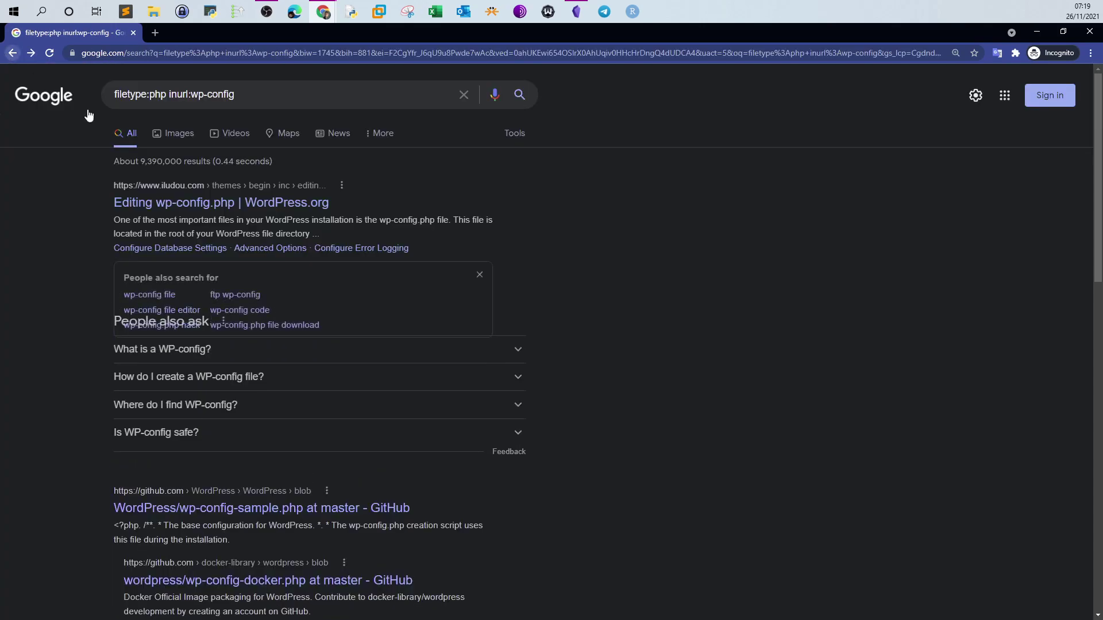
pyautogui.scroll(-3, 222, 247)
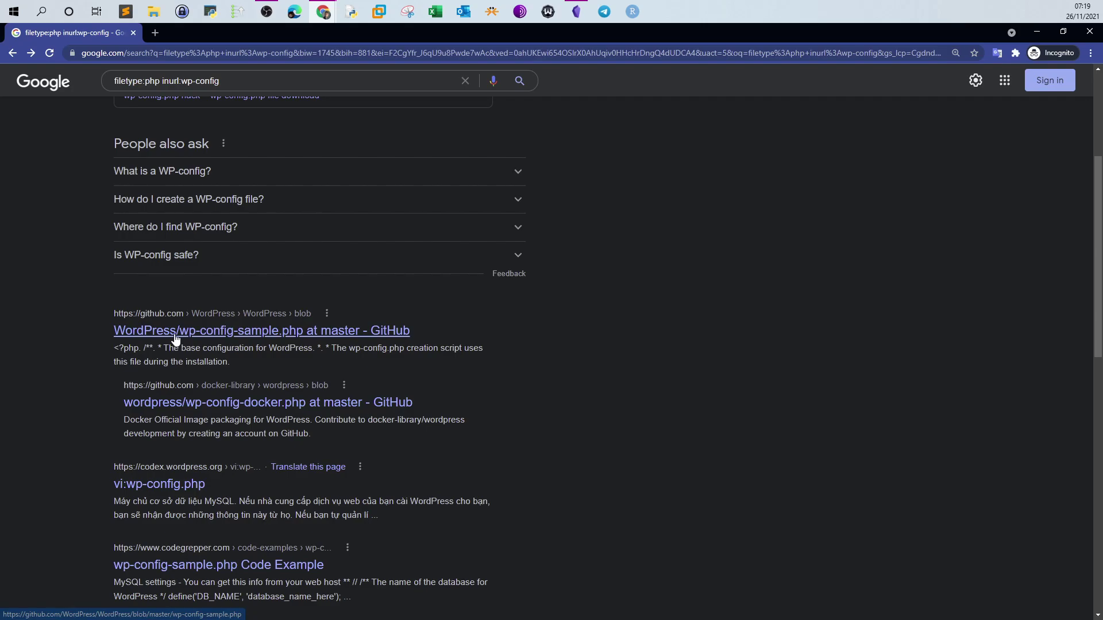
pyautogui.click(174, 333)
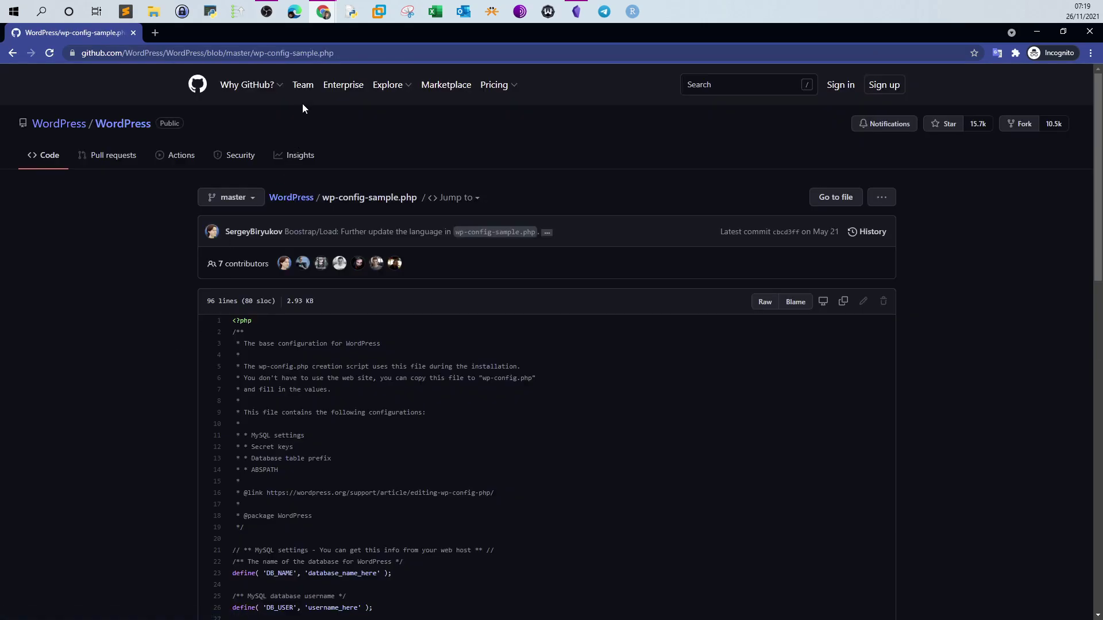
pyautogui.scroll(-2, 382, 379)
pyautogui.scroll(2, 357, 424)
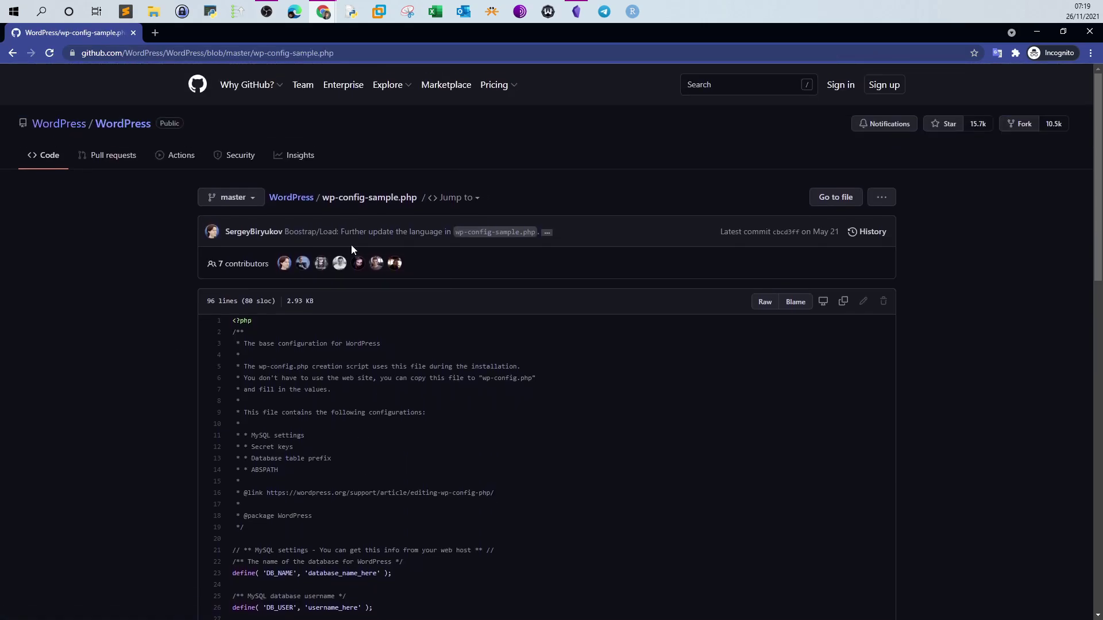
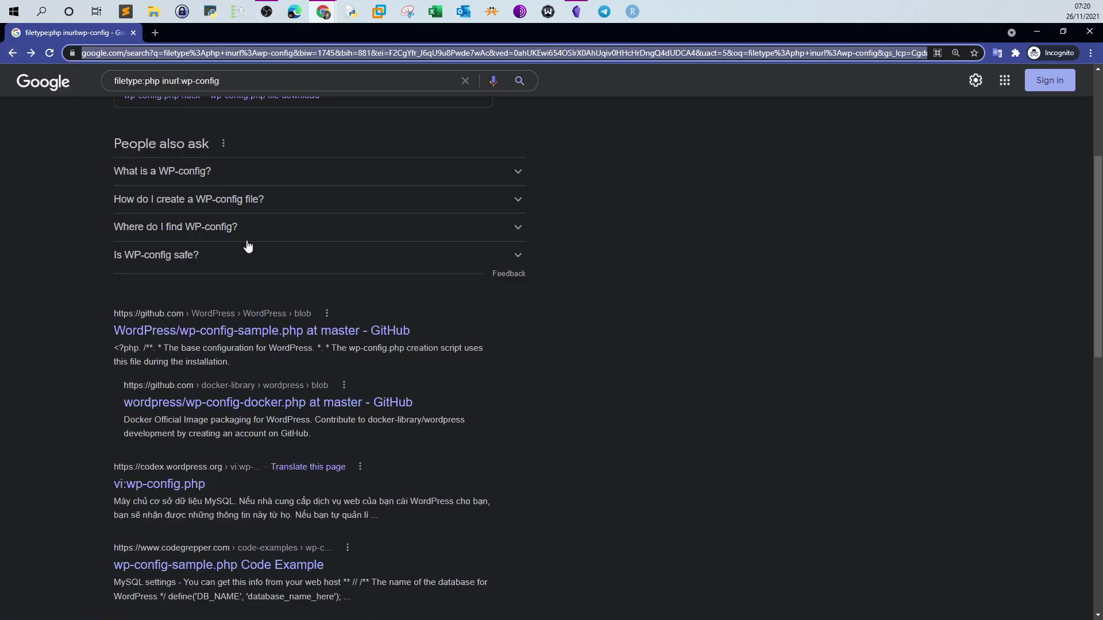
# Step: Browse the remaining wp-config search results and open the bcg_dev/sdac-doc.git result
pyautogui.scroll(-3, 248, 246)
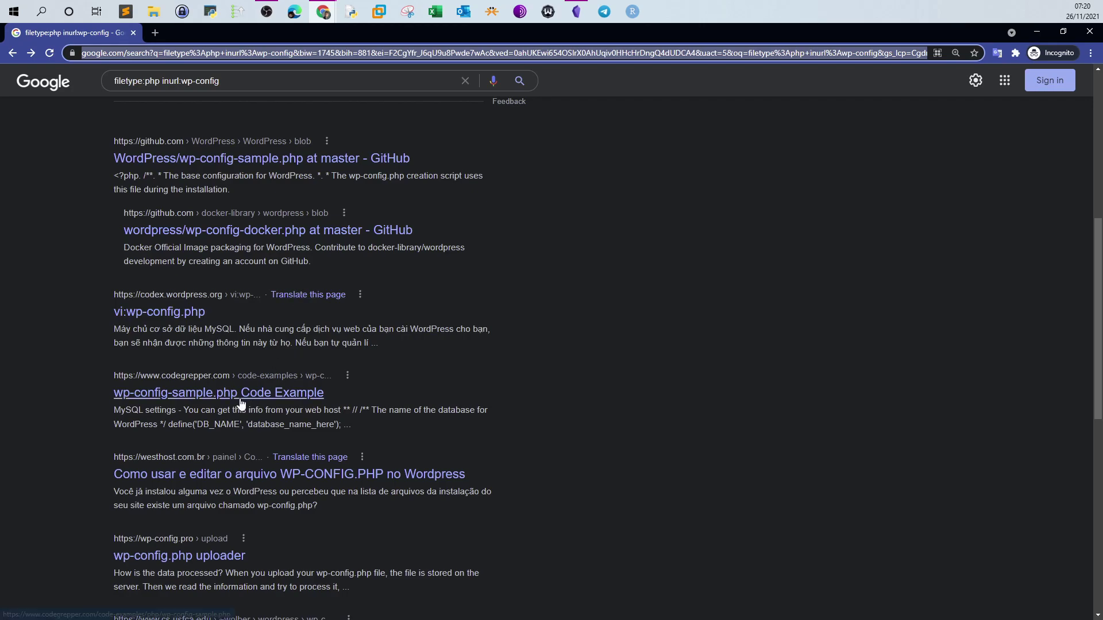
pyautogui.scroll(-1, 240, 404)
pyautogui.scroll(-1, 240, 404)
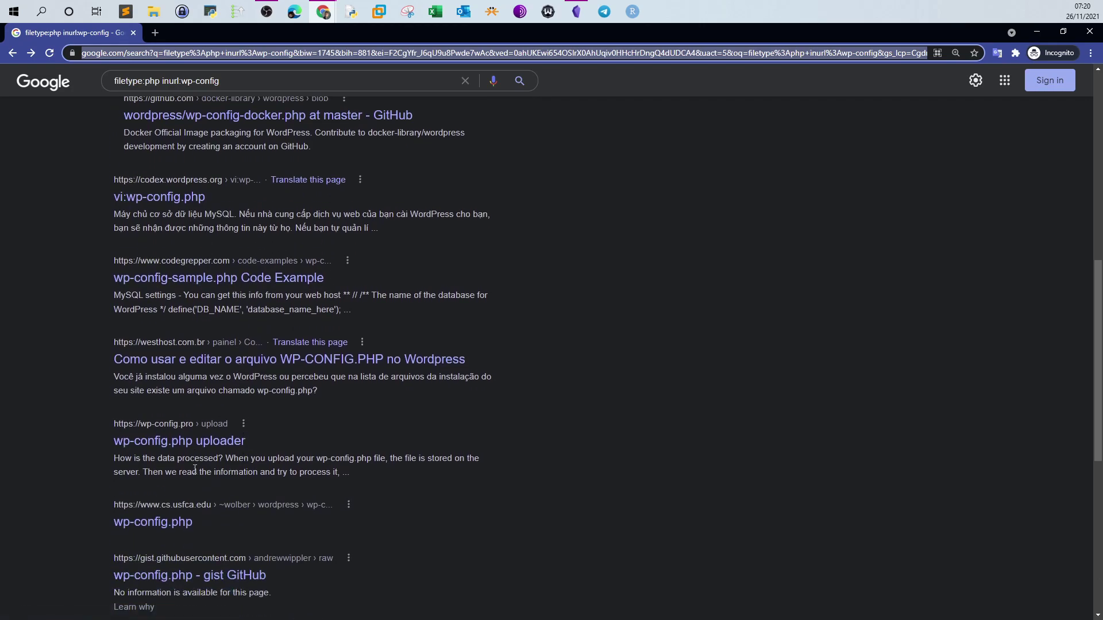
pyautogui.scroll(-1, 182, 447)
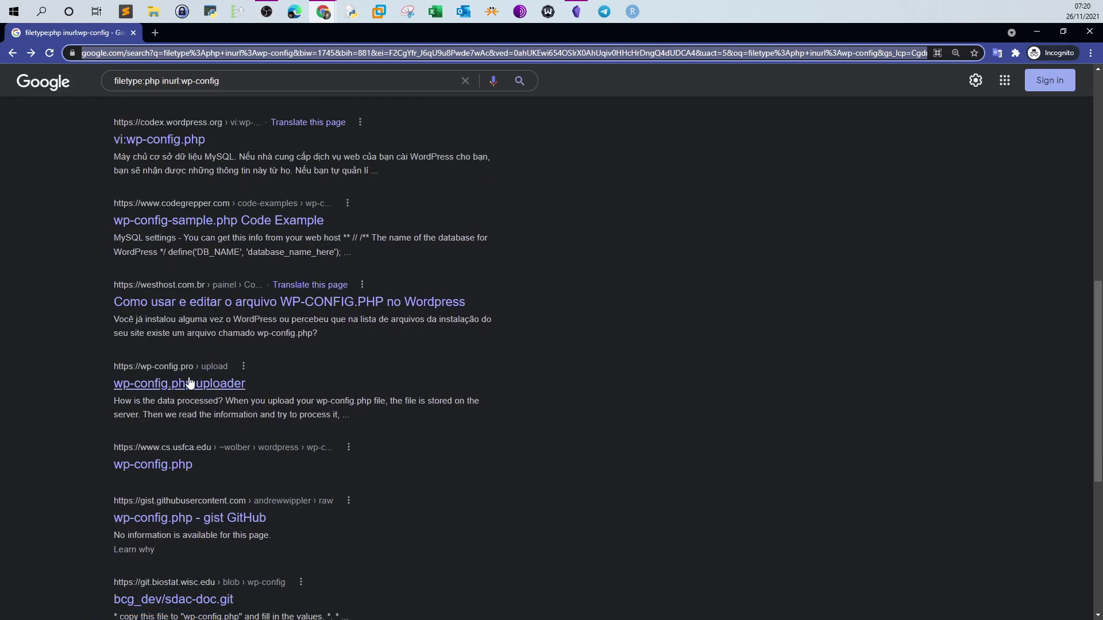
pyautogui.scroll(-2, 190, 412)
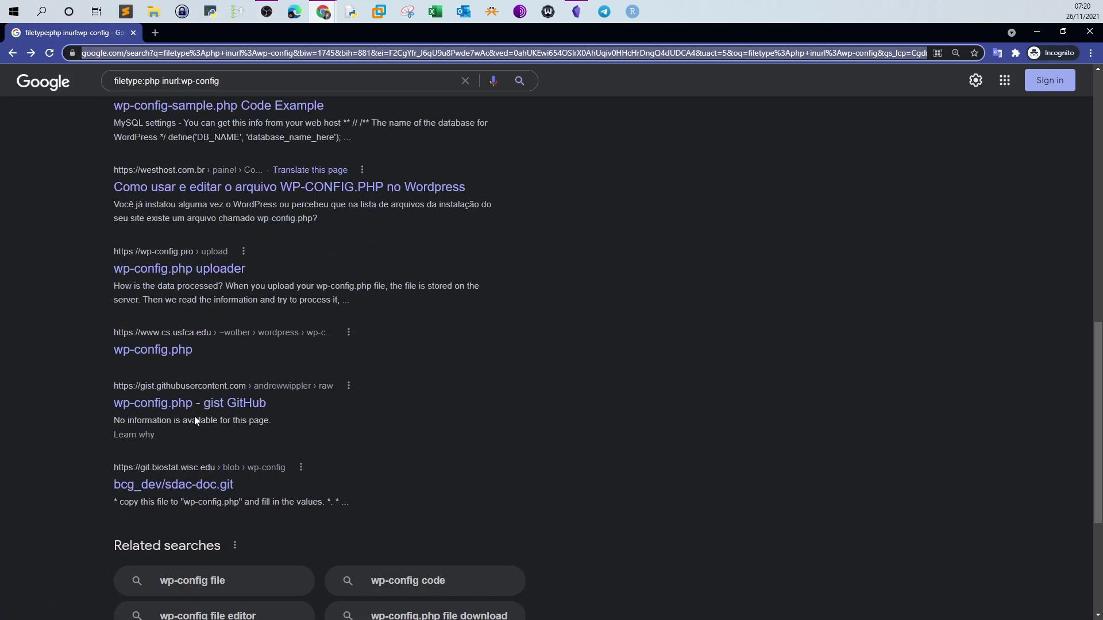
pyautogui.click(215, 494)
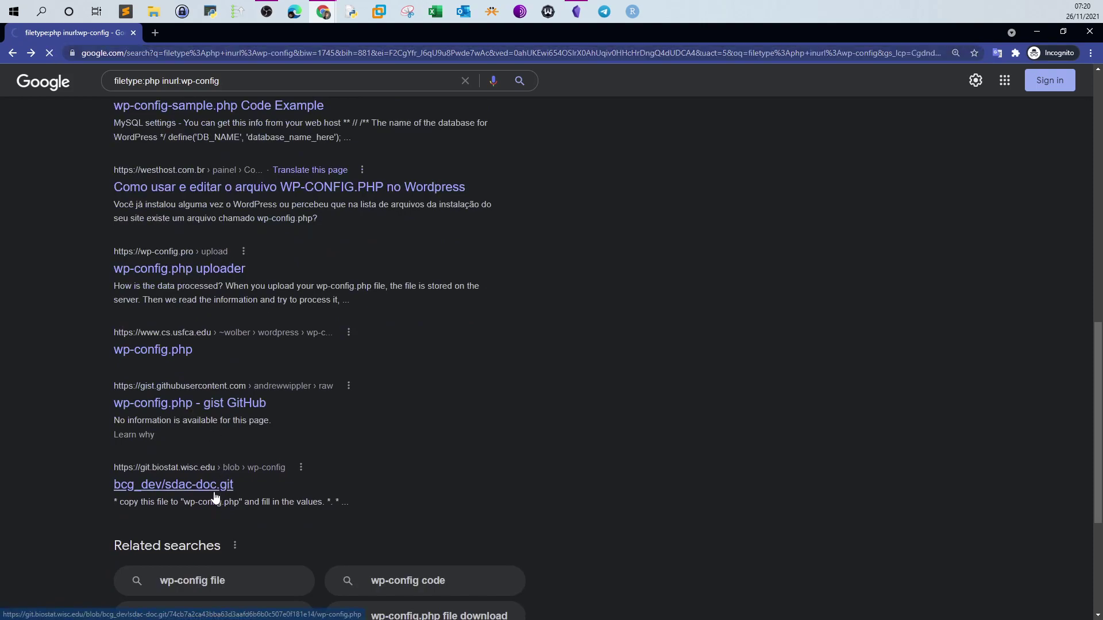
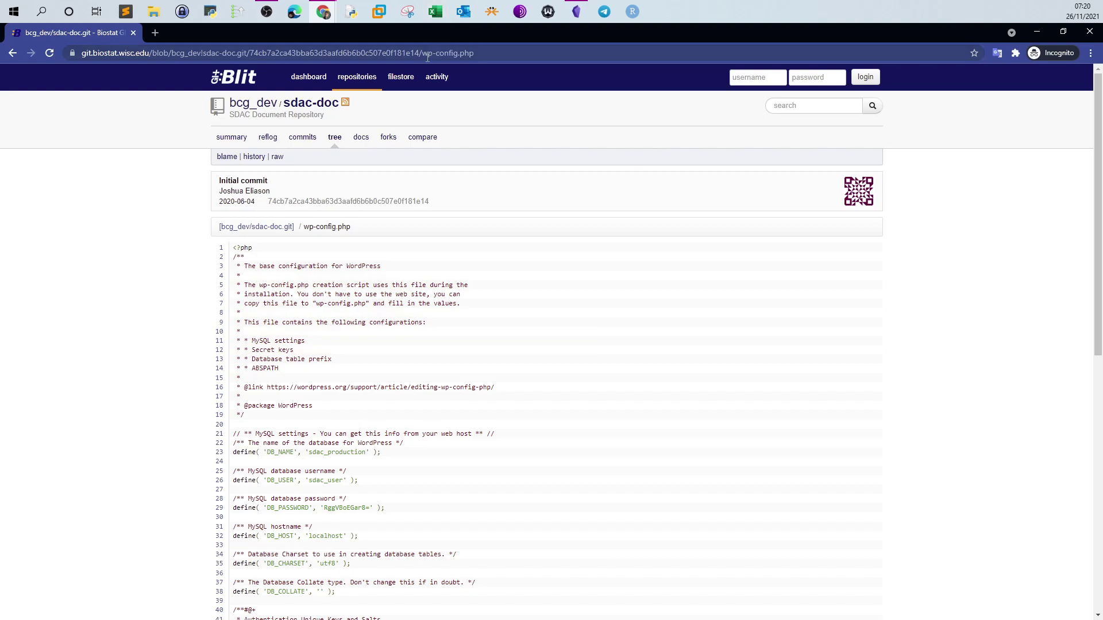
# Step: Examine the exposed wp-config.php file, highlighting its file name in the URL and the database credentials, and return to the search results
pyautogui.moveTo(427, 58); pyautogui.dragTo(499, 58)
pyautogui.scroll(-3, 310, 228)
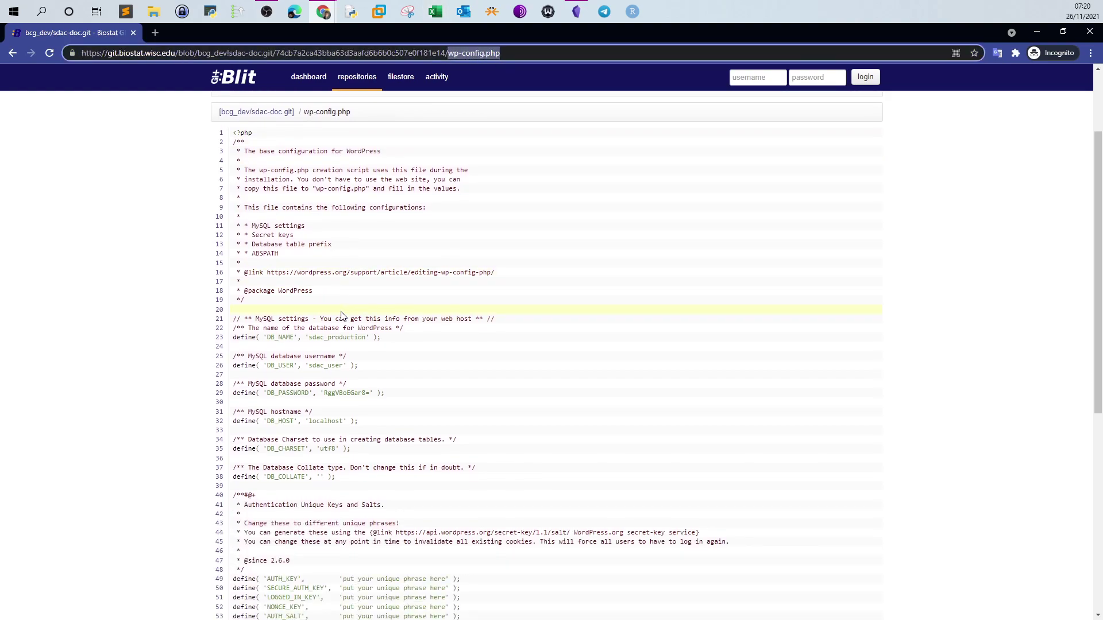
pyautogui.moveTo(324, 335); pyautogui.dragTo(368, 337)
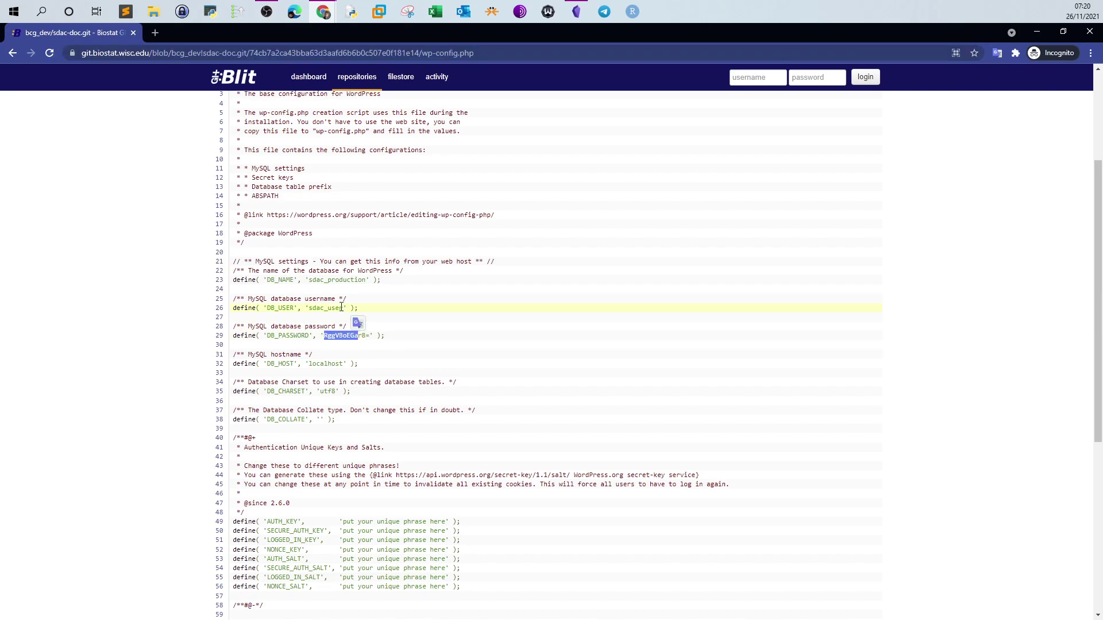
pyautogui.doubleClick(326, 307)
pyautogui.scroll(-6, 419, 321)
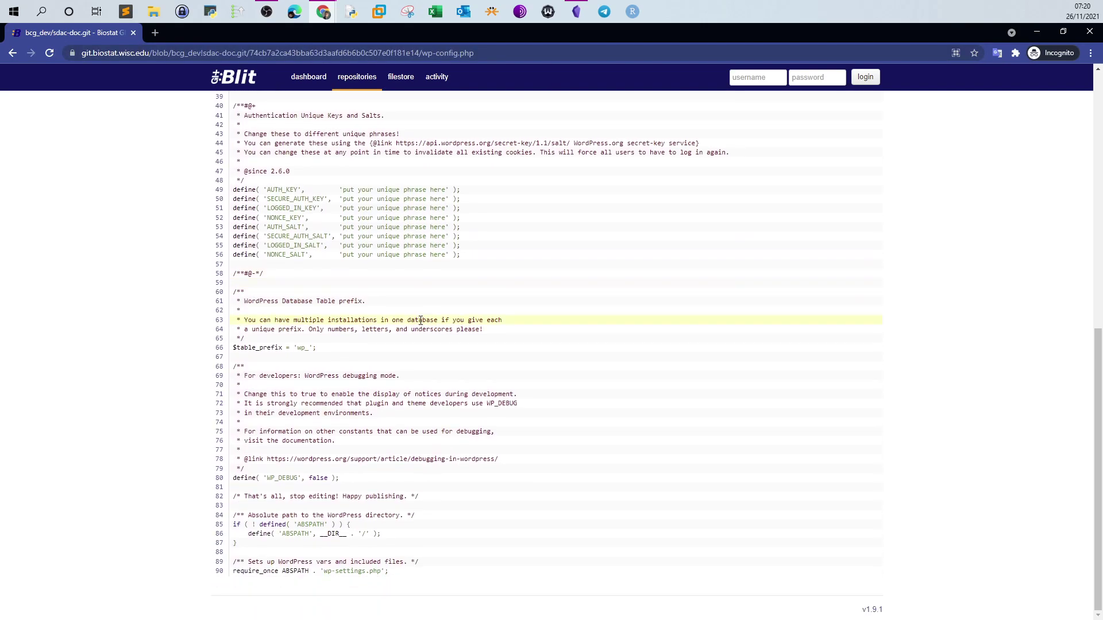
pyautogui.scroll(10, 421, 321)
pyautogui.click(12, 53)
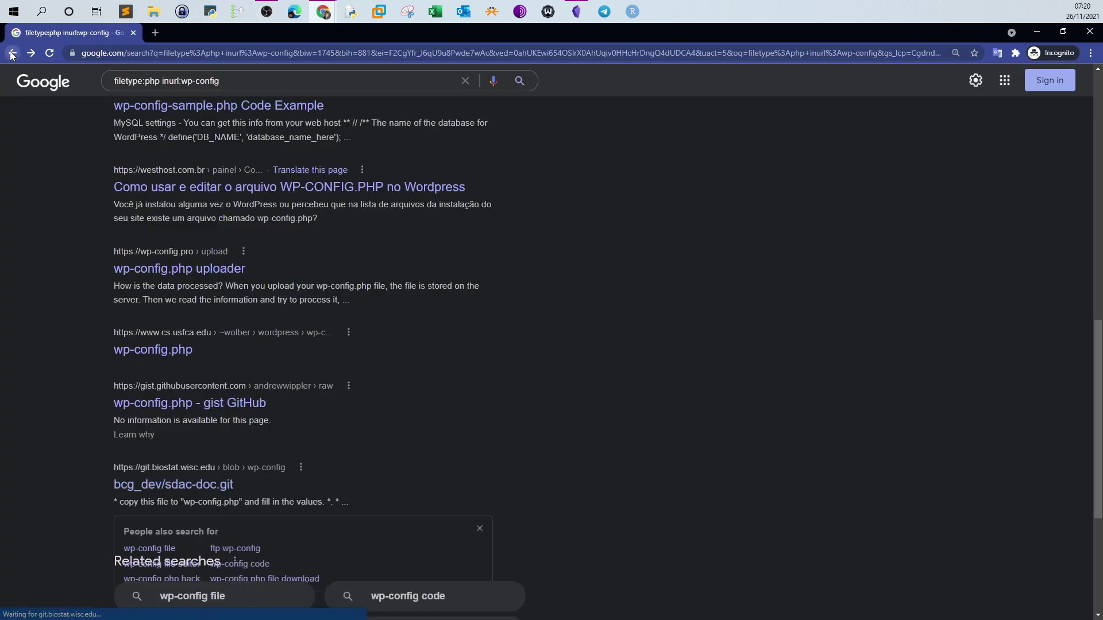
pyautogui.scroll(15, 590, 265)
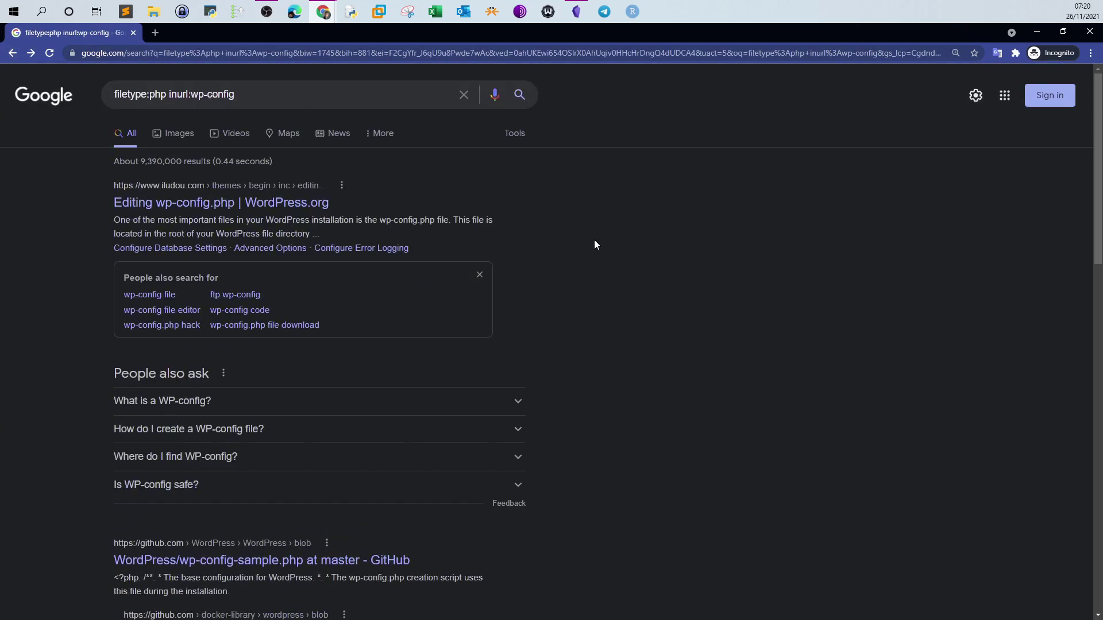
# Step: Switch to the Google Hacking Database, go to page 5 of the dork list, and open the intitle:"index of" site:gov.gr entry
pyautogui.moveTo(324, 12)
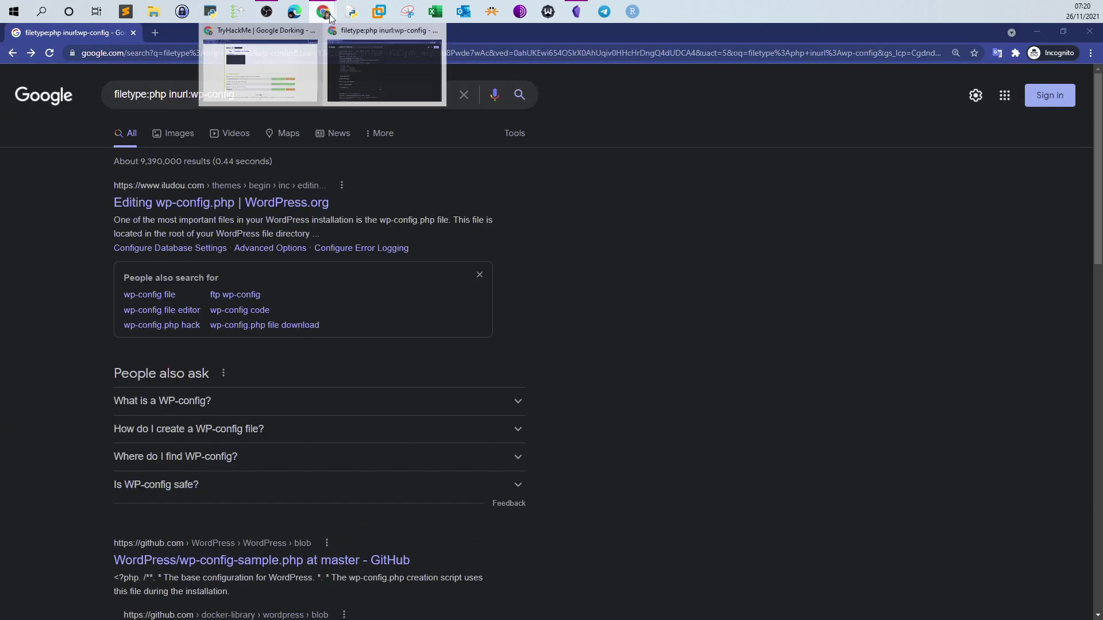
pyautogui.click(279, 88)
pyautogui.click(214, 34)
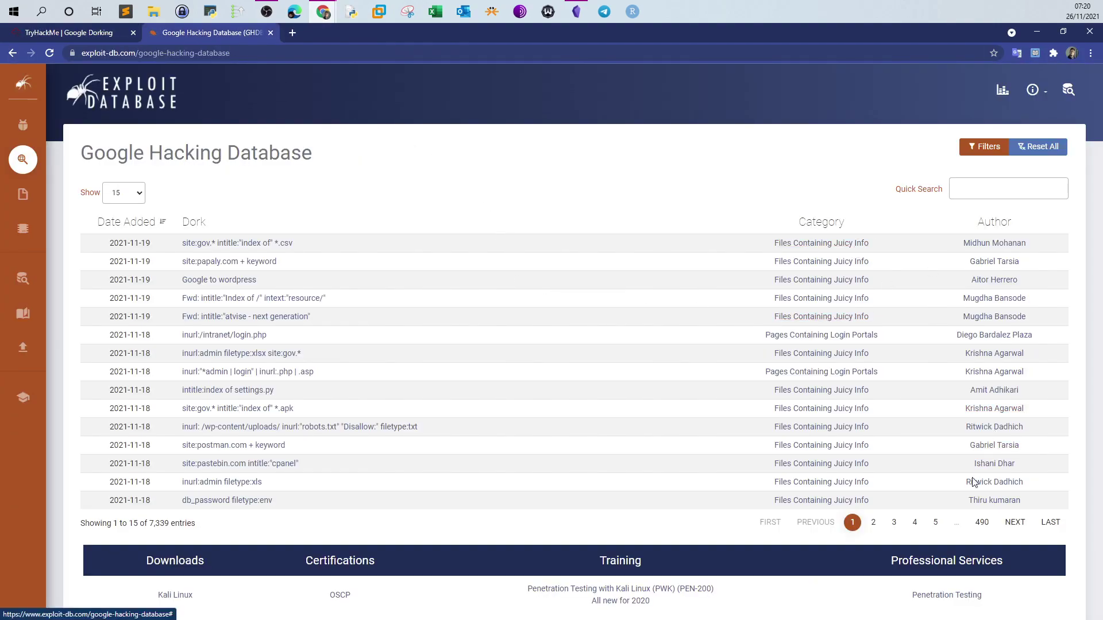
pyautogui.click(934, 523)
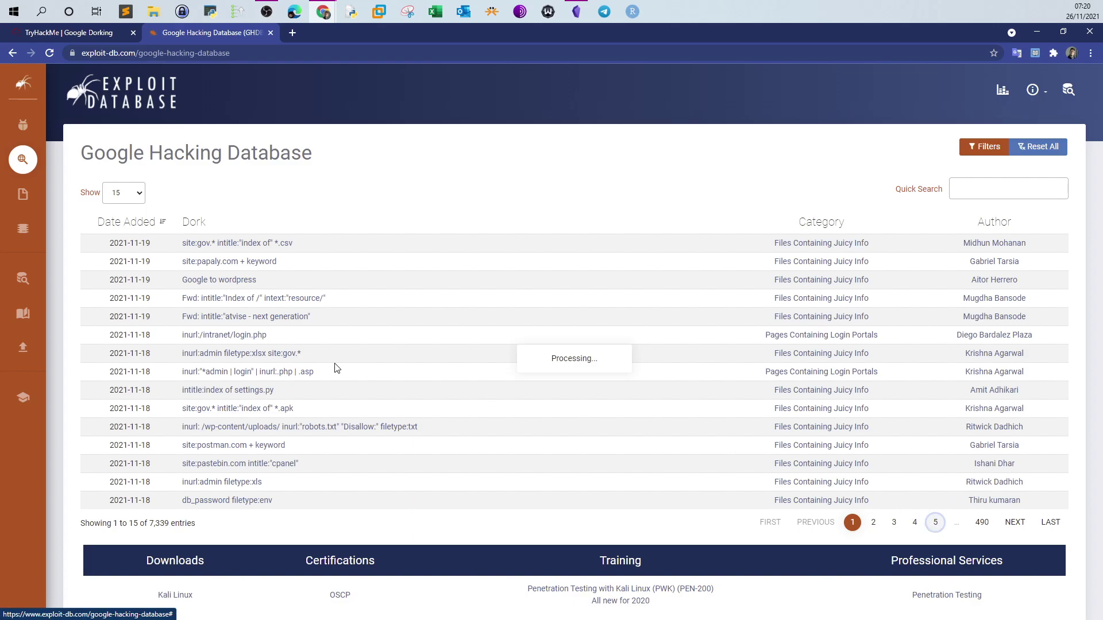
pyautogui.click(274, 428)
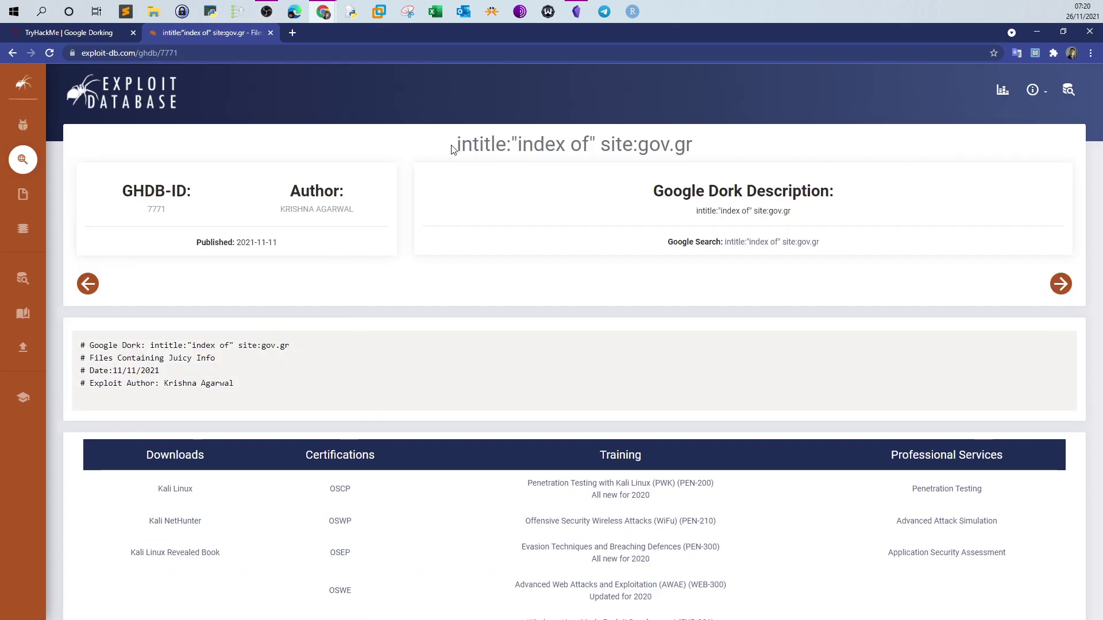
# Step: Point out the intitle operator and the gov.gr site value in the dork's title, and return to the dork list
pyautogui.moveTo(463, 146); pyautogui.dragTo(521, 146)
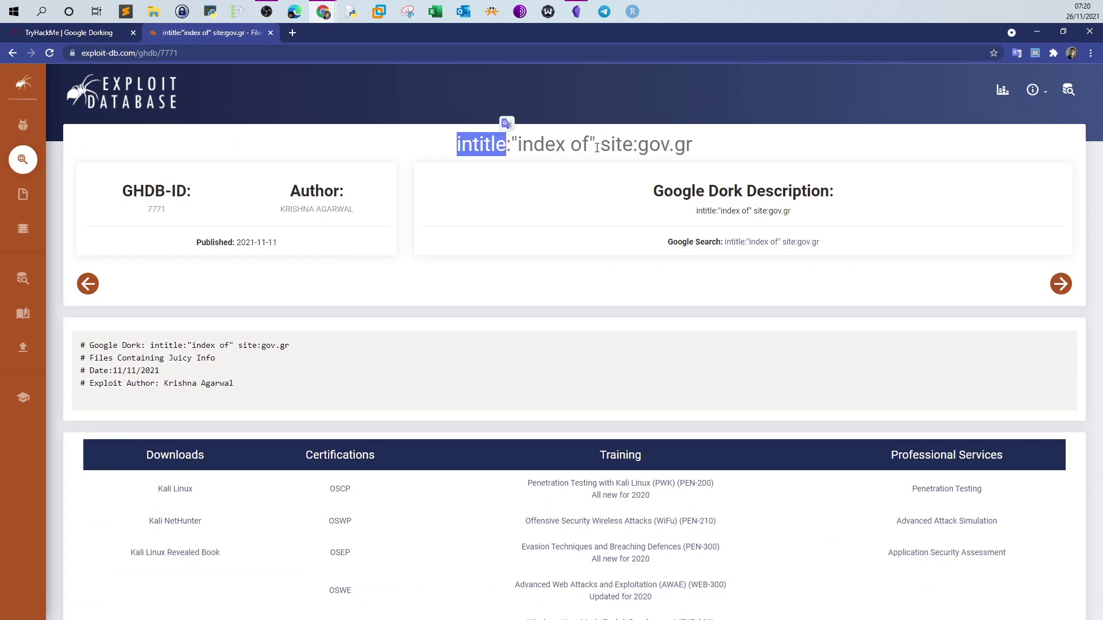
pyautogui.moveTo(648, 151); pyautogui.dragTo(637, 151)
pyautogui.click(702, 152)
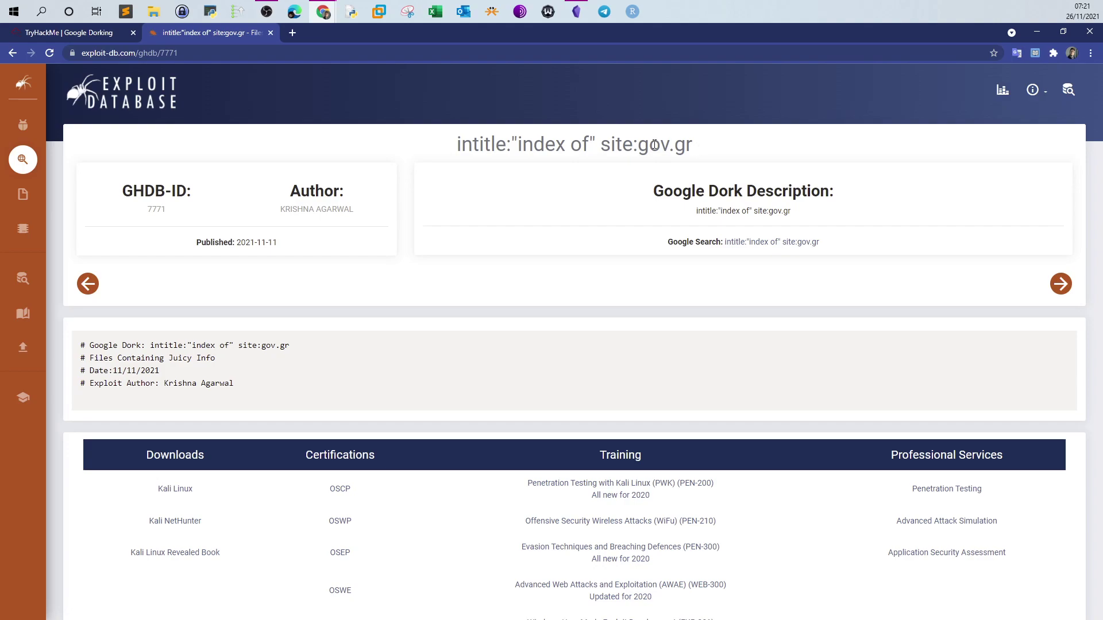
pyautogui.moveTo(696, 150); pyautogui.dragTo(680, 147)
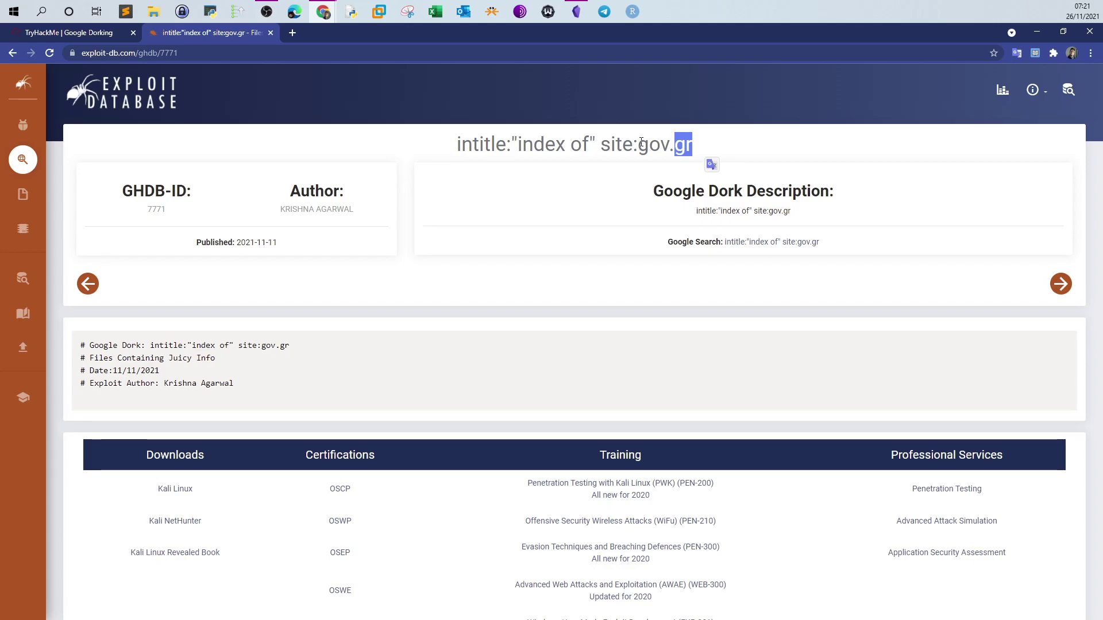
pyautogui.click(12, 52)
# Step: Review the Google Dorks note in Obsidian from the URL operators up to Exact KW Search, and return to the Google Hacking Database
pyautogui.click(64, 33)
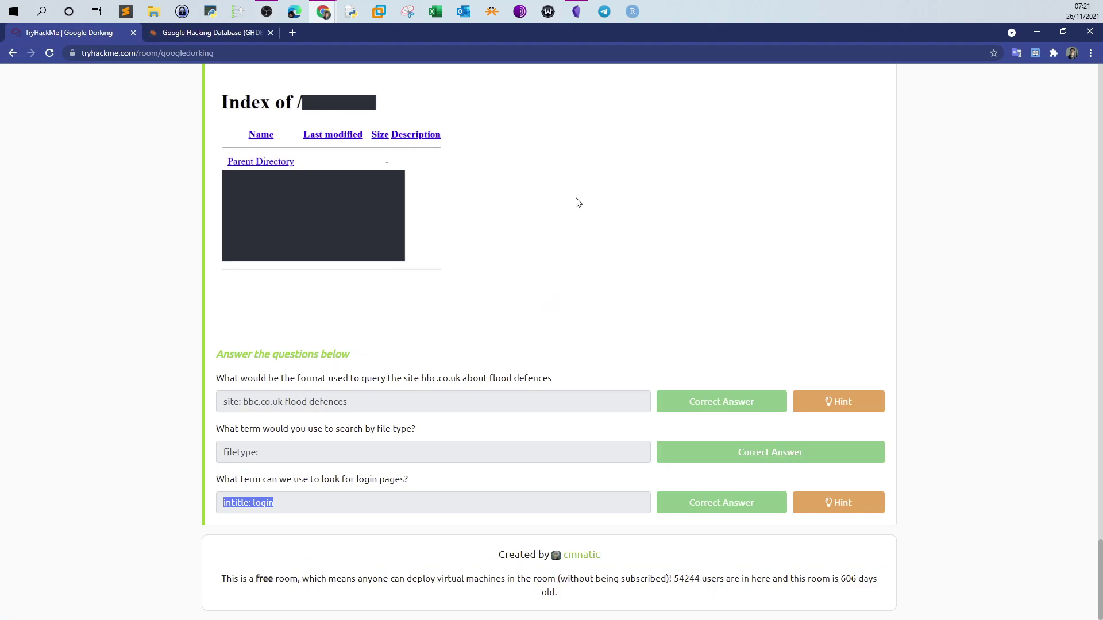
pyautogui.click(576, 12)
pyautogui.scroll(-5, 730, 331)
pyautogui.scroll(8, 730, 331)
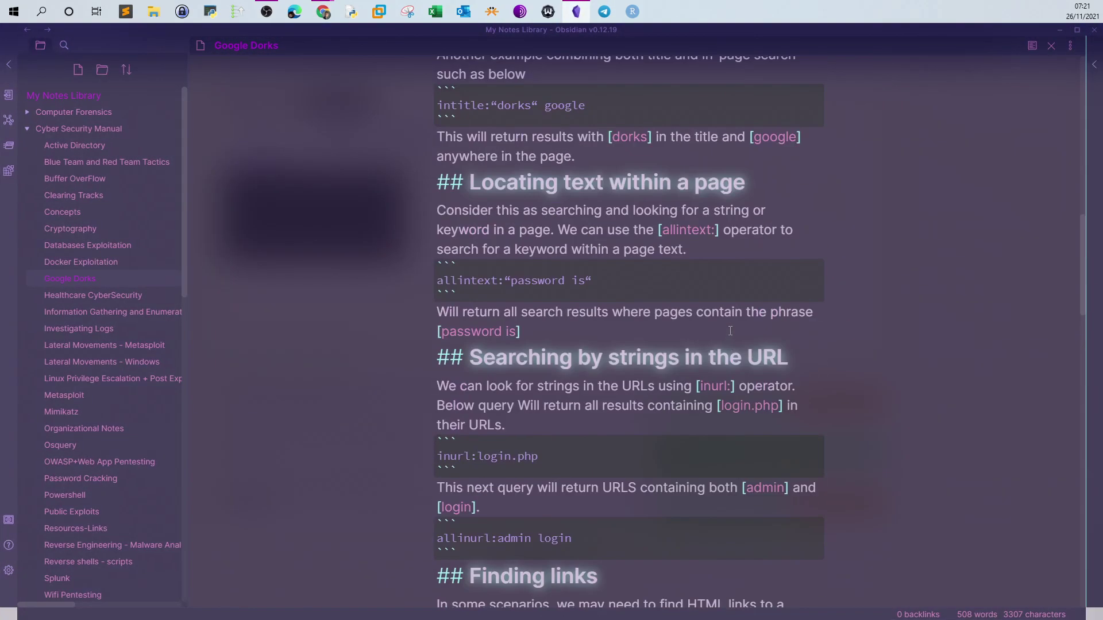
pyautogui.scroll(6, 729, 328)
pyautogui.scroll(5, 730, 328)
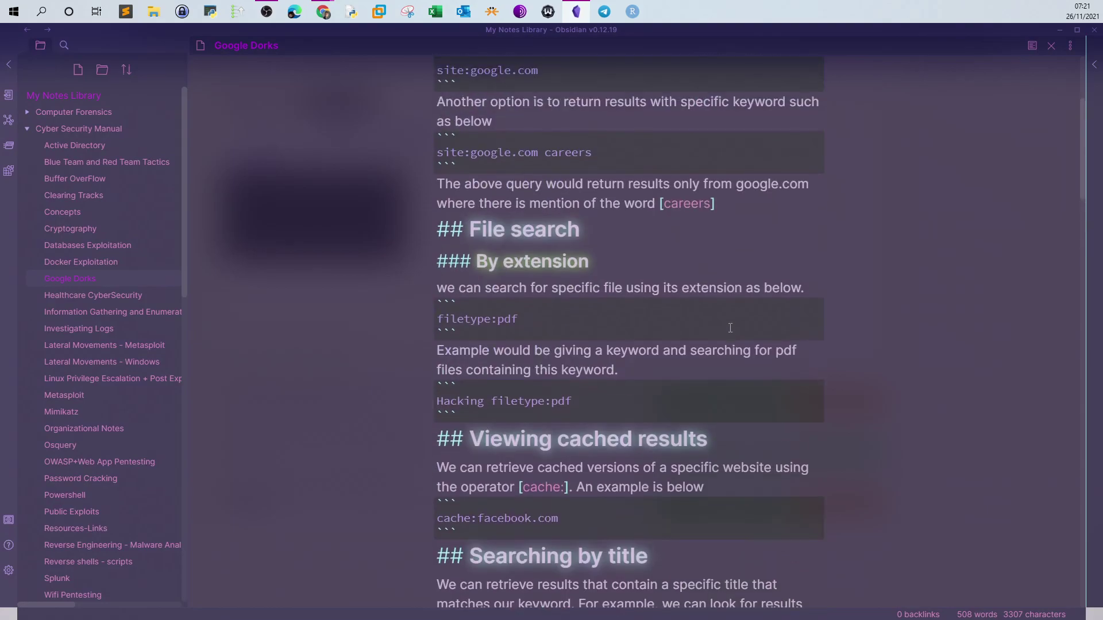
pyautogui.scroll(4, 730, 328)
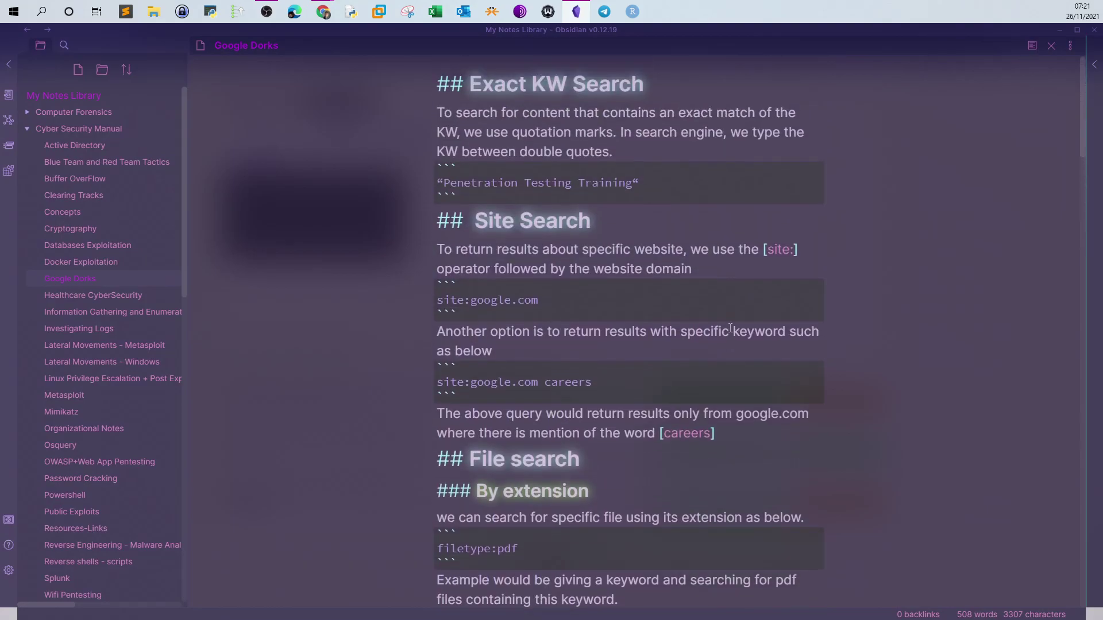
pyautogui.click(576, 12)
pyautogui.click(209, 33)
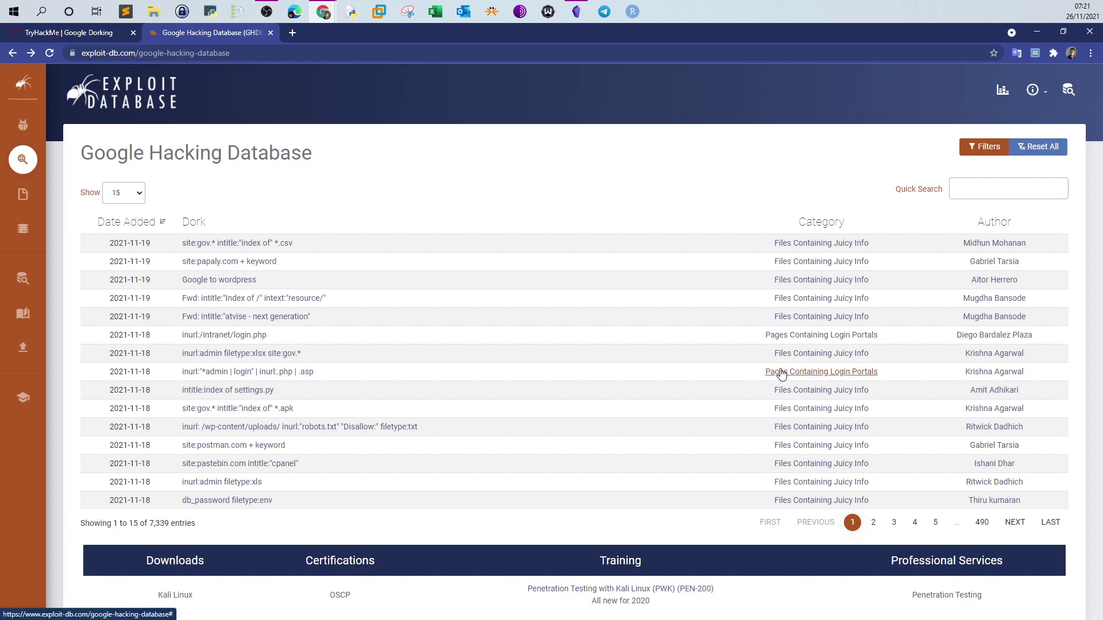
# Step: Return to the TryHackMe Google Dorking room and collapse Task 6, What is Google Dorking?
pyautogui.click(57, 34)
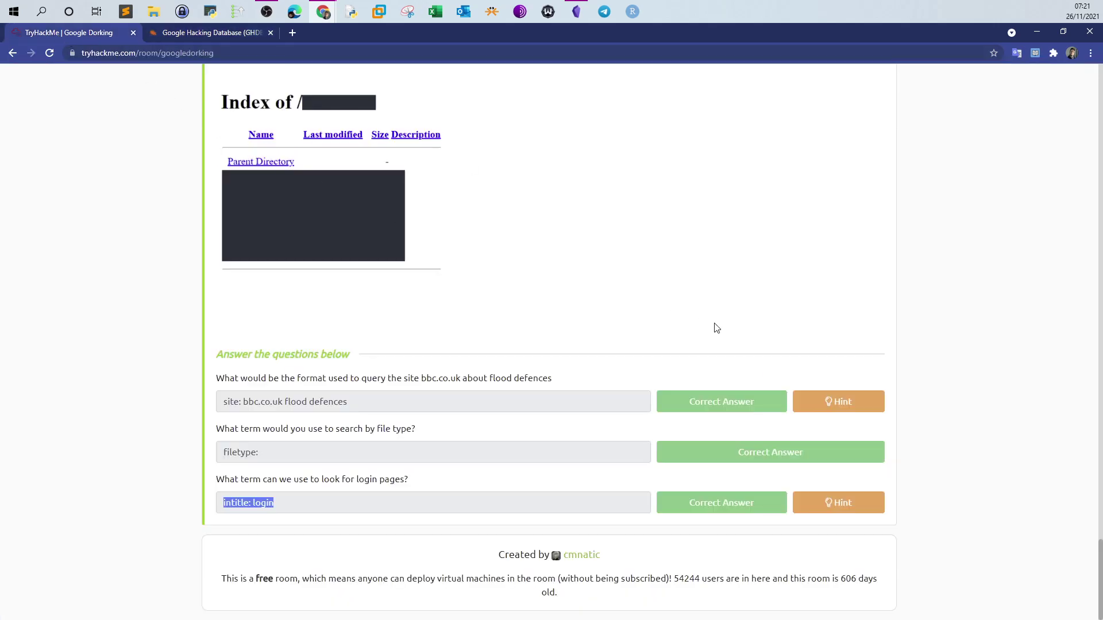
pyautogui.scroll(20, 1019, 426)
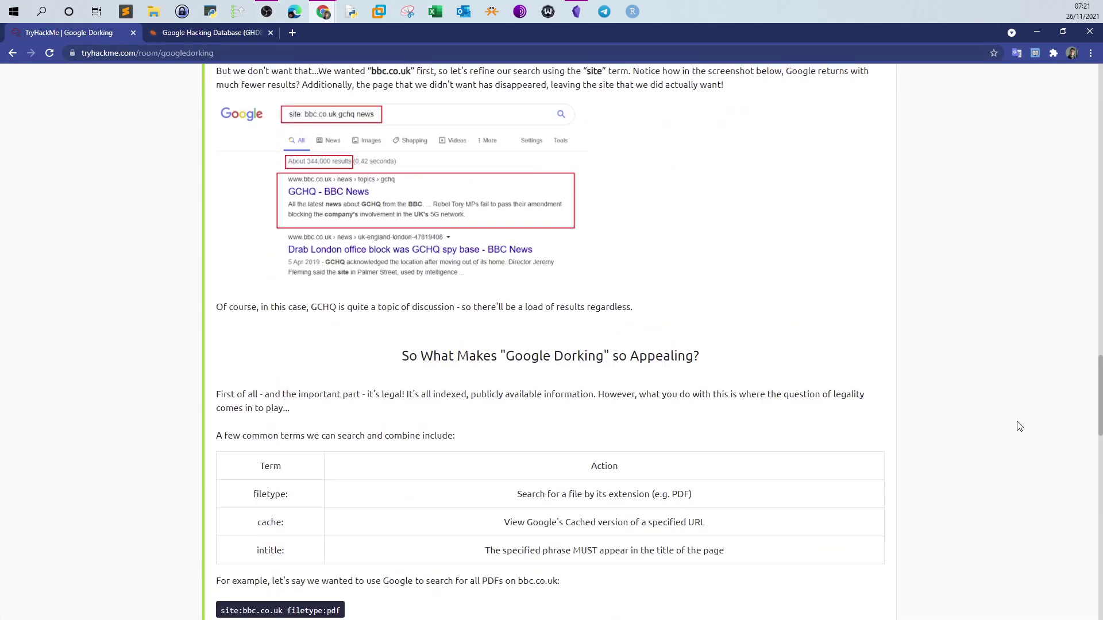
pyautogui.scroll(15, 1019, 426)
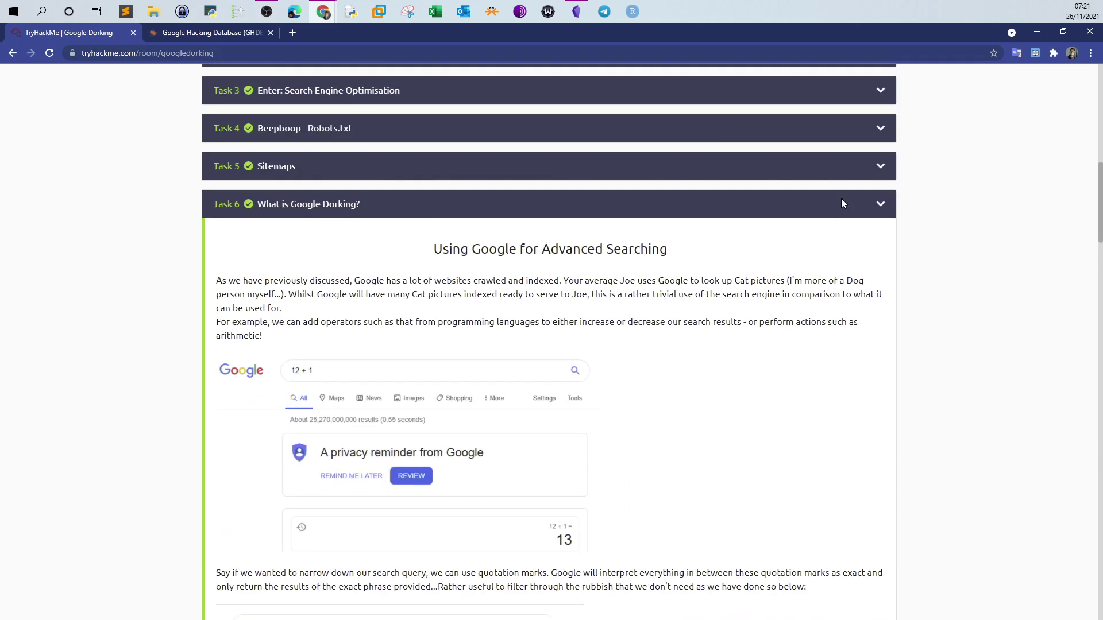
pyautogui.click(887, 216)
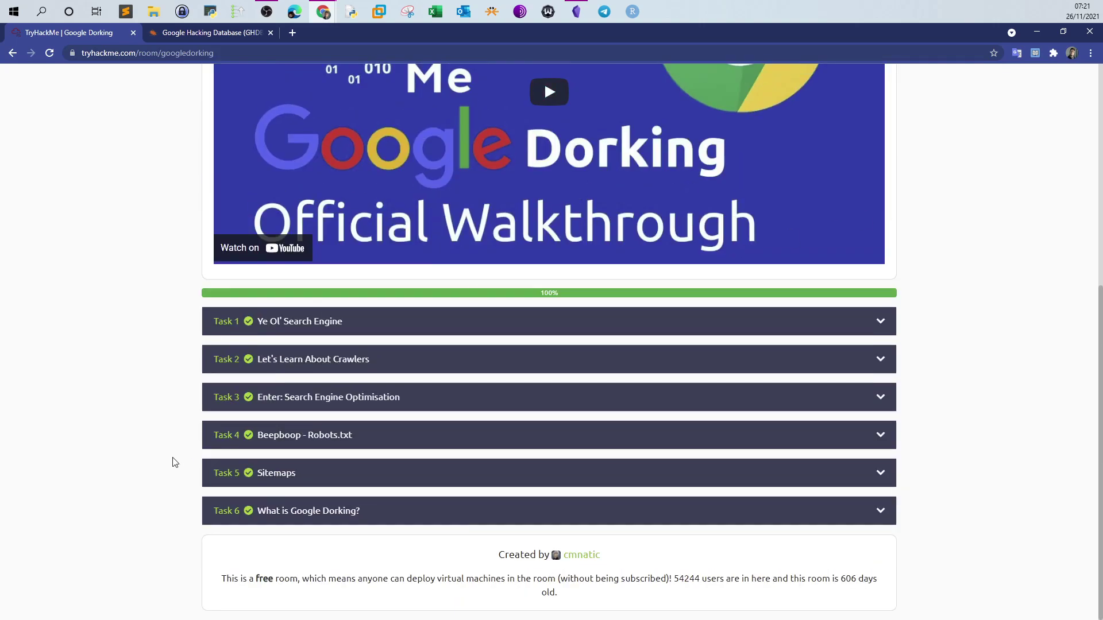